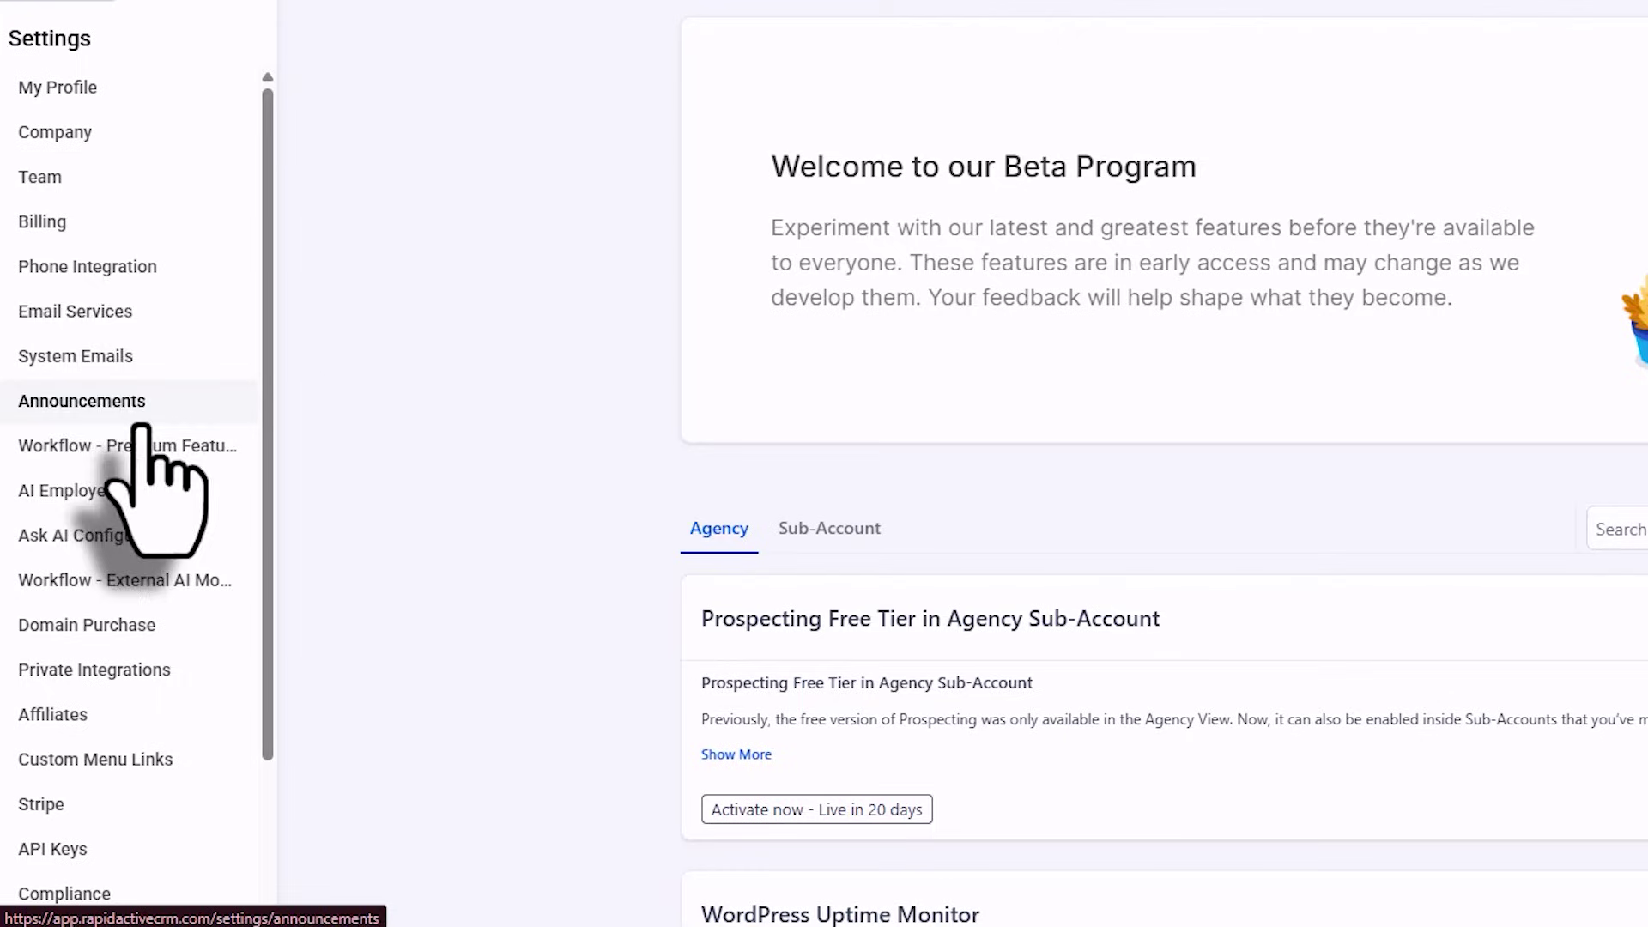
- Show the Sub-Account Labs features and bring up the Video Testimonials activation choices
{"action": "scroll", "coordinate": [81, 497], "scroll_direction": "down", "scroll_amount": 3}
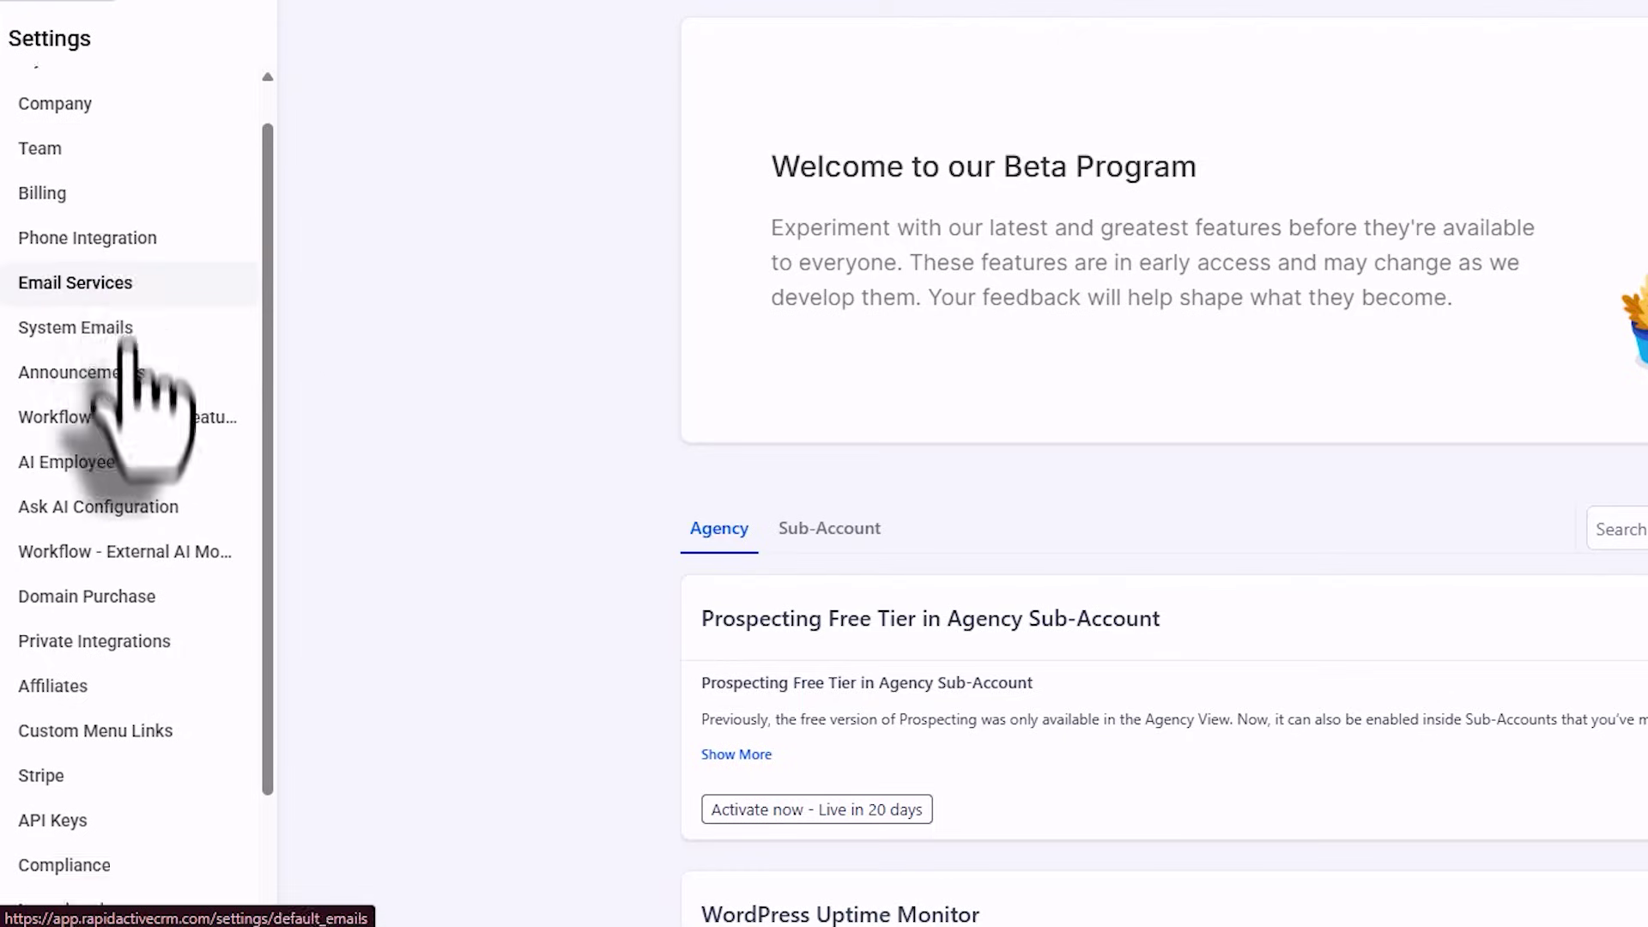
{"action": "scroll", "coordinate": [119, 796], "scroll_direction": "up", "scroll_amount": 1}
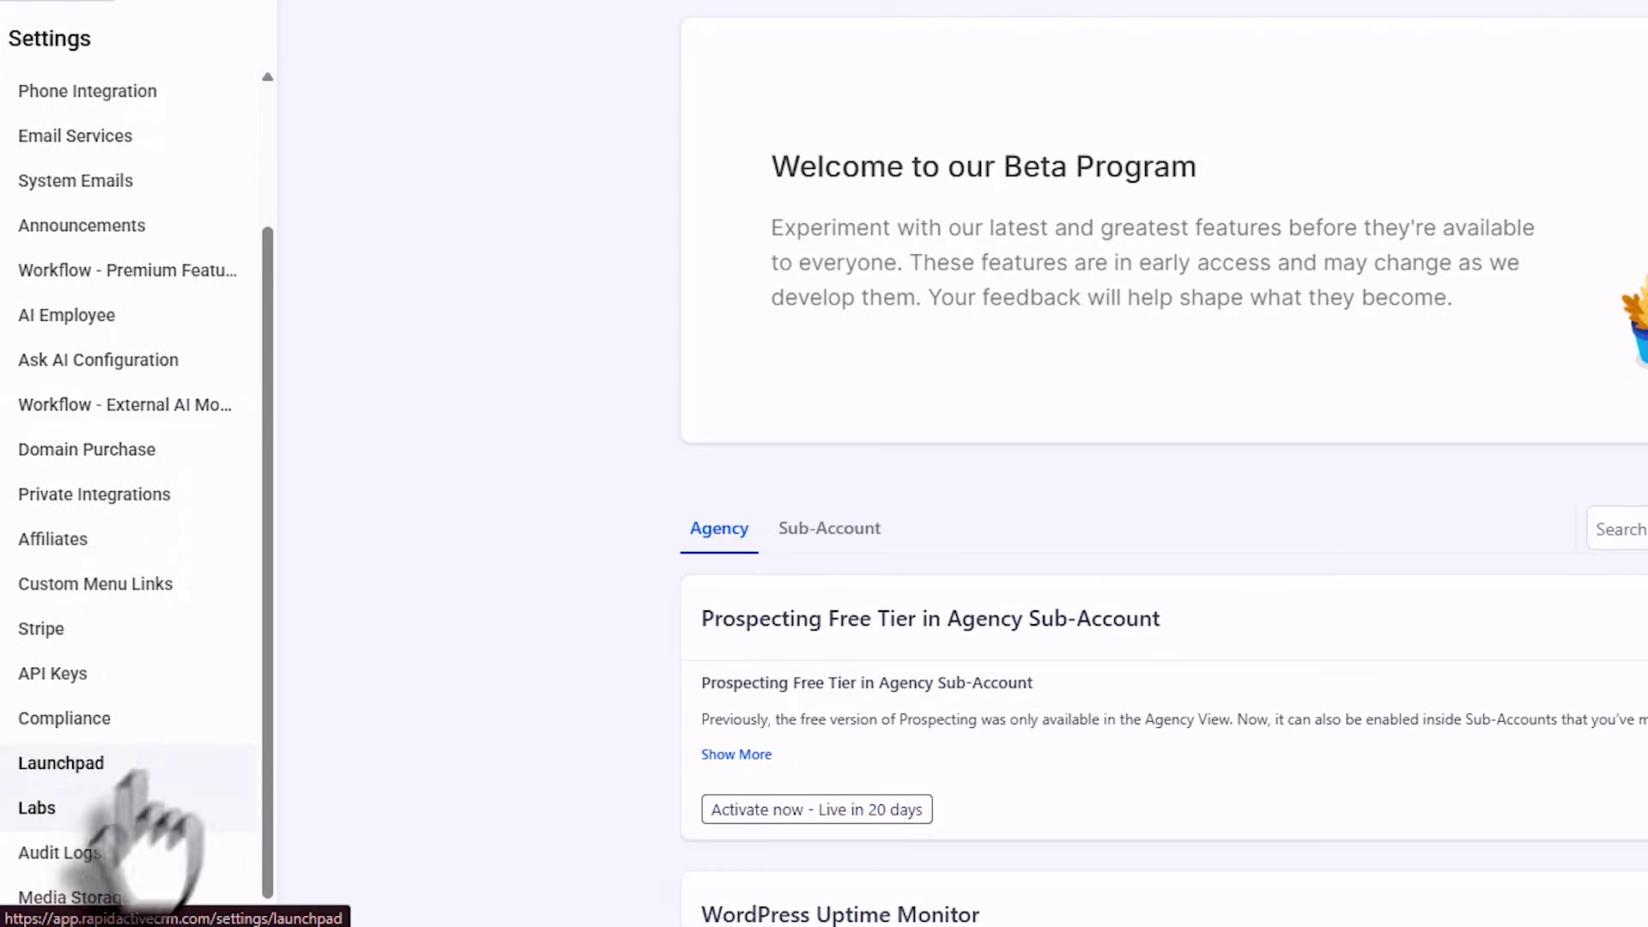
{"action": "left_click", "coordinate": [803, 529]}
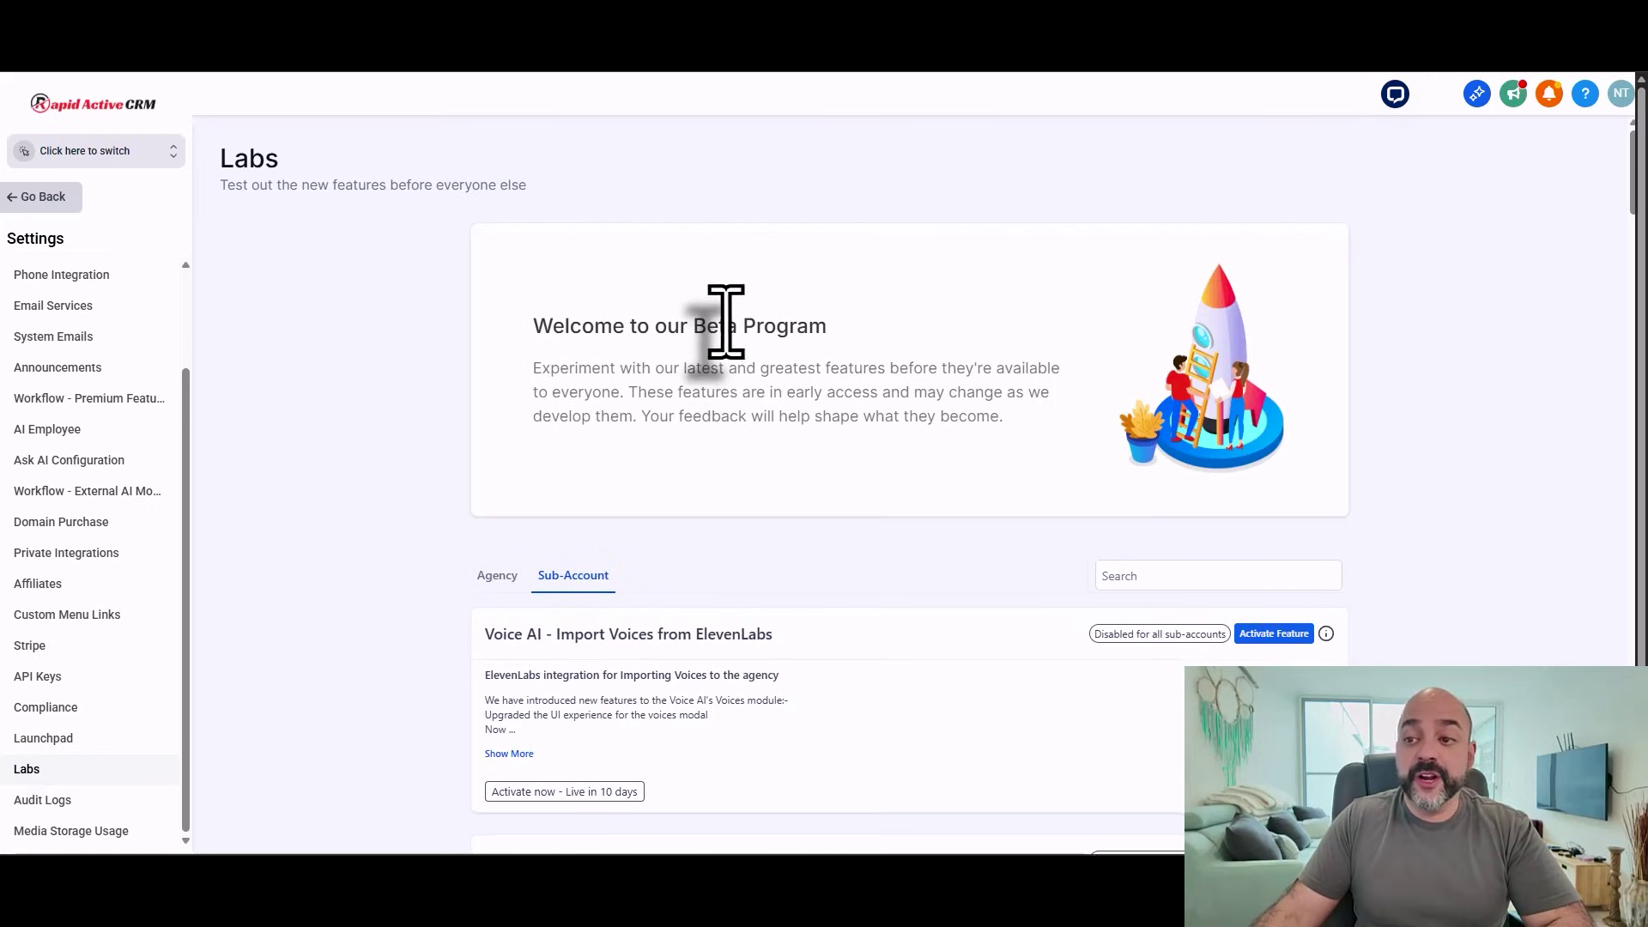
{"action": "scroll", "coordinate": [725, 321], "scroll_direction": "down", "scroll_amount": 3}
{"action": "scroll", "coordinate": [728, 343], "scroll_direction": "down", "scroll_amount": 2}
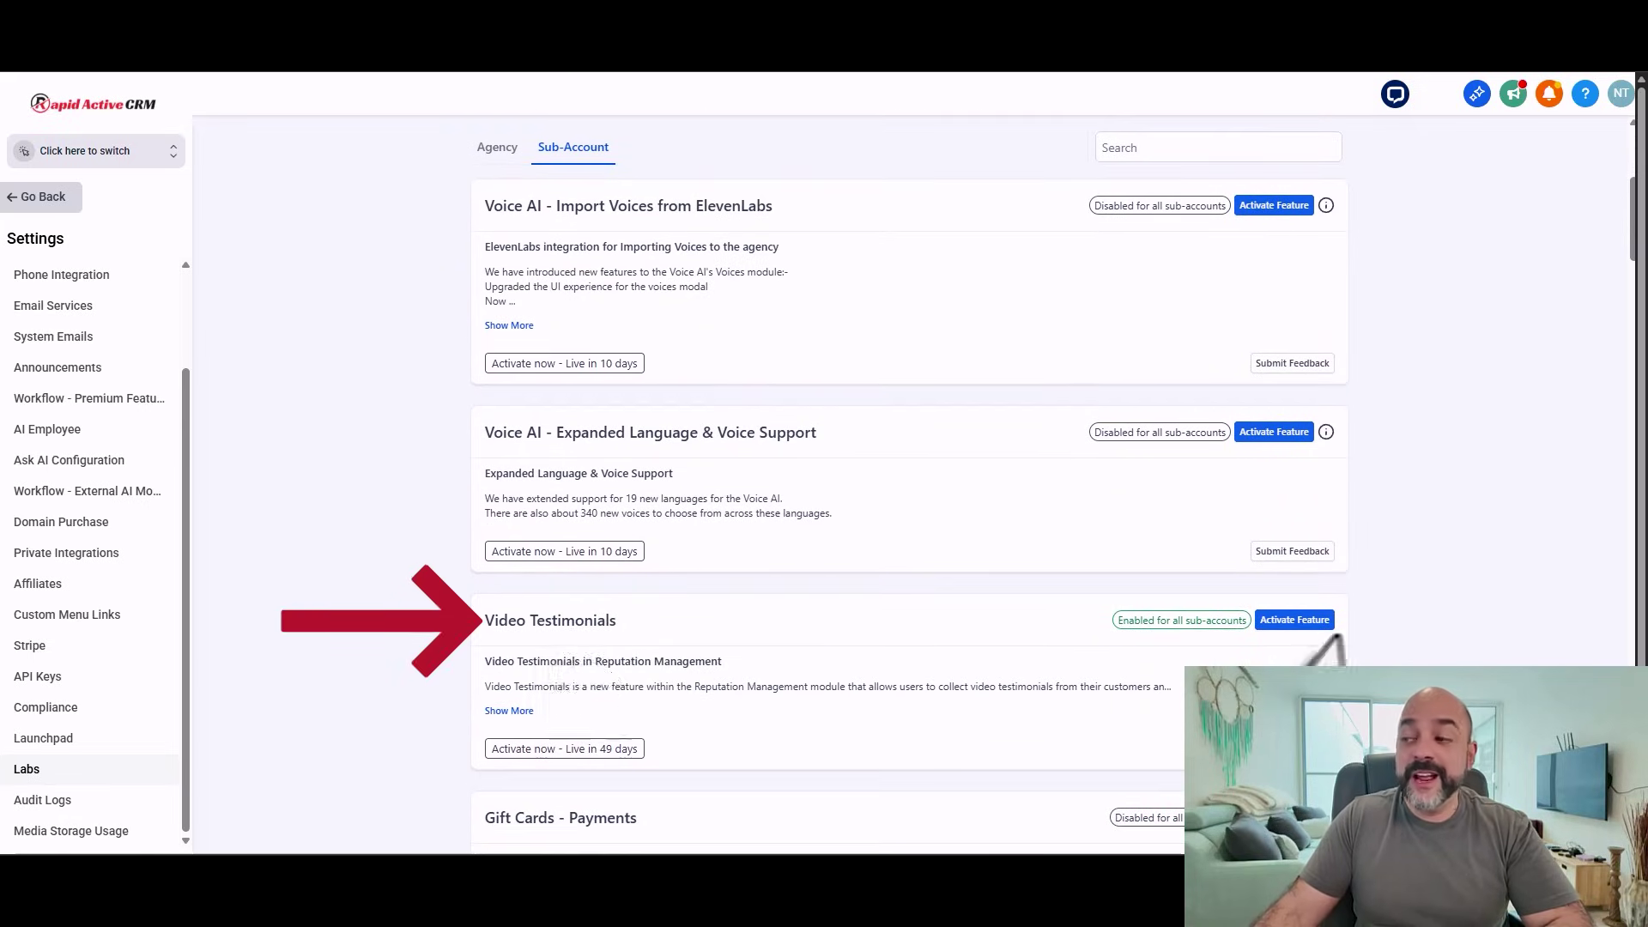
{"action": "left_click", "coordinate": [1294, 620]}
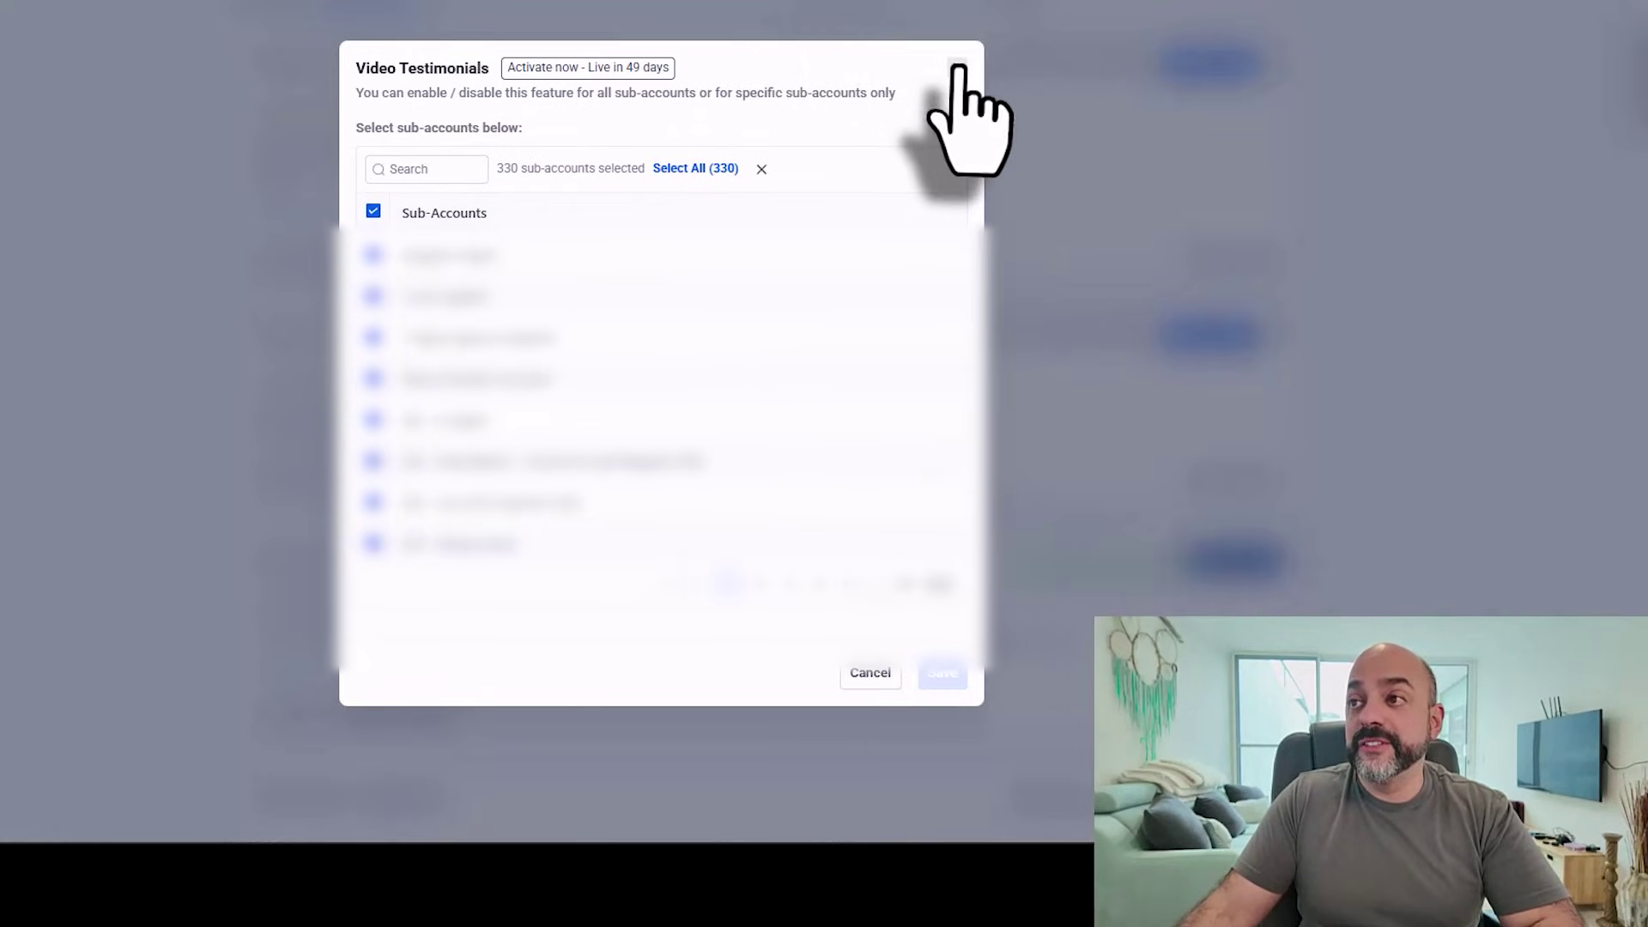
- Enable Video Testimonials for all 330 sub-accounts
{"action": "left_click", "coordinate": [958, 69]}
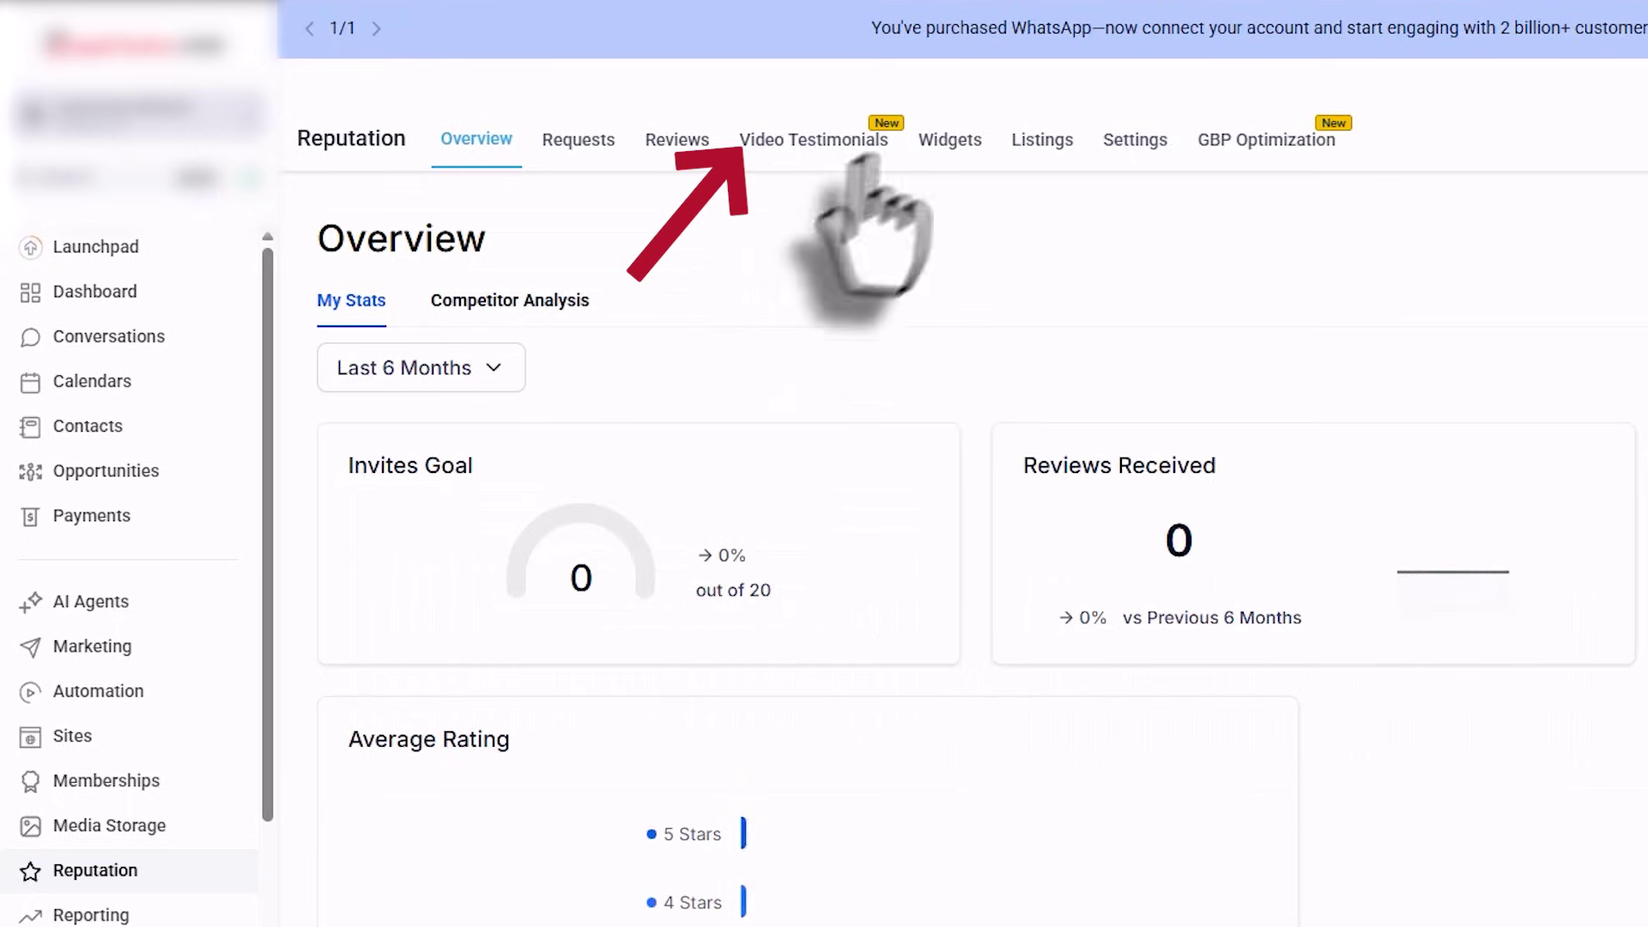
- Open the Video Testimonials section of the sub-account's Reputation
{"action": "left_click", "coordinate": [815, 140]}
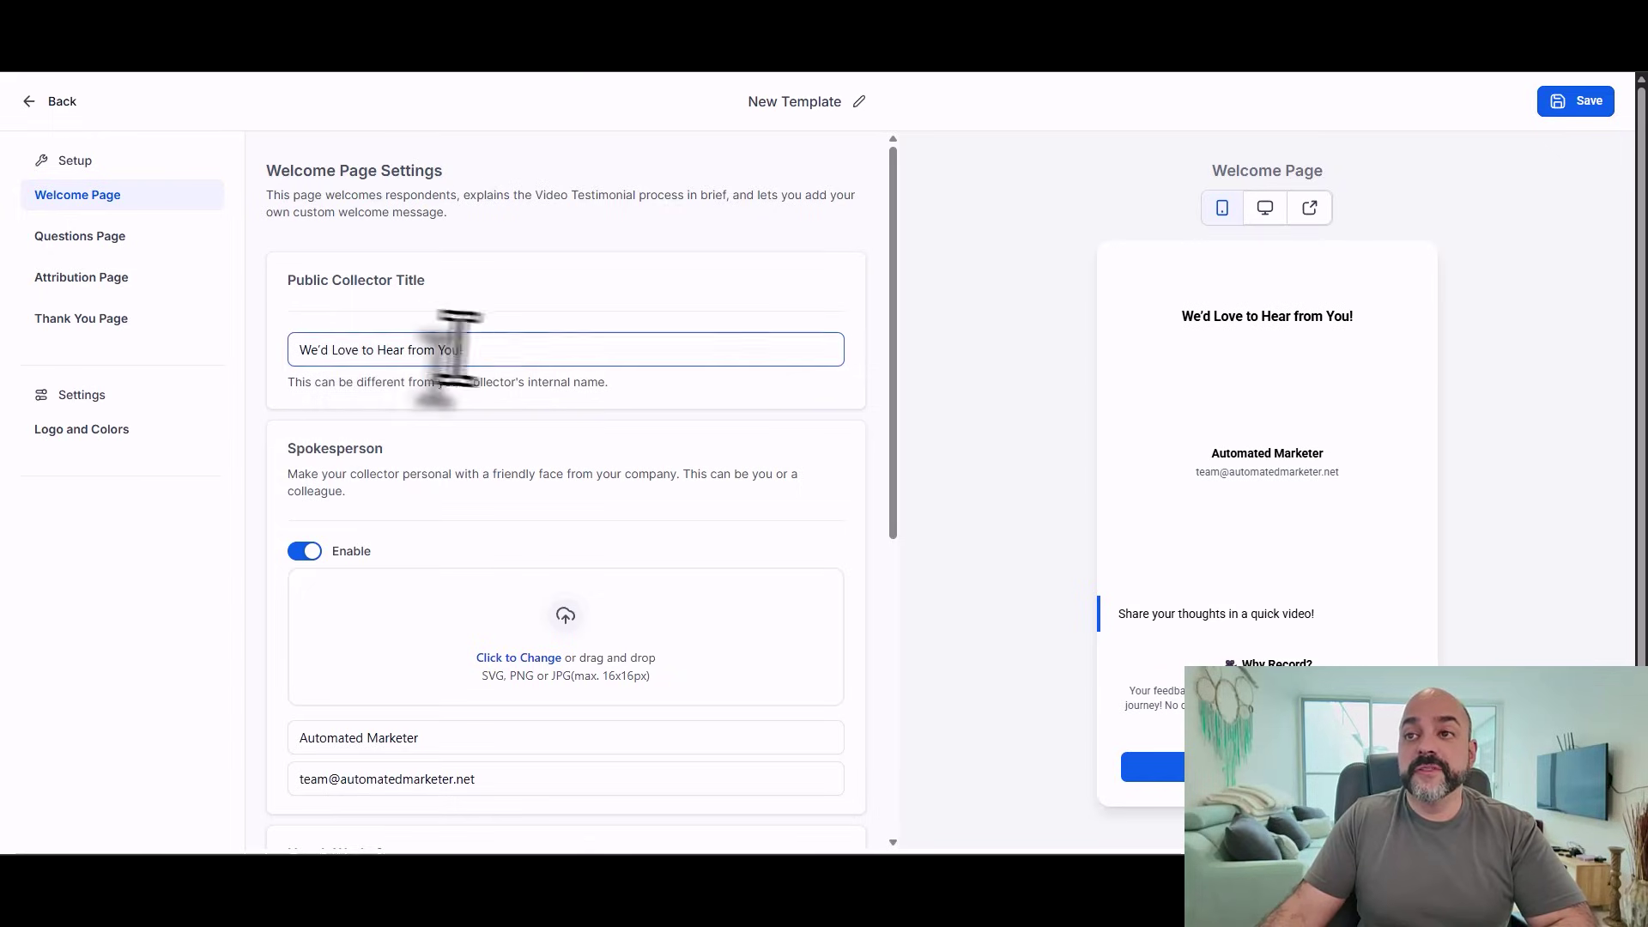
- Try the Pro-Capture One photo as spokesperson image, which is rejected as over 5MB
{"action": "scroll", "coordinate": [523, 515], "scroll_direction": "down", "scroll_amount": 2}
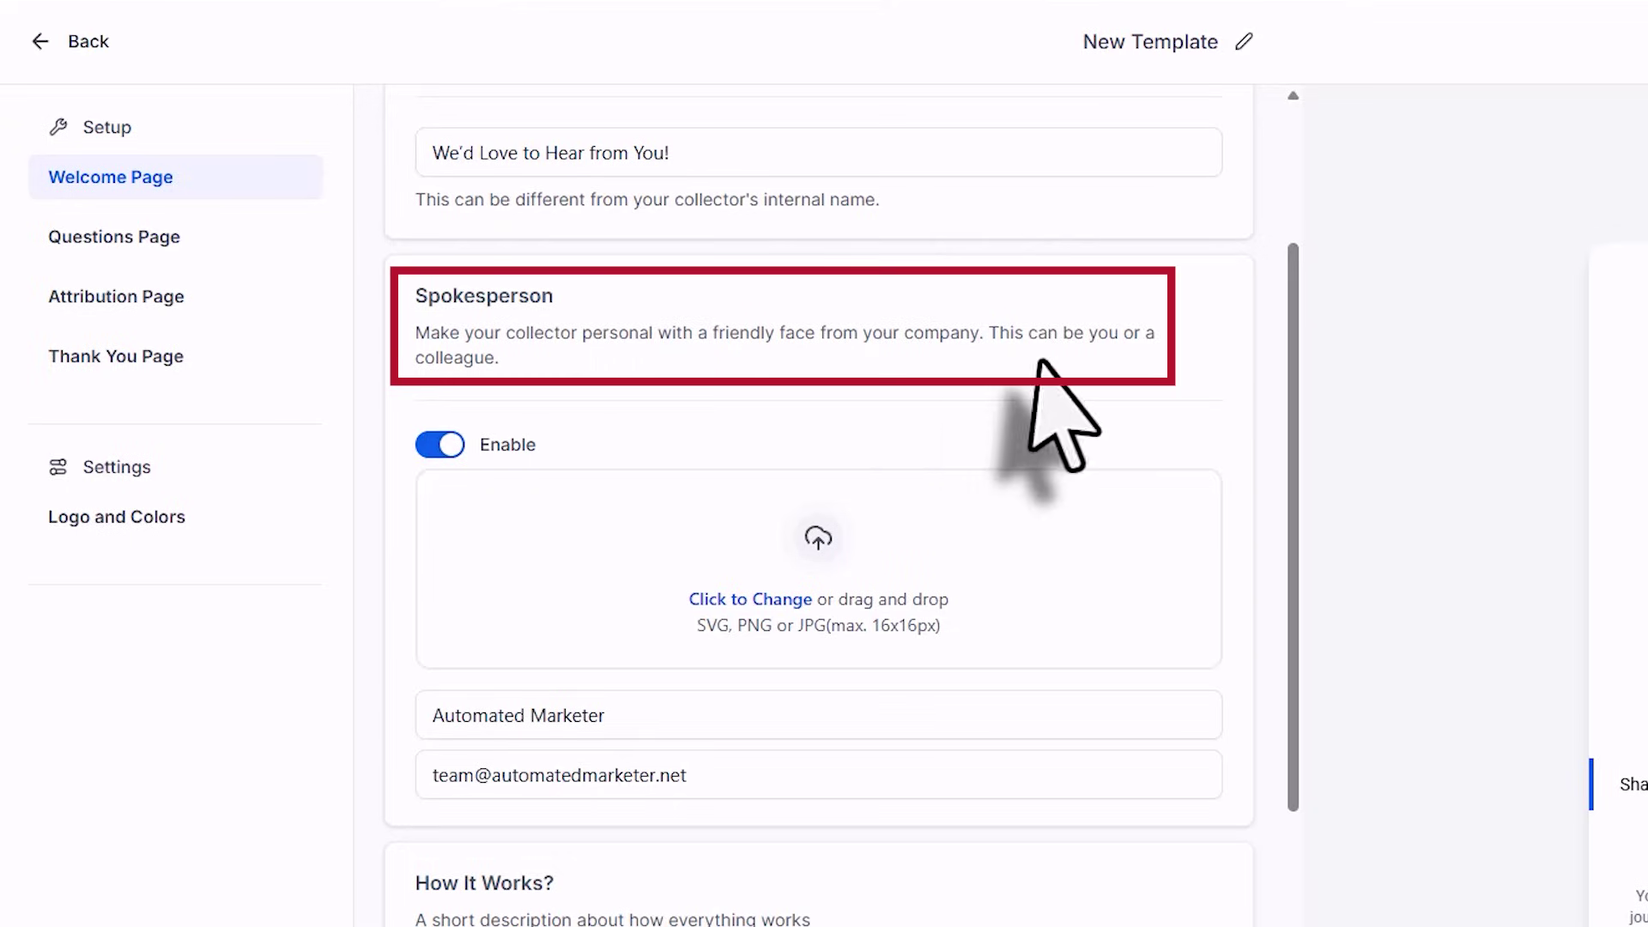
{"action": "left_click", "coordinate": [820, 536]}
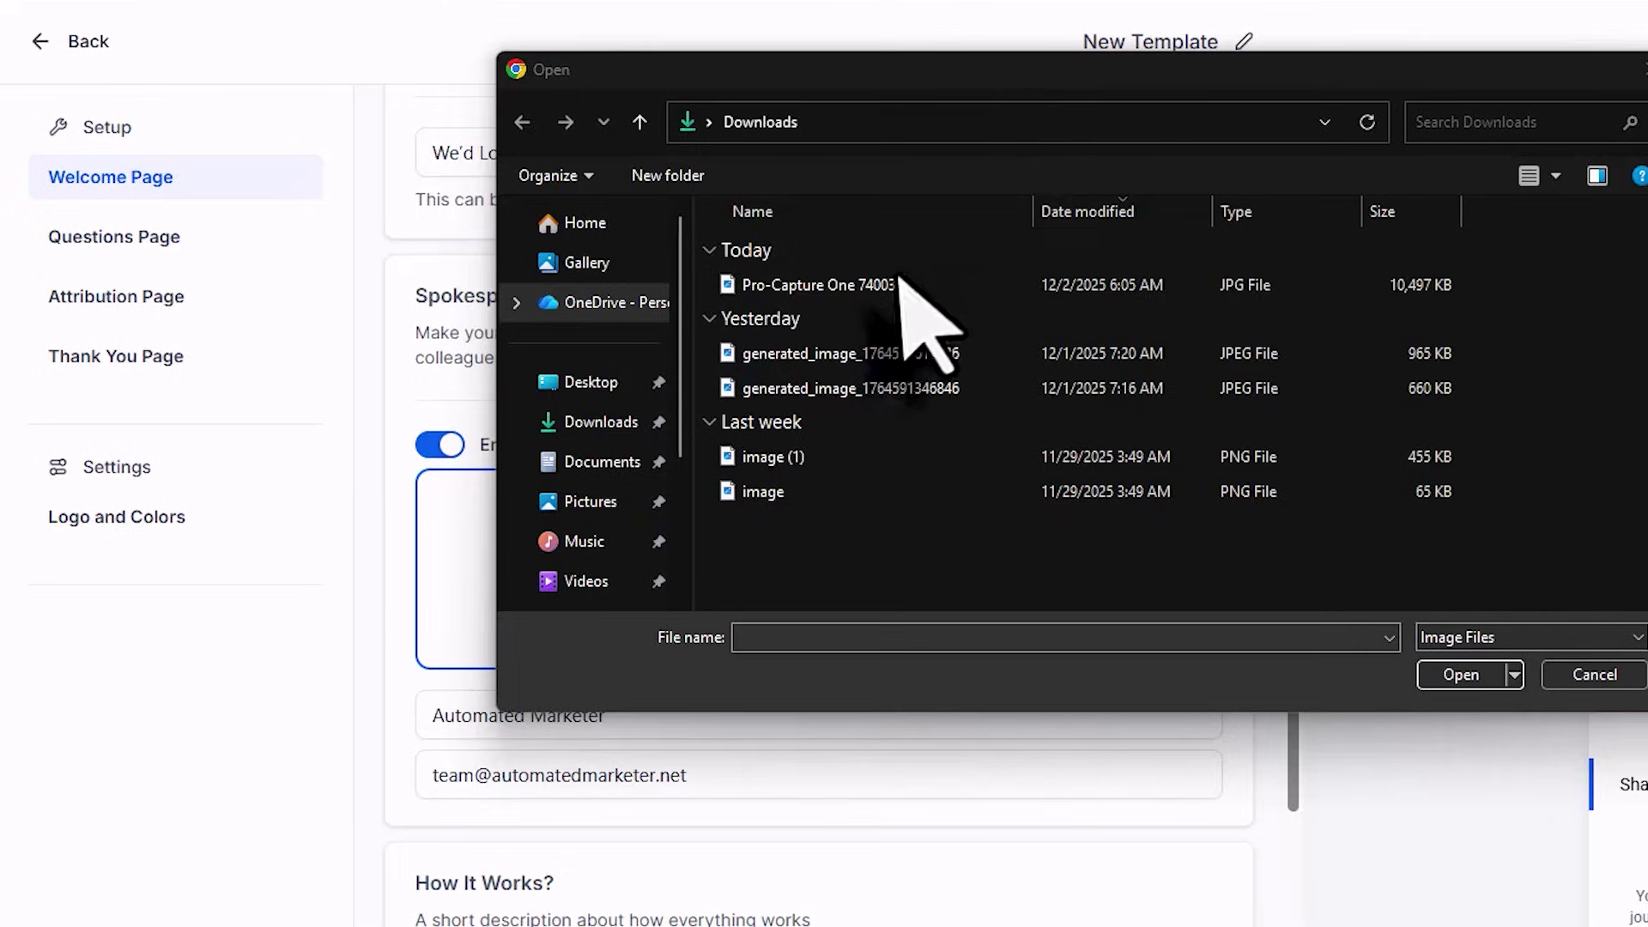
{"action": "double_click", "coordinate": [896, 285]}
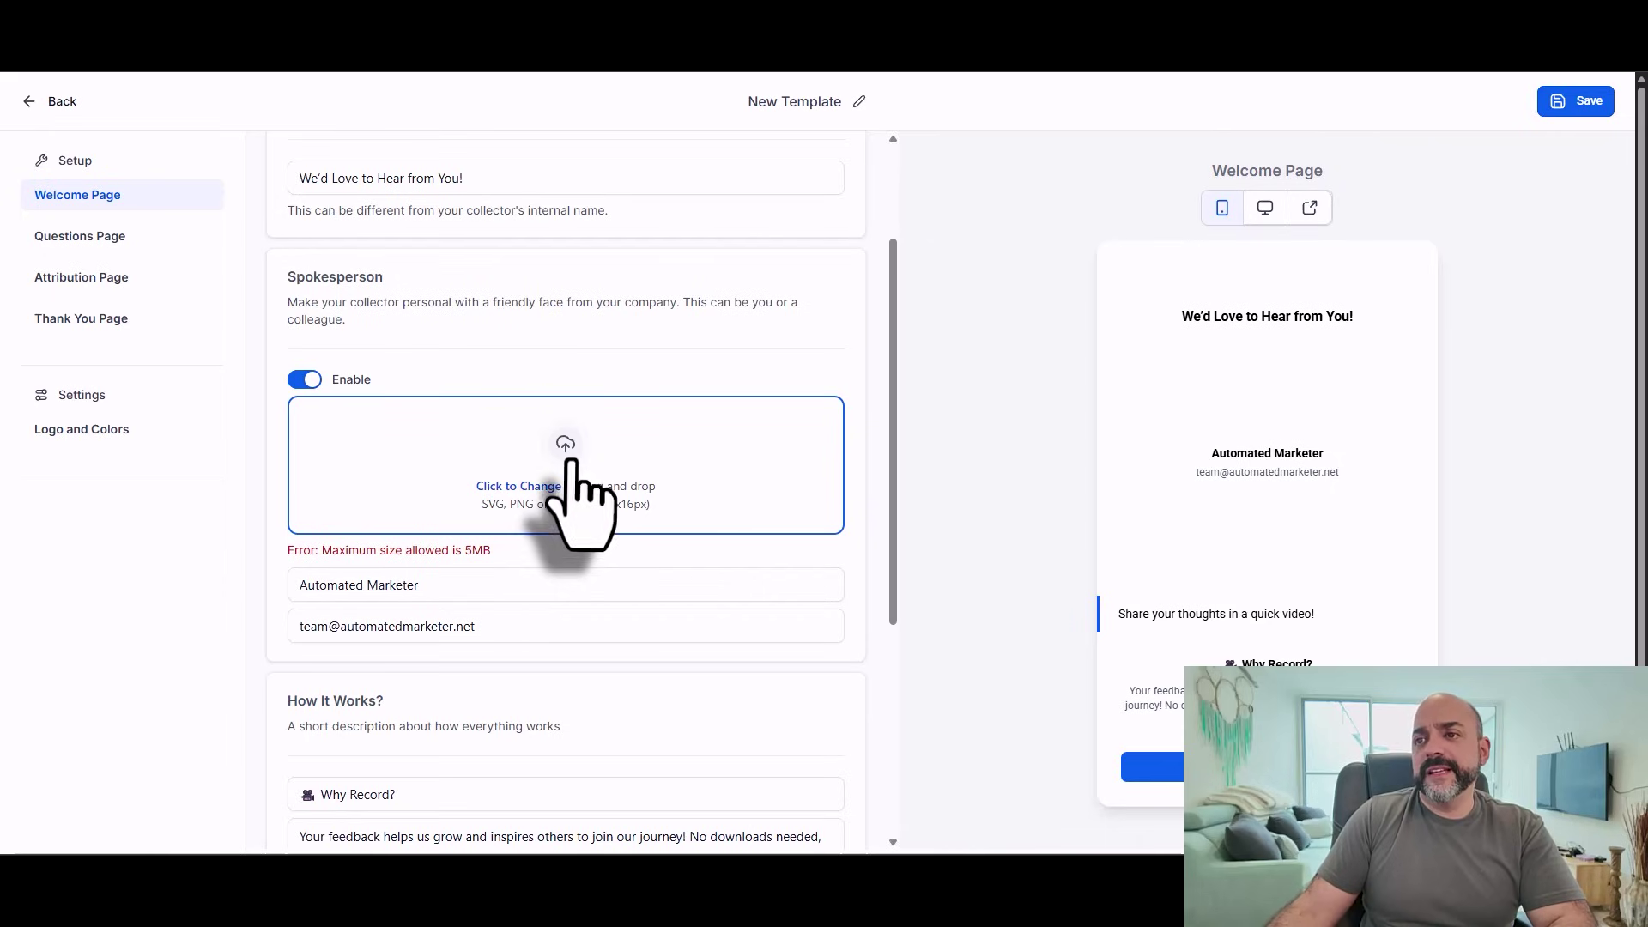
{"action": "key", "text": "ctrl+t"}
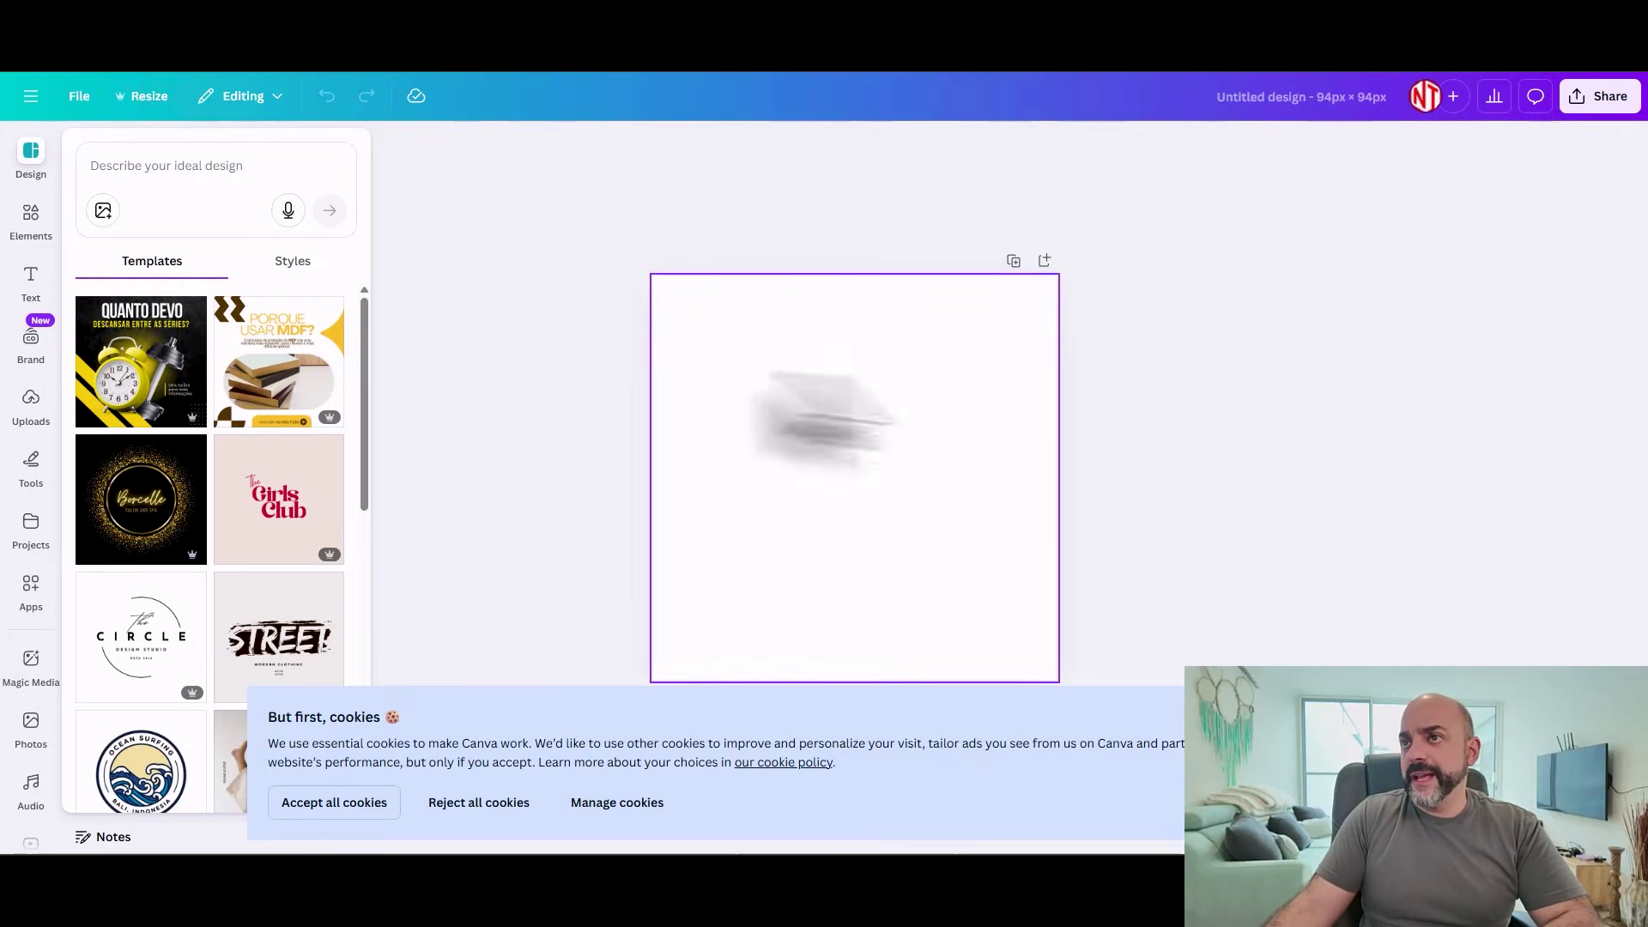
- Place the uploaded portrait on the 94 × 94 px design so it fills the page
{"action": "left_click", "coordinate": [31, 404]}
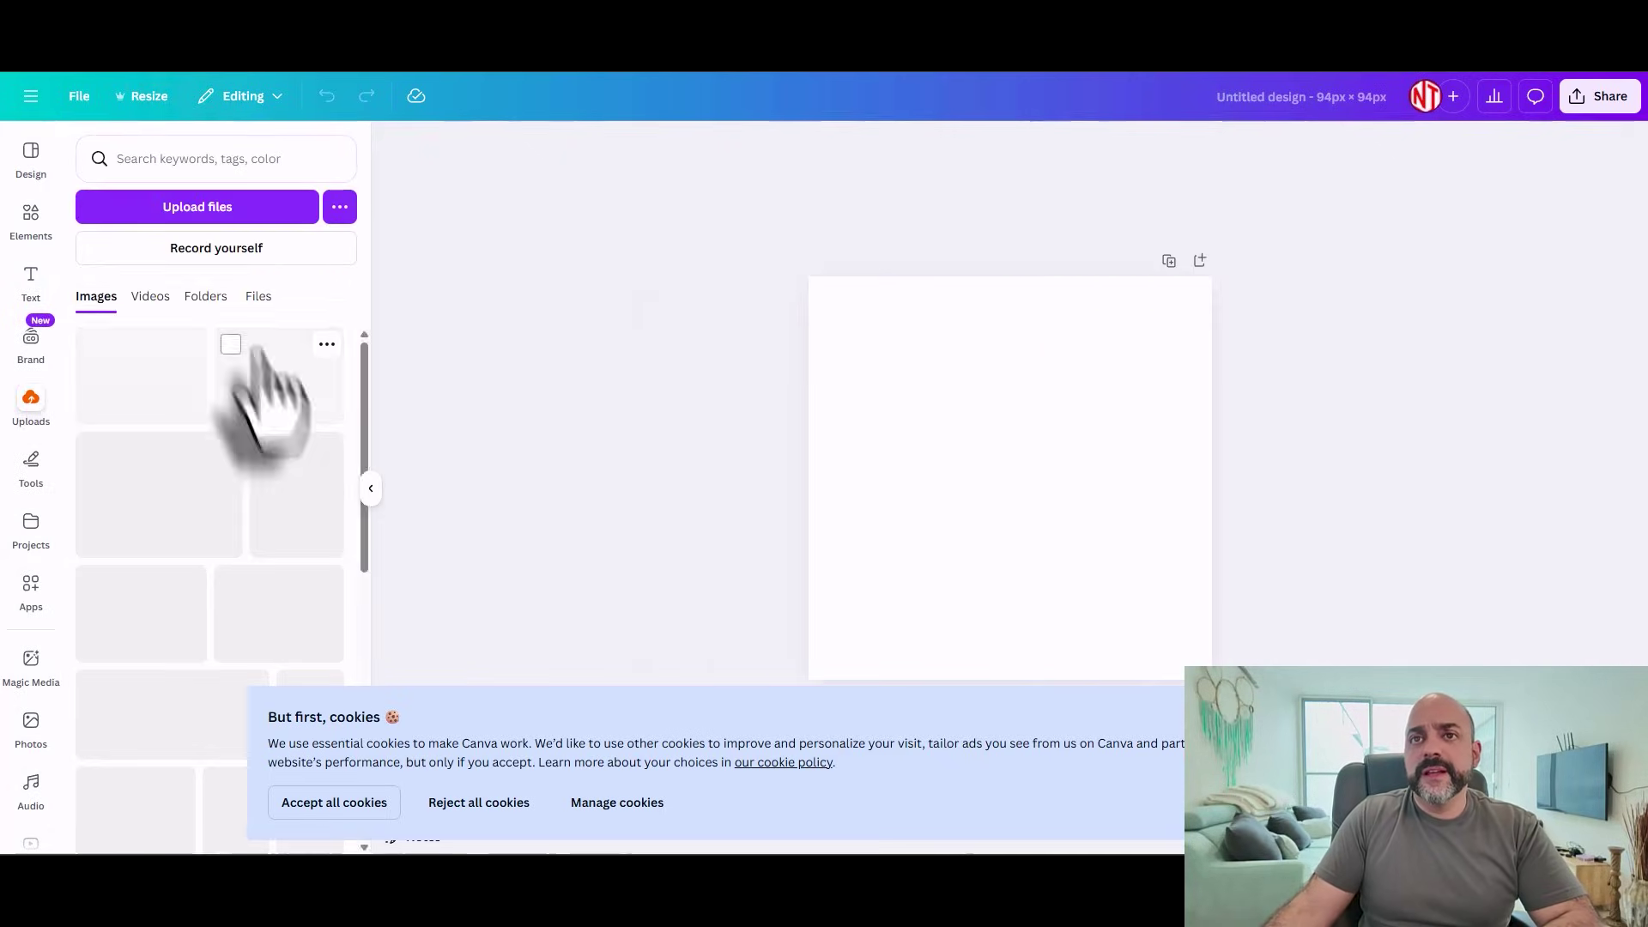
{"action": "left_click", "coordinate": [215, 251]}
{"action": "left_click", "coordinate": [1022, 481]}
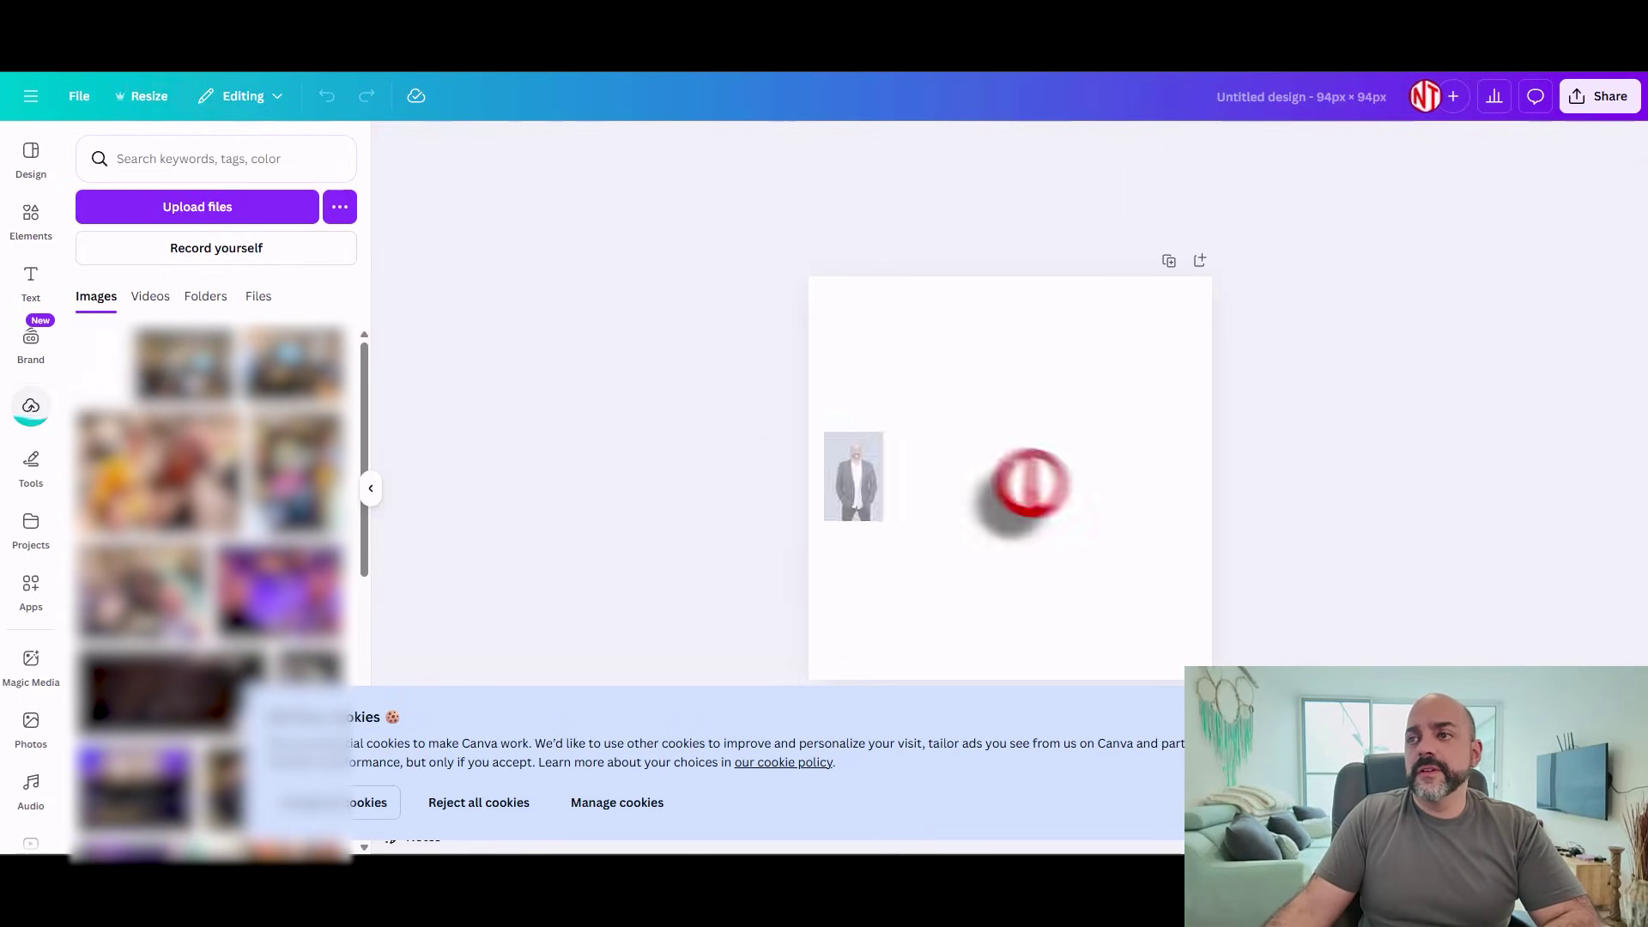
{"action": "left_click_drag", "start_coordinate": [995, 467], "coordinate": [974, 615]}
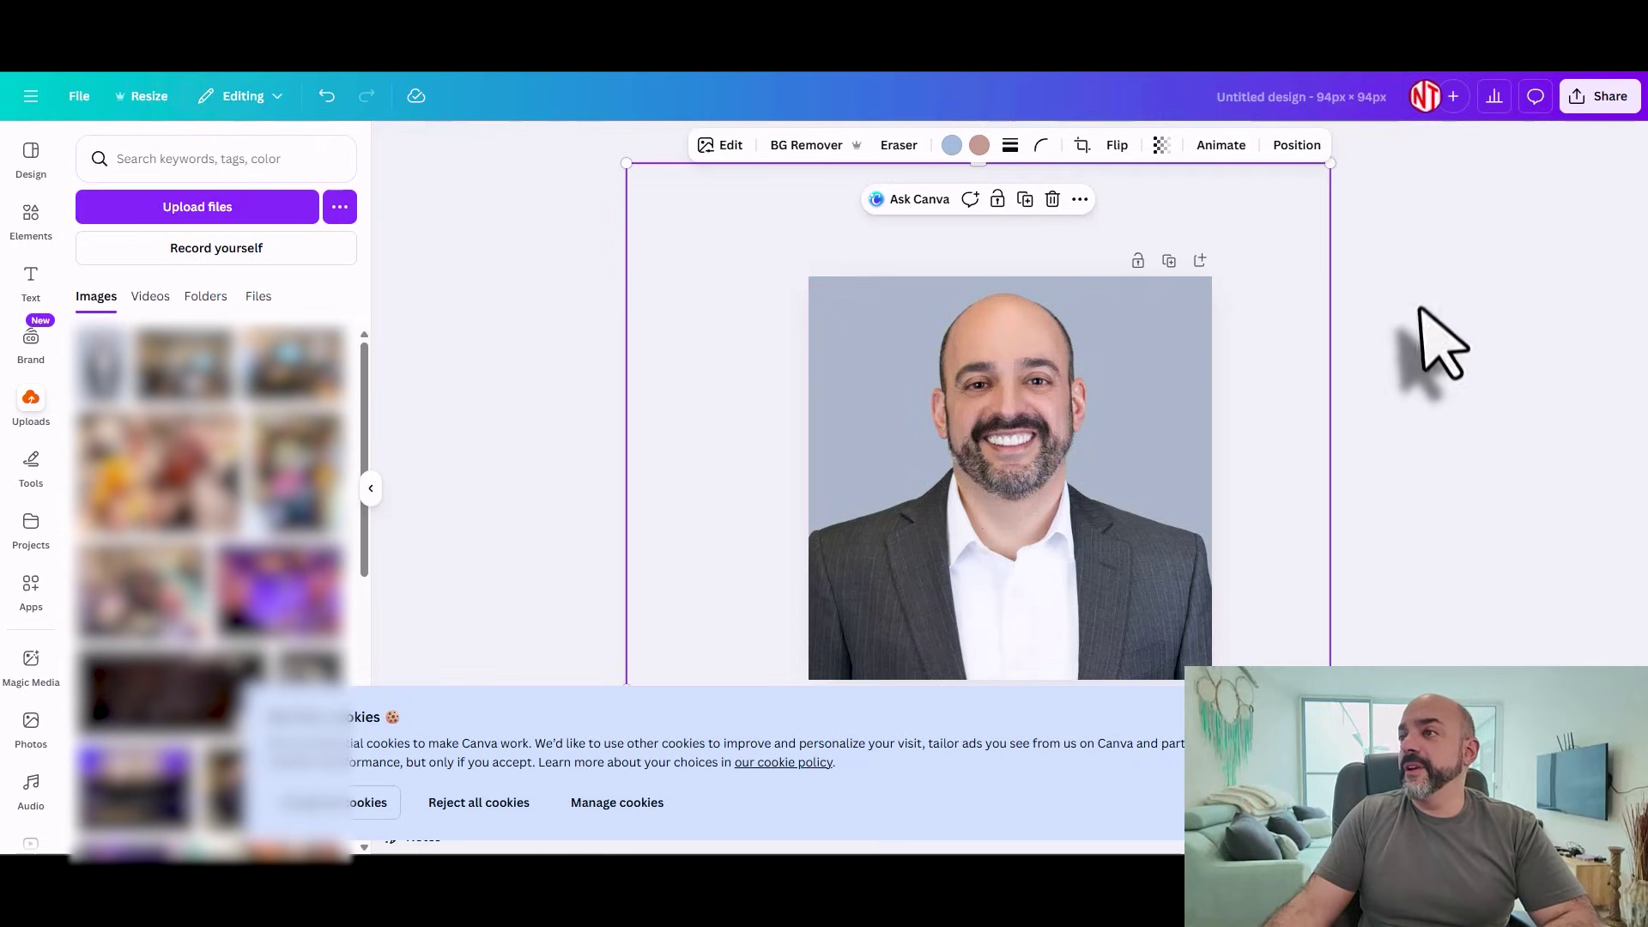
- Download the design as a JPG at the minimum size, about 5 KB
{"action": "left_click", "coordinate": [1598, 103]}
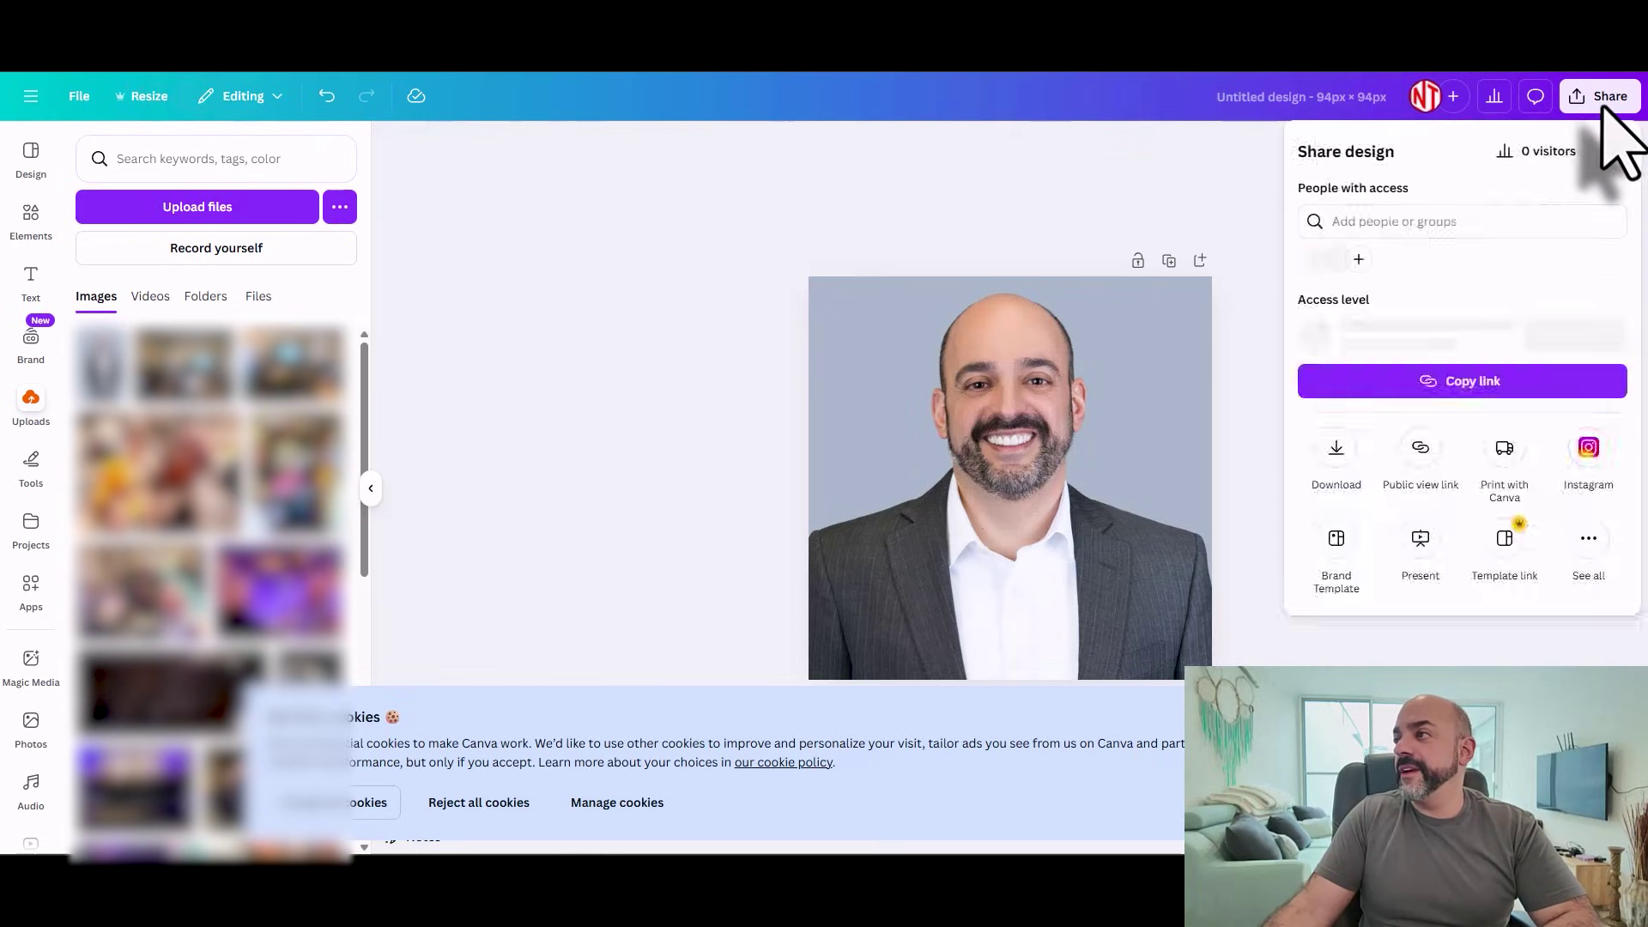
{"action": "left_click", "coordinate": [1332, 447]}
{"action": "left_click", "coordinate": [1334, 241]}
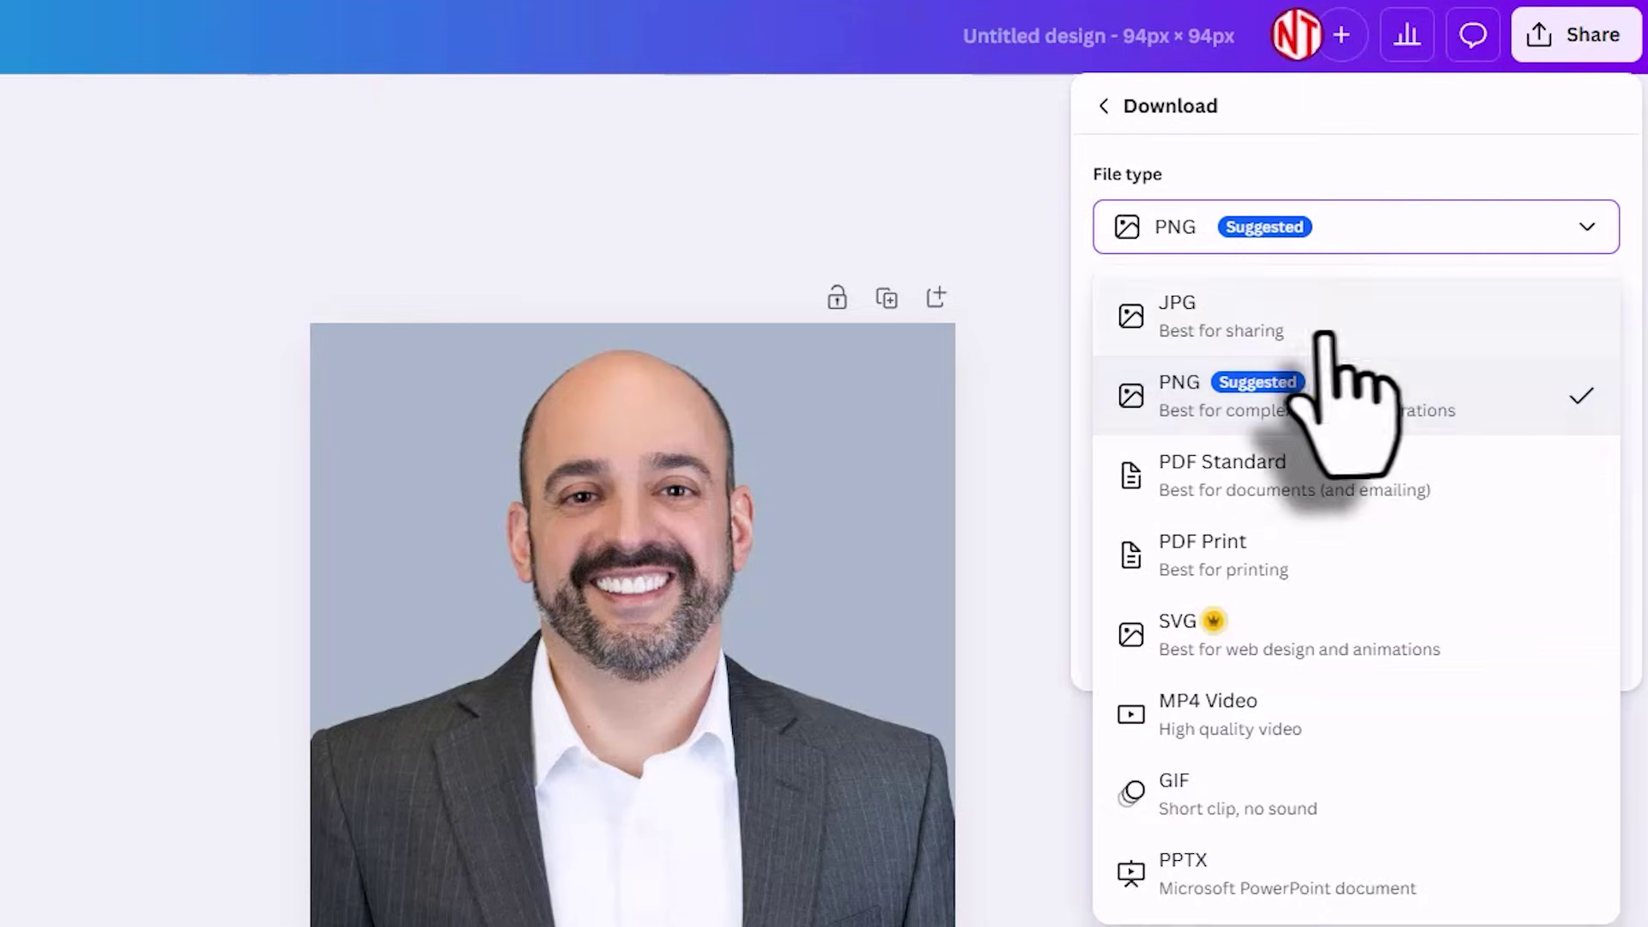
{"action": "left_click", "coordinate": [1304, 309]}
{"action": "left_click_drag", "start_coordinate": [1177, 322], "coordinate": [1058, 348]}
{"action": "left_click", "coordinate": [1311, 687]}
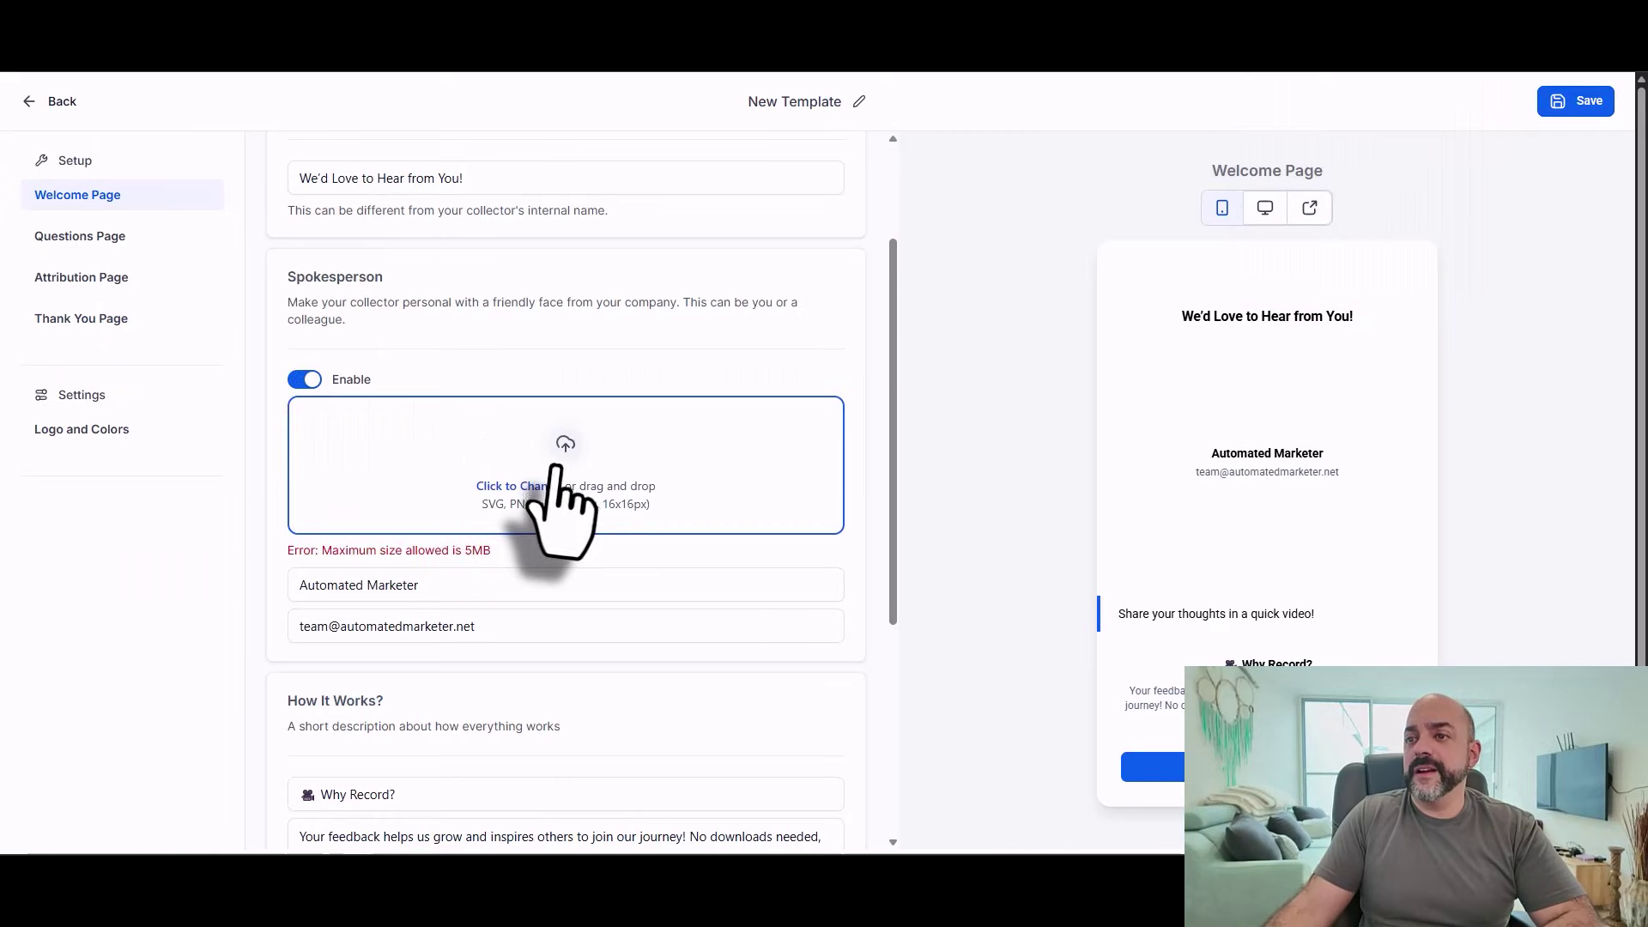
{"action": "left_click", "coordinate": [556, 480]}
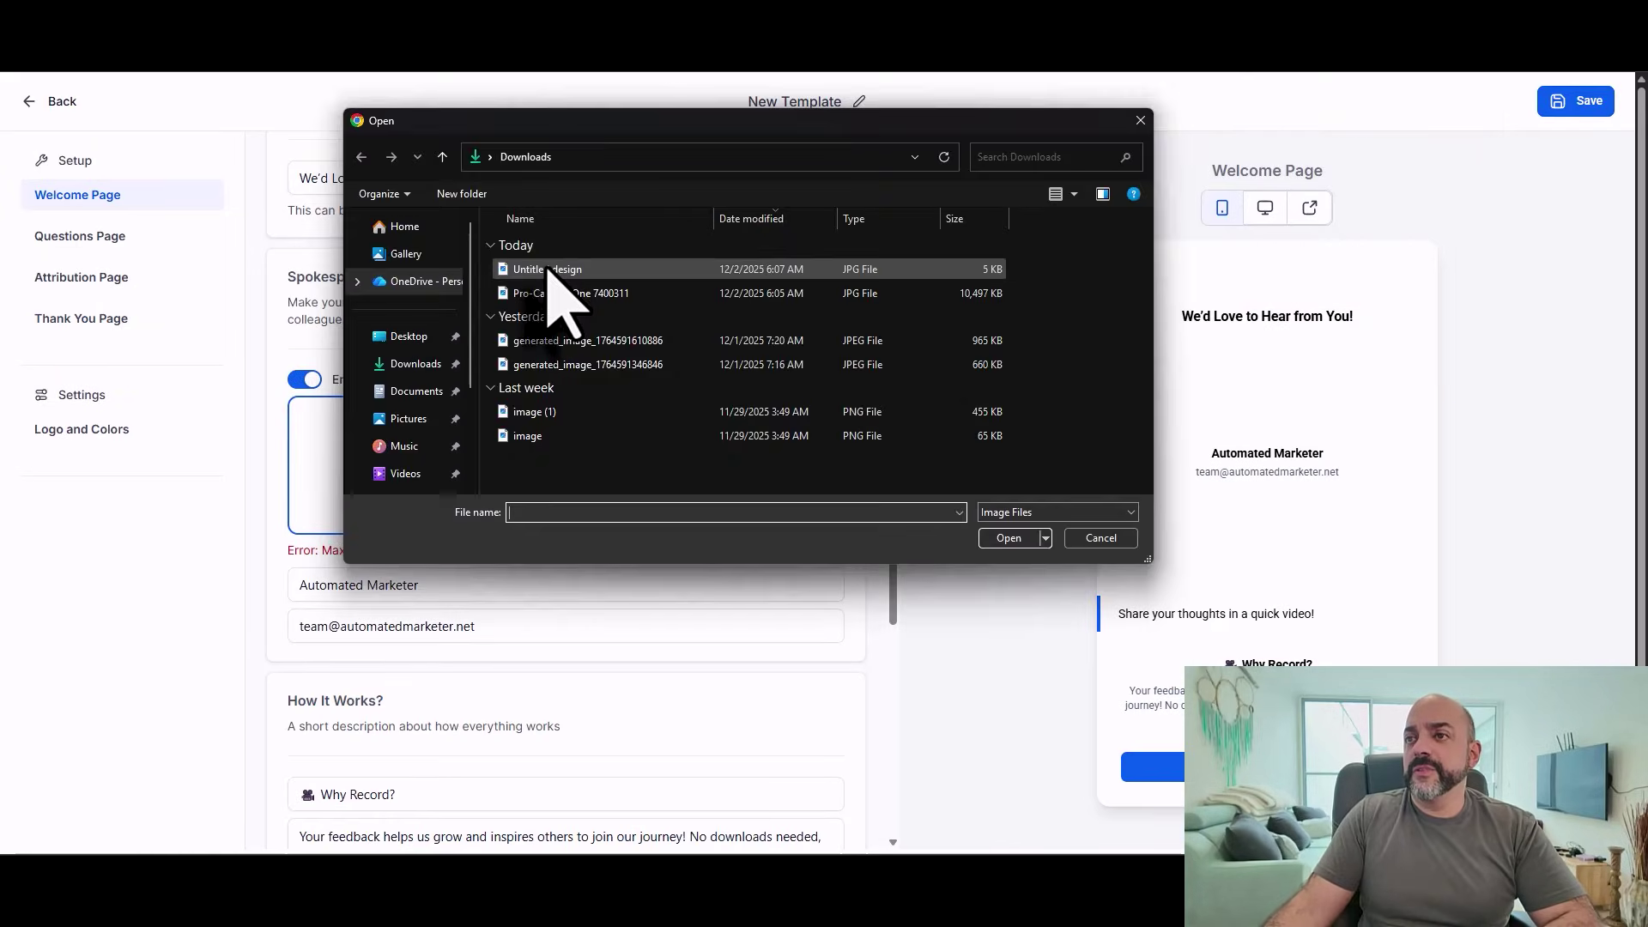
- Set the downloaded Untitled design JPG as the spokesperson photo
{"action": "double_click", "coordinate": [546, 268]}
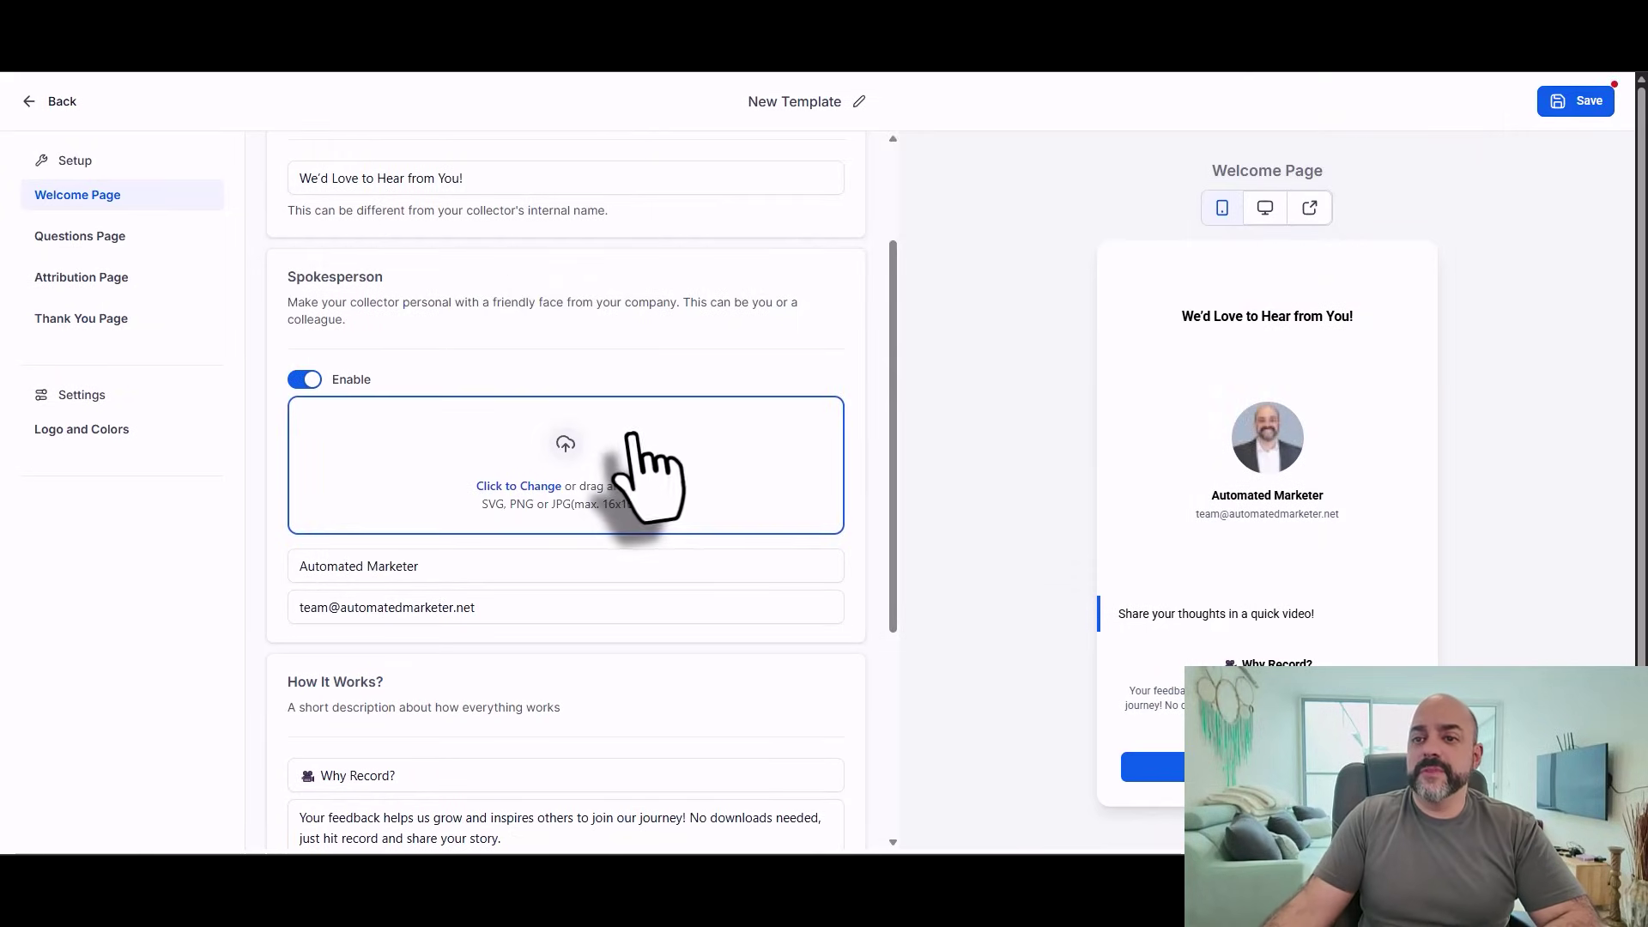
{"action": "scroll", "coordinate": [618, 515], "scroll_direction": "down", "scroll_amount": 3}
{"action": "scroll", "coordinate": [424, 352], "scroll_direction": "up", "scroll_amount": 1}
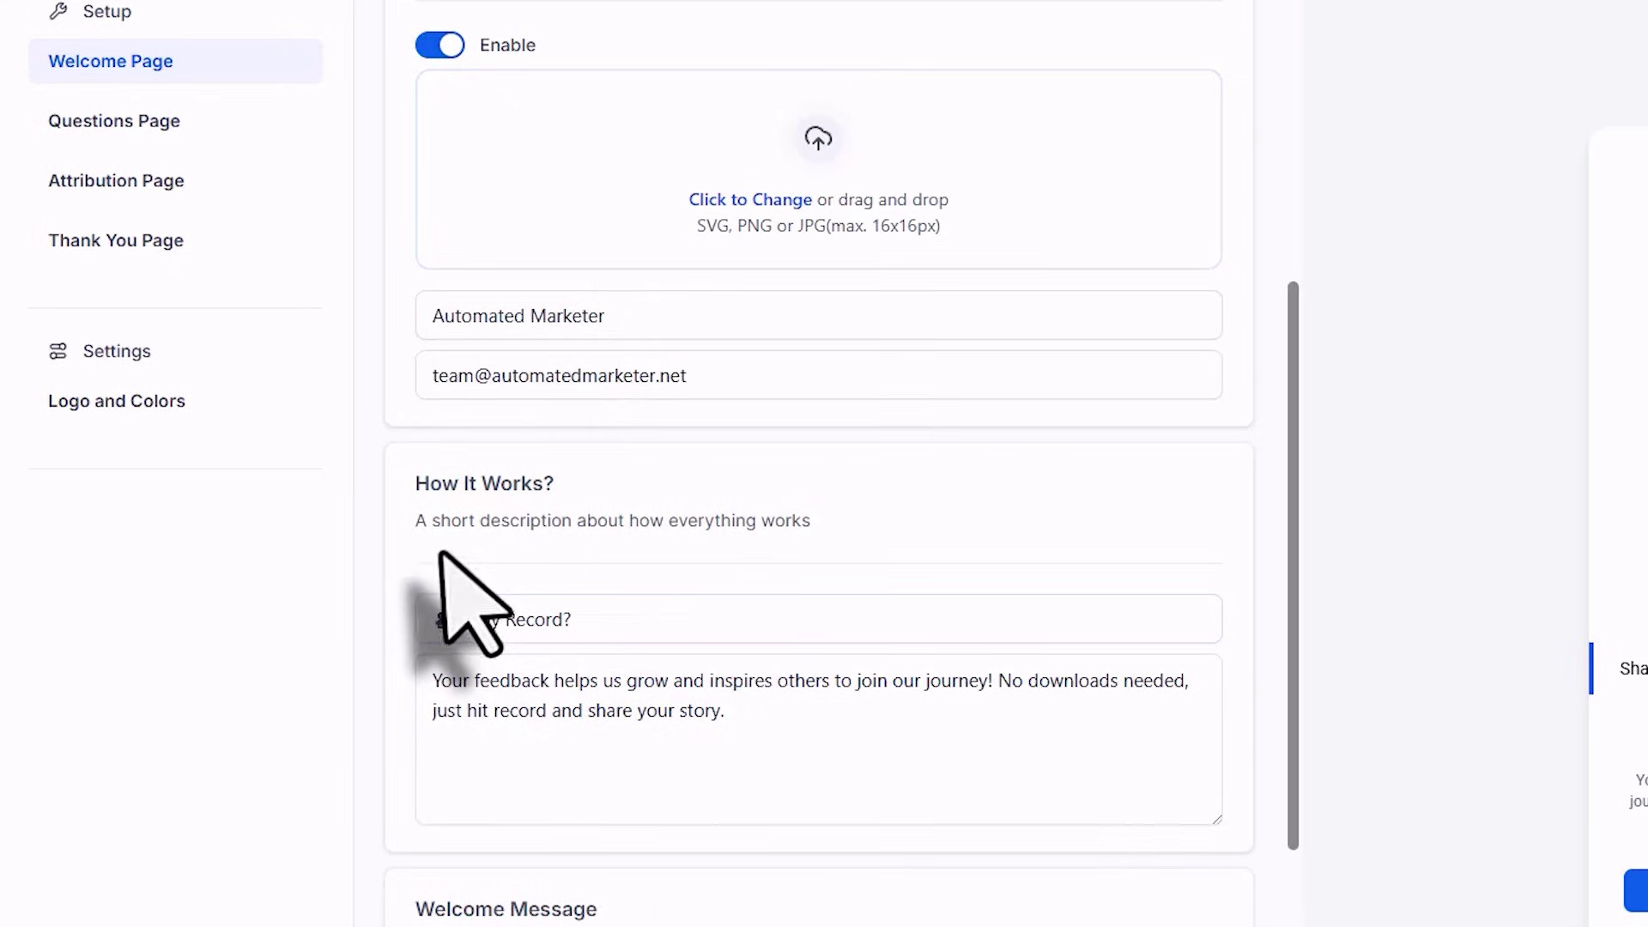
- Select the existing Welcome Message text so it can be replaced
{"action": "left_click", "coordinate": [592, 656]}
{"action": "scroll", "coordinate": [589, 644], "scroll_direction": "down", "scroll_amount": 1}
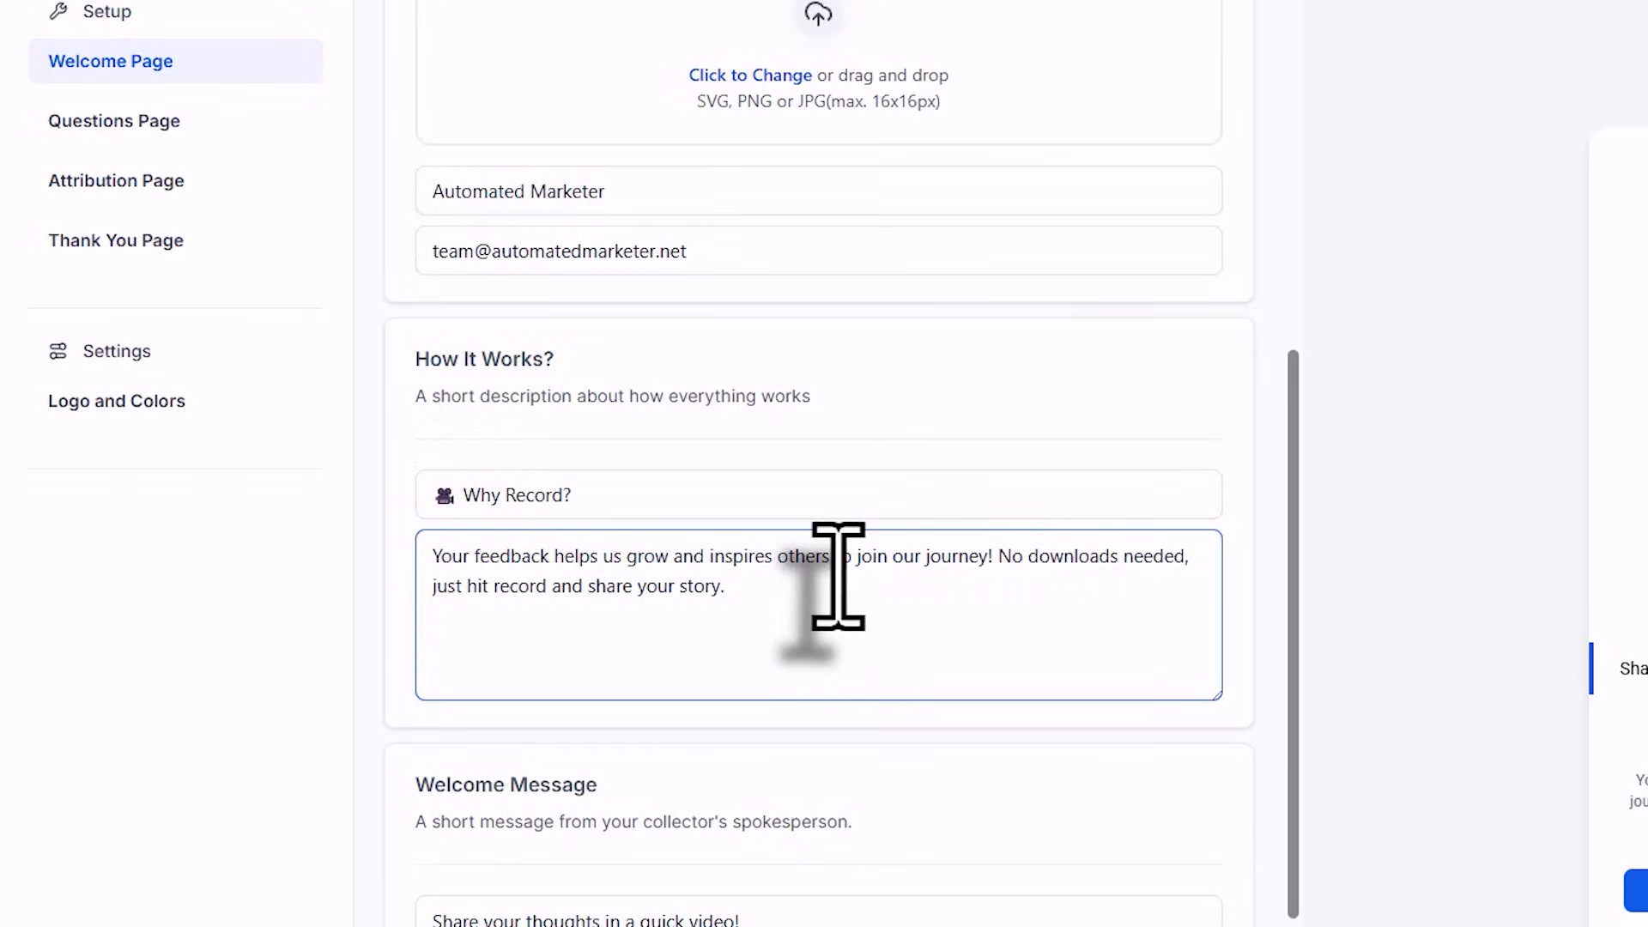
{"action": "scroll", "coordinate": [849, 579], "scroll_direction": "down", "scroll_amount": 1}
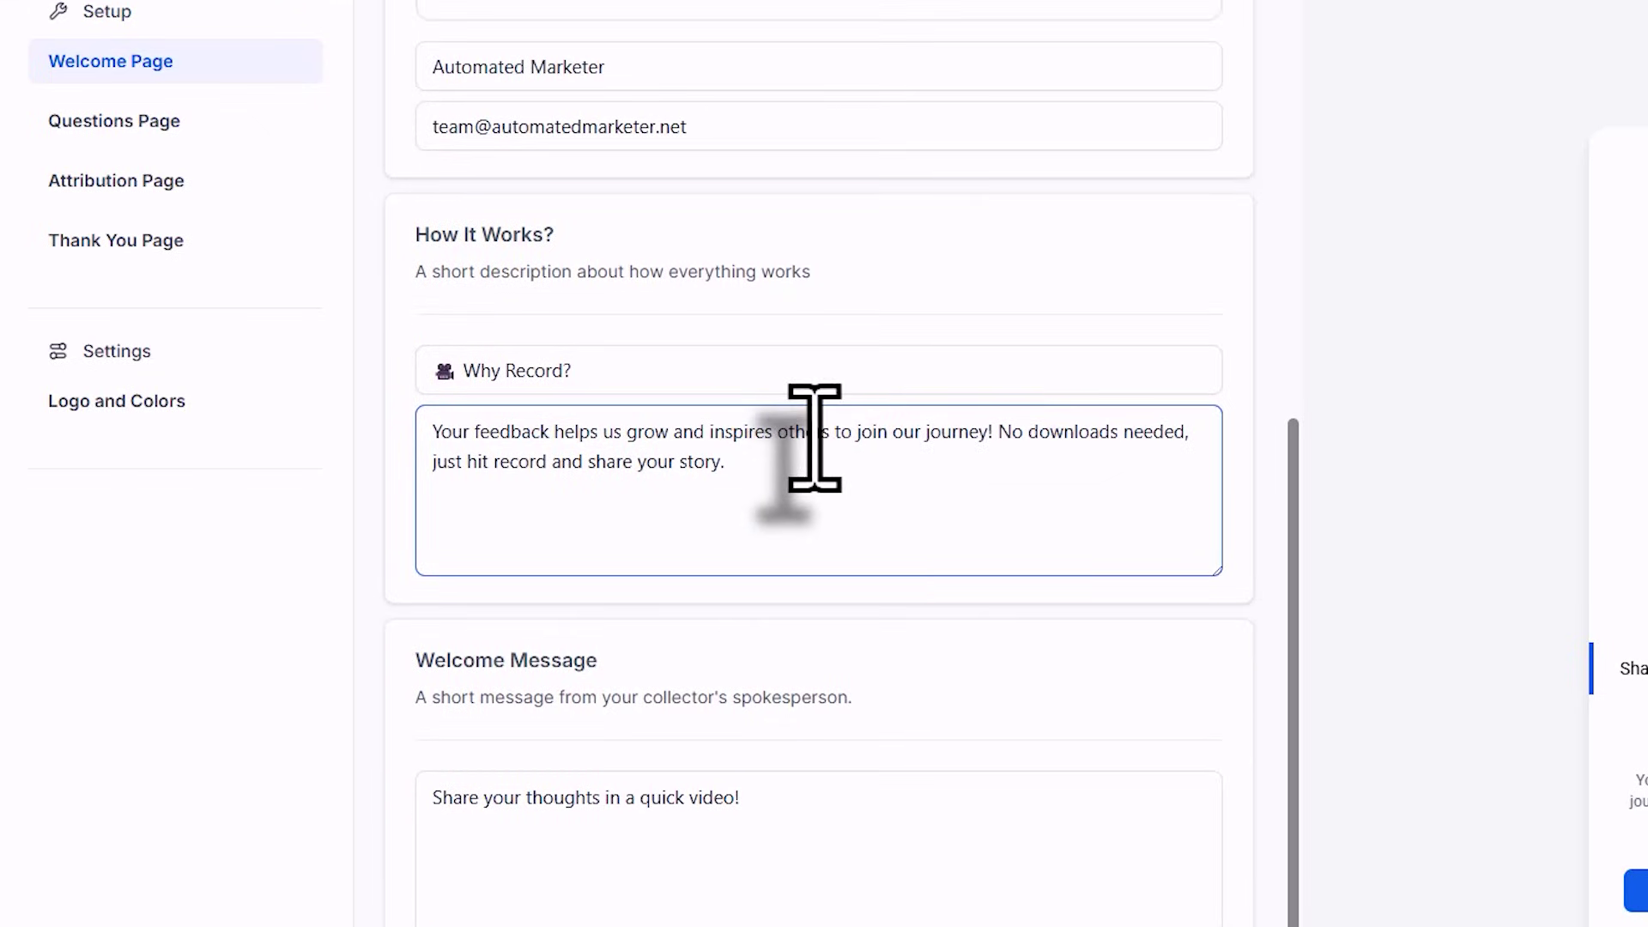
{"action": "scroll", "coordinate": [816, 463], "scroll_direction": "down", "scroll_amount": 1}
{"action": "left_click", "coordinate": [799, 781]}
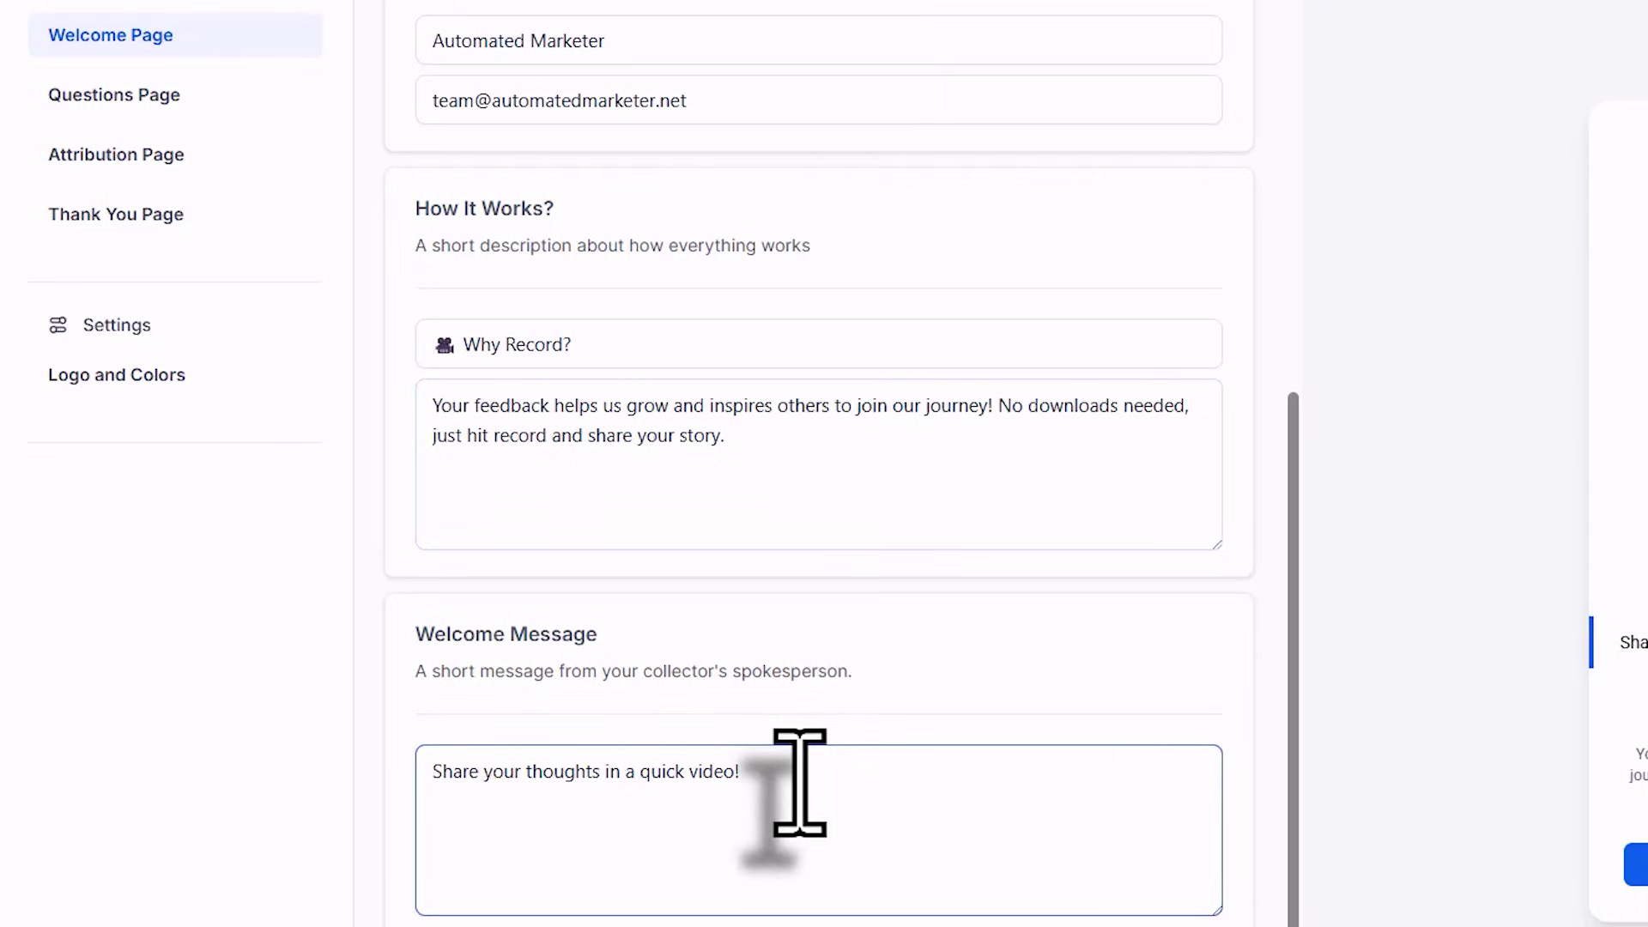
{"action": "left_click", "coordinate": [787, 777]}
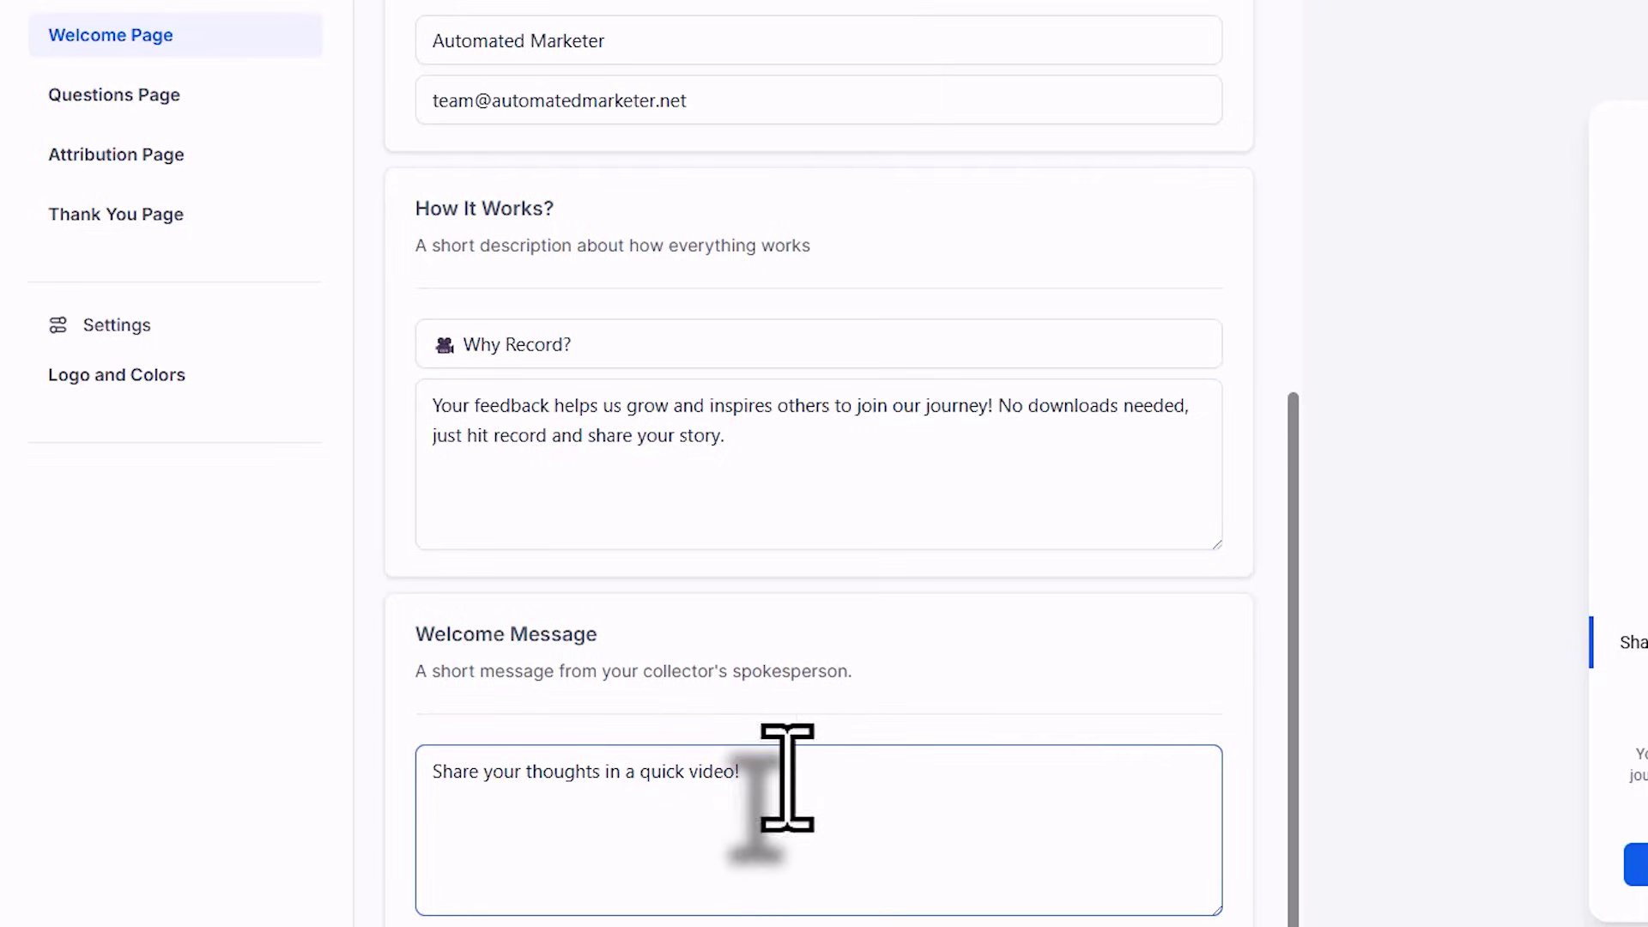
{"action": "left_click_drag", "start_coordinate": [787, 777], "coordinate": [393, 762]}
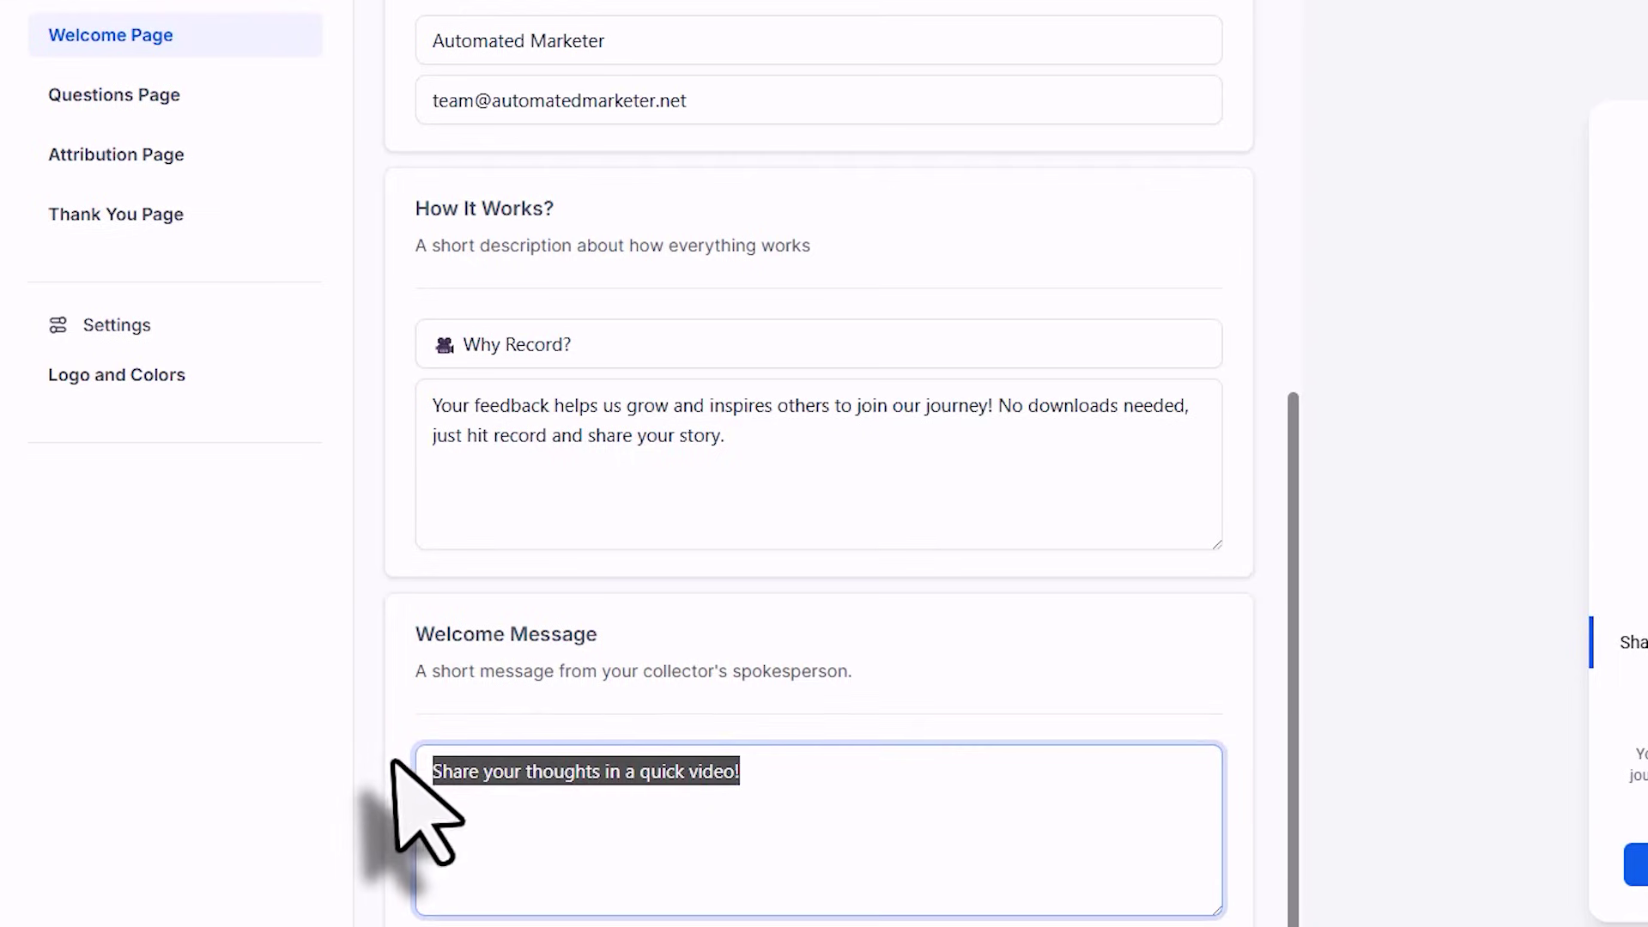
- Type the welcome message 'We work really hard to ensure you ahve the best resources…achieved with us.'
{"action": "type", "text": "We work really "}
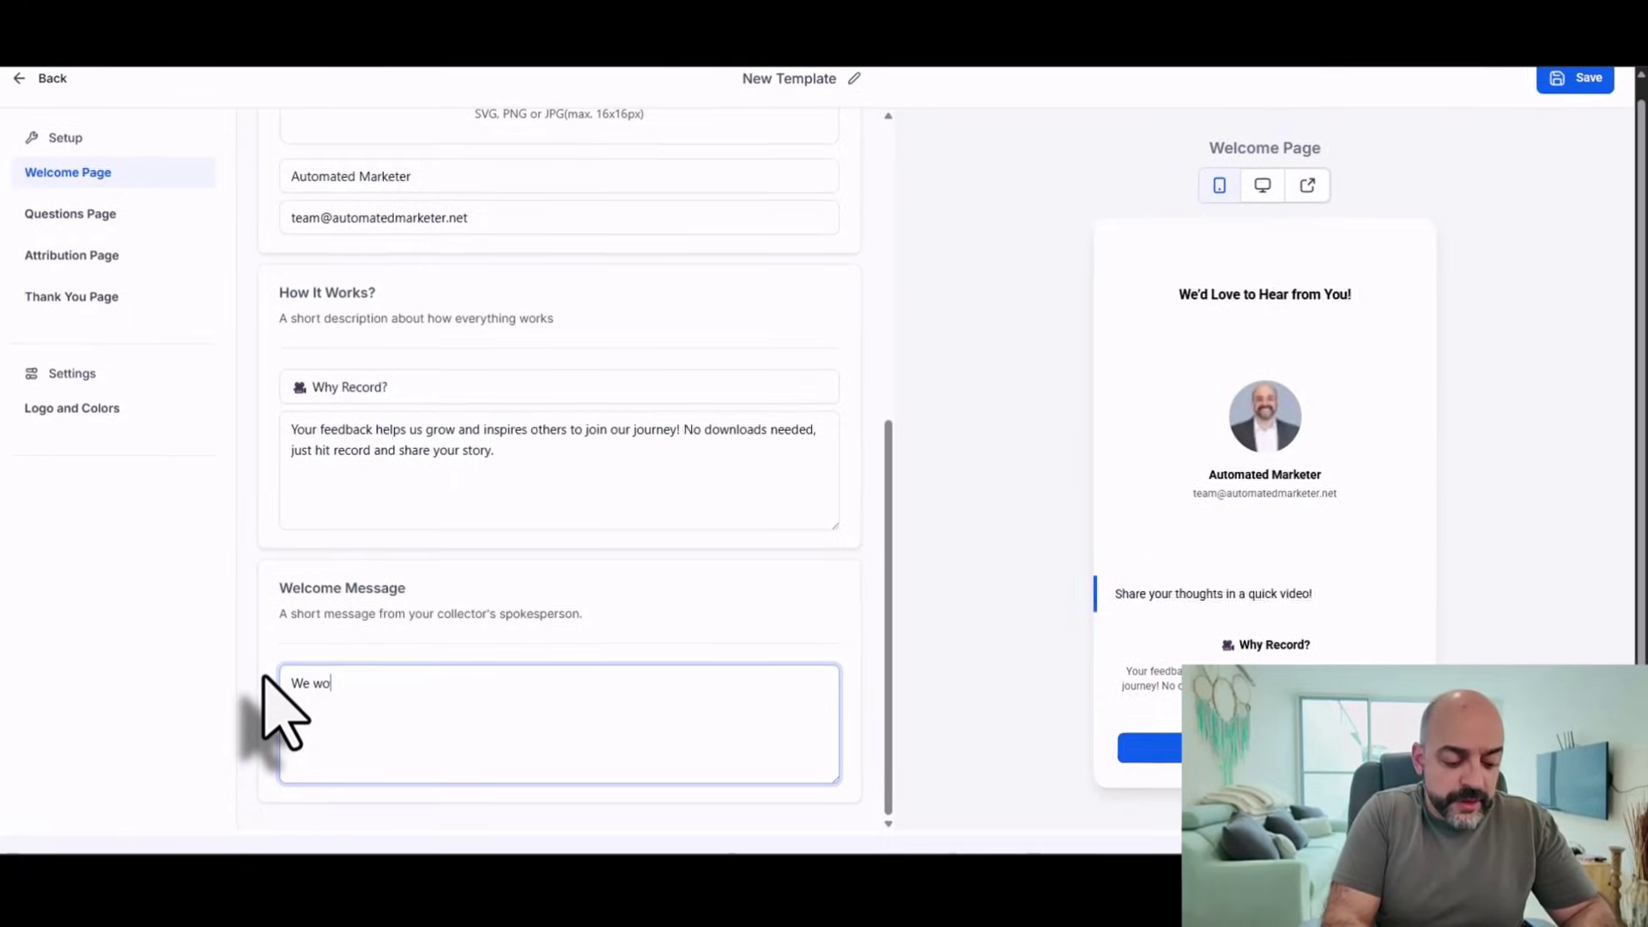
{"action": "type", "text": "hard to ensure yo"}
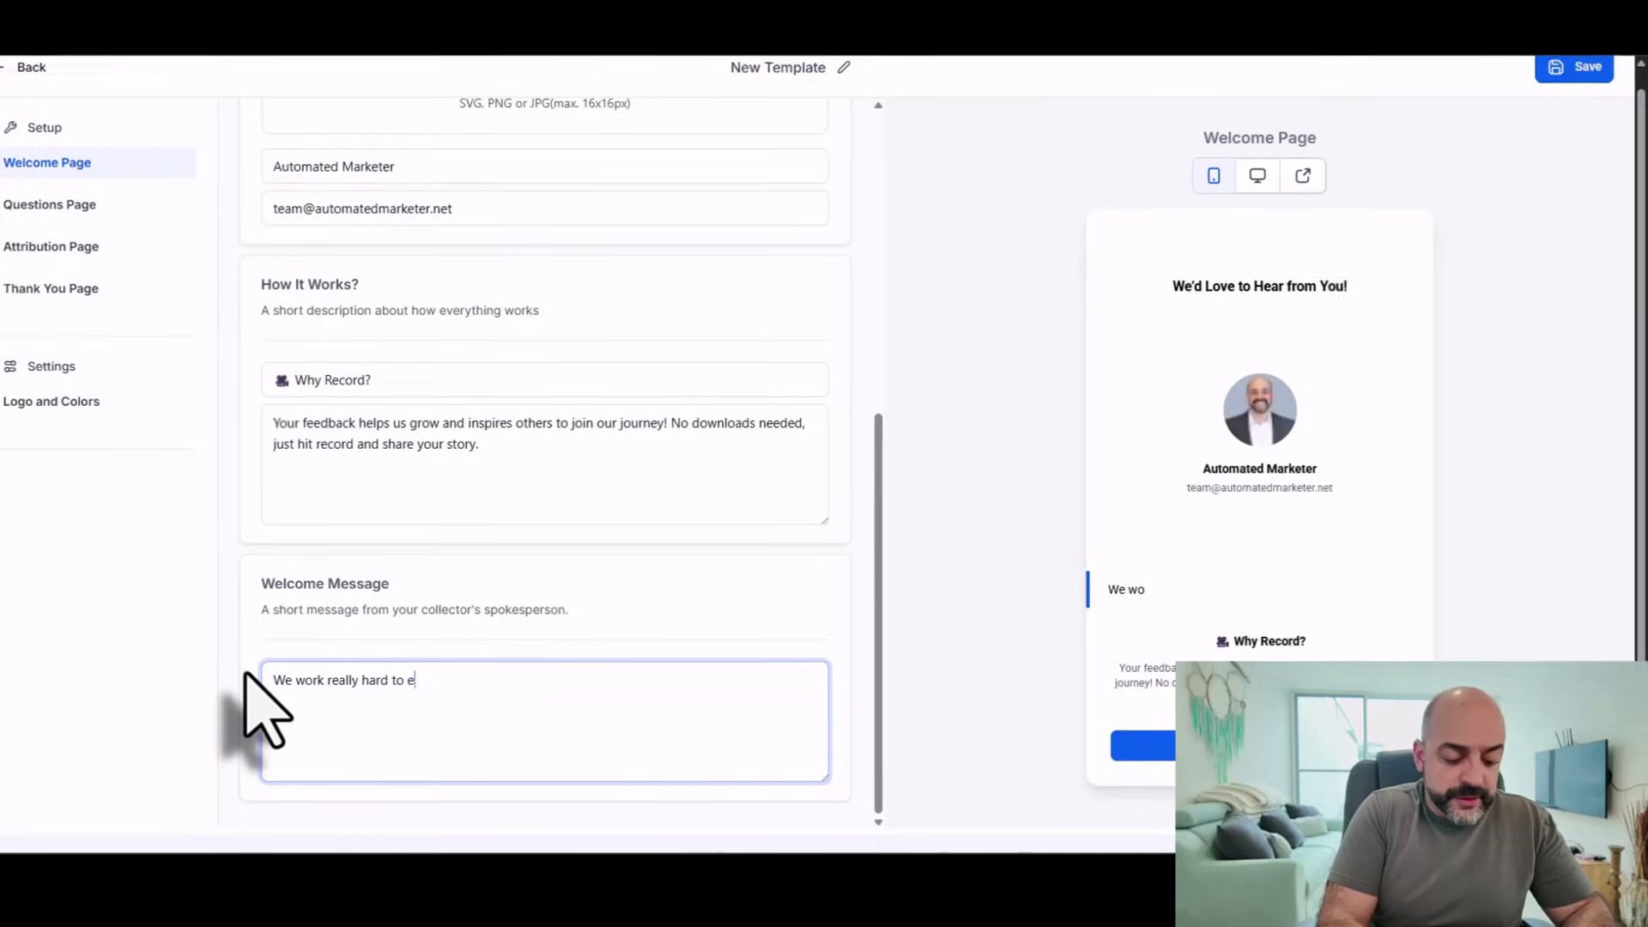
{"action": "type", "text": "u ahve the best "}
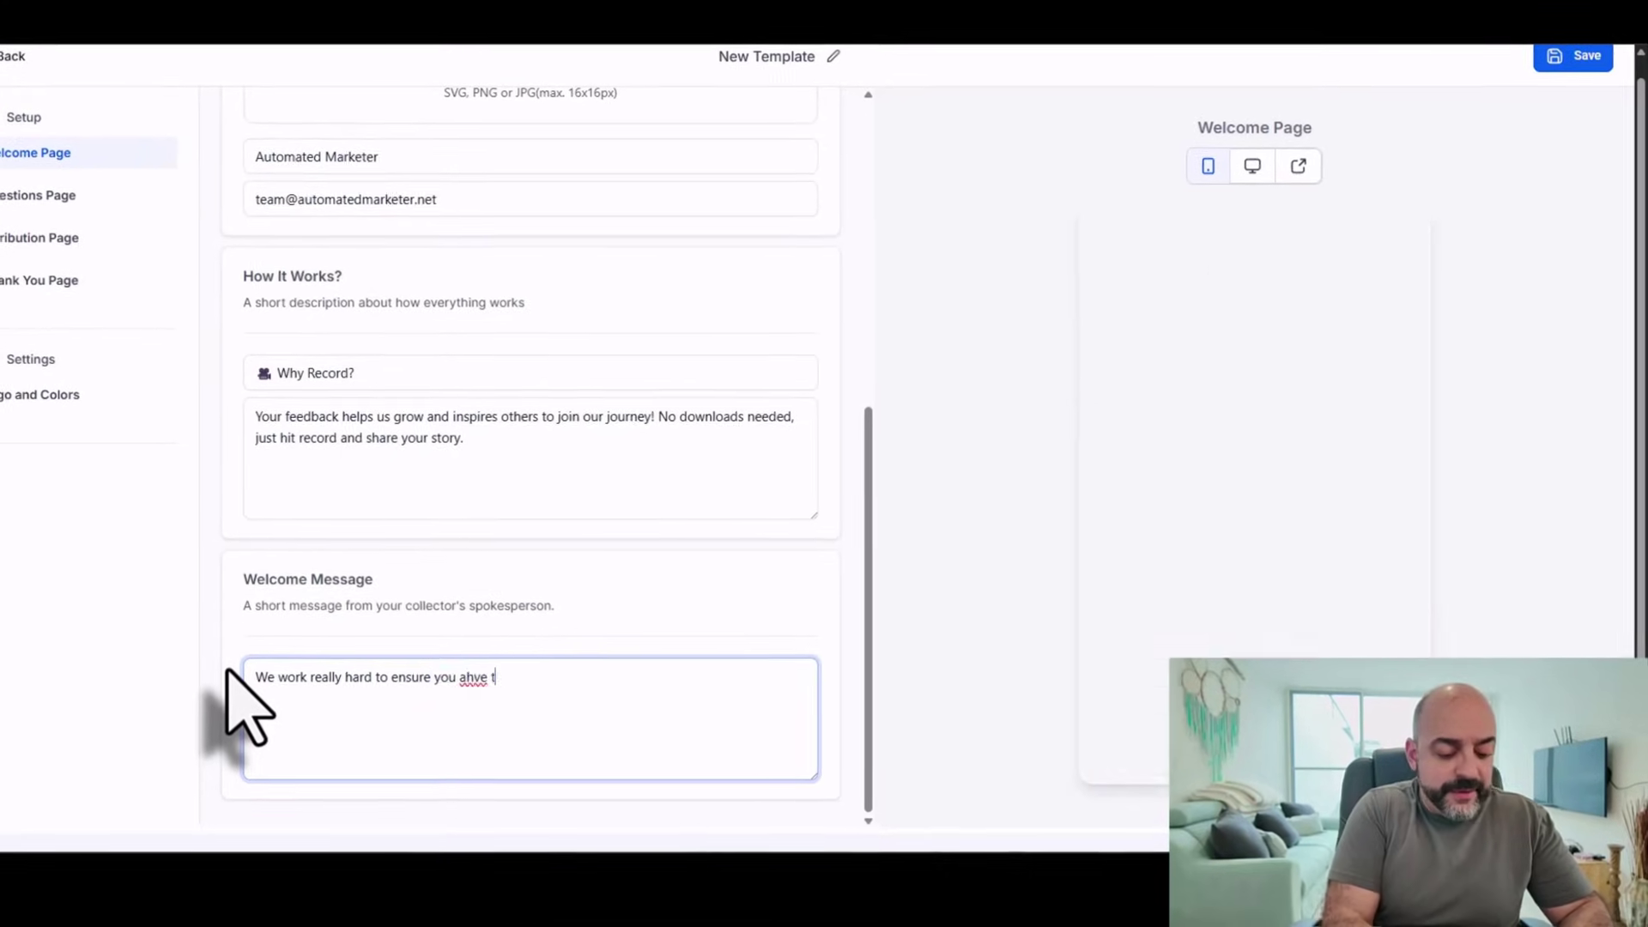
{"action": "type", "text": "resources, up to "}
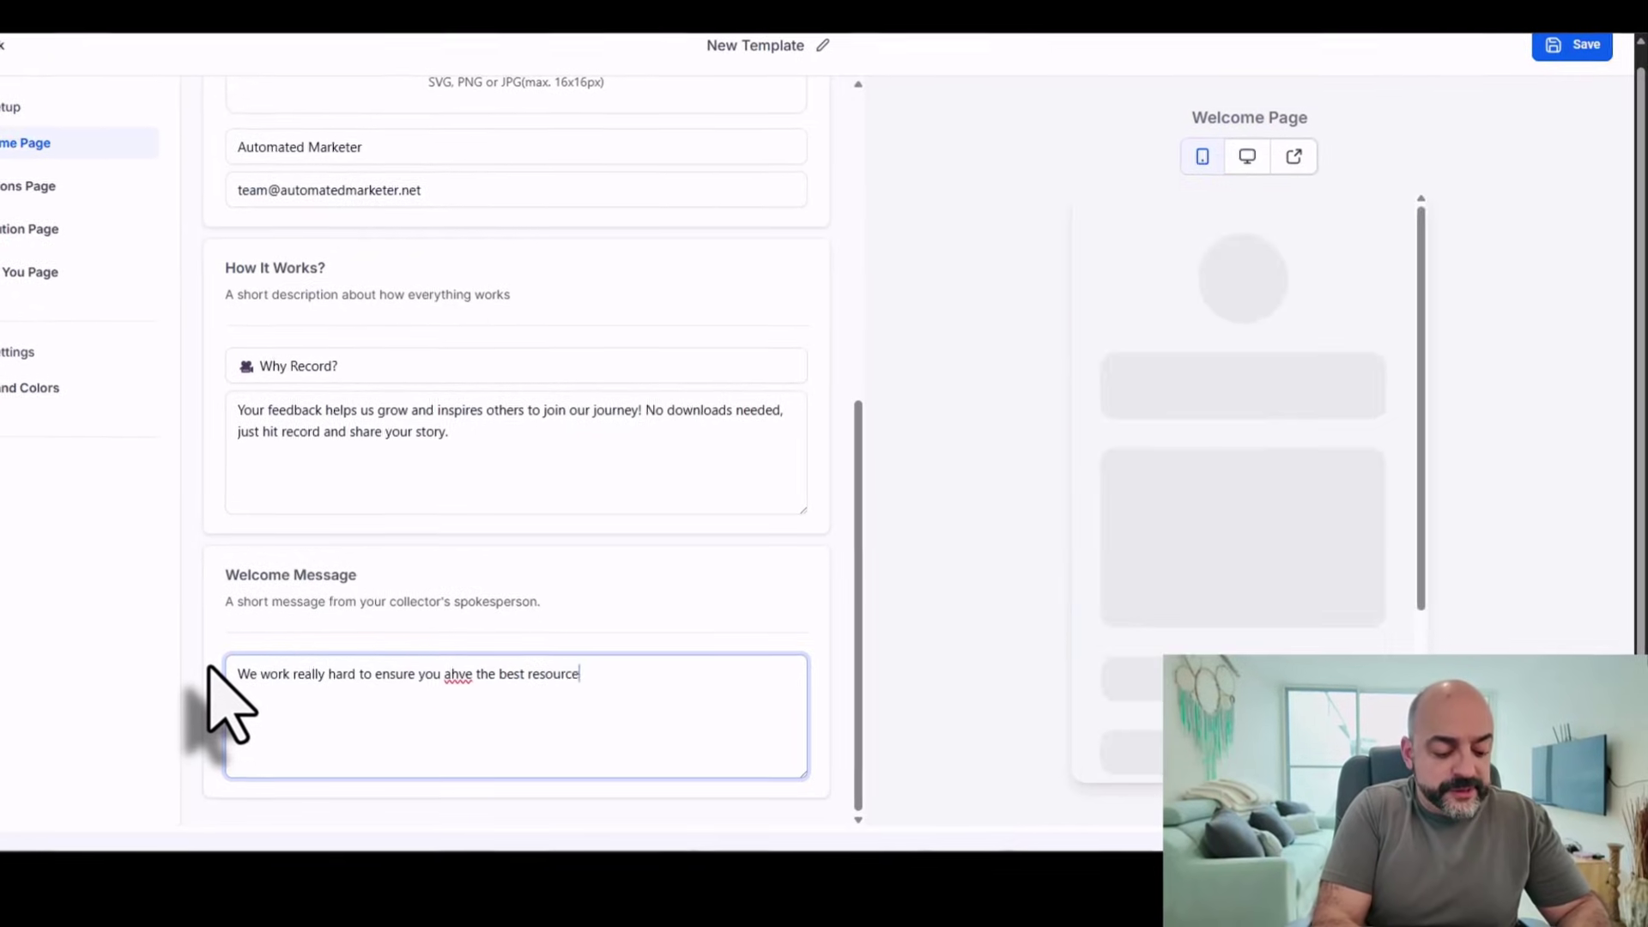
{"action": "type", "text": "date in"}
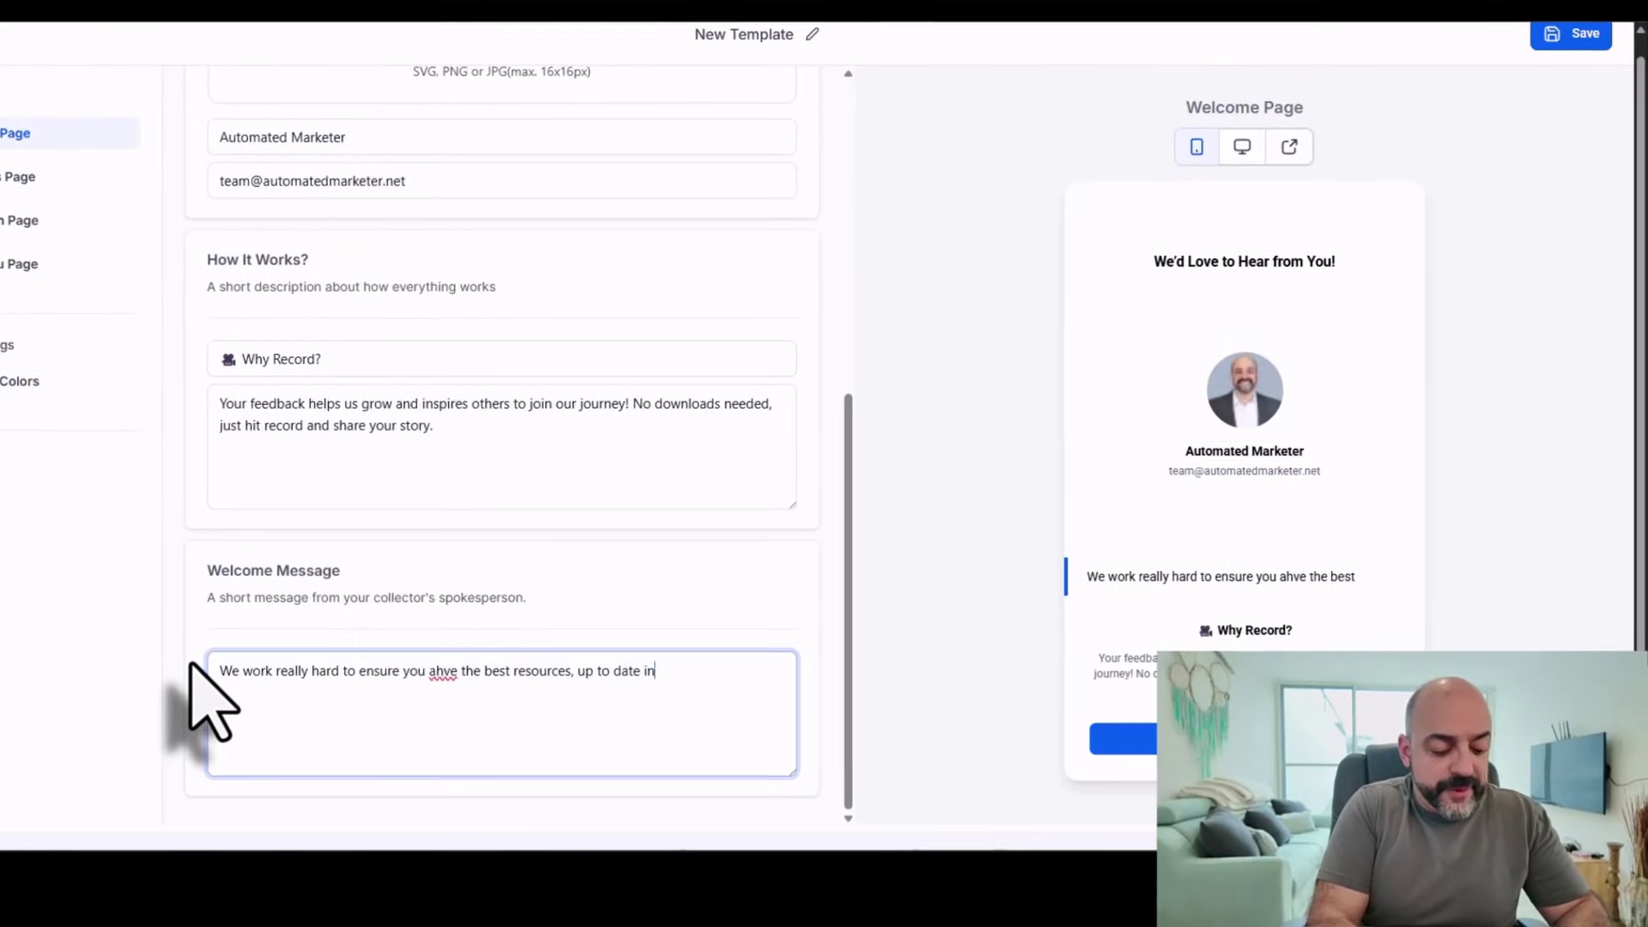
{"action": "type", "text": "formation and also "}
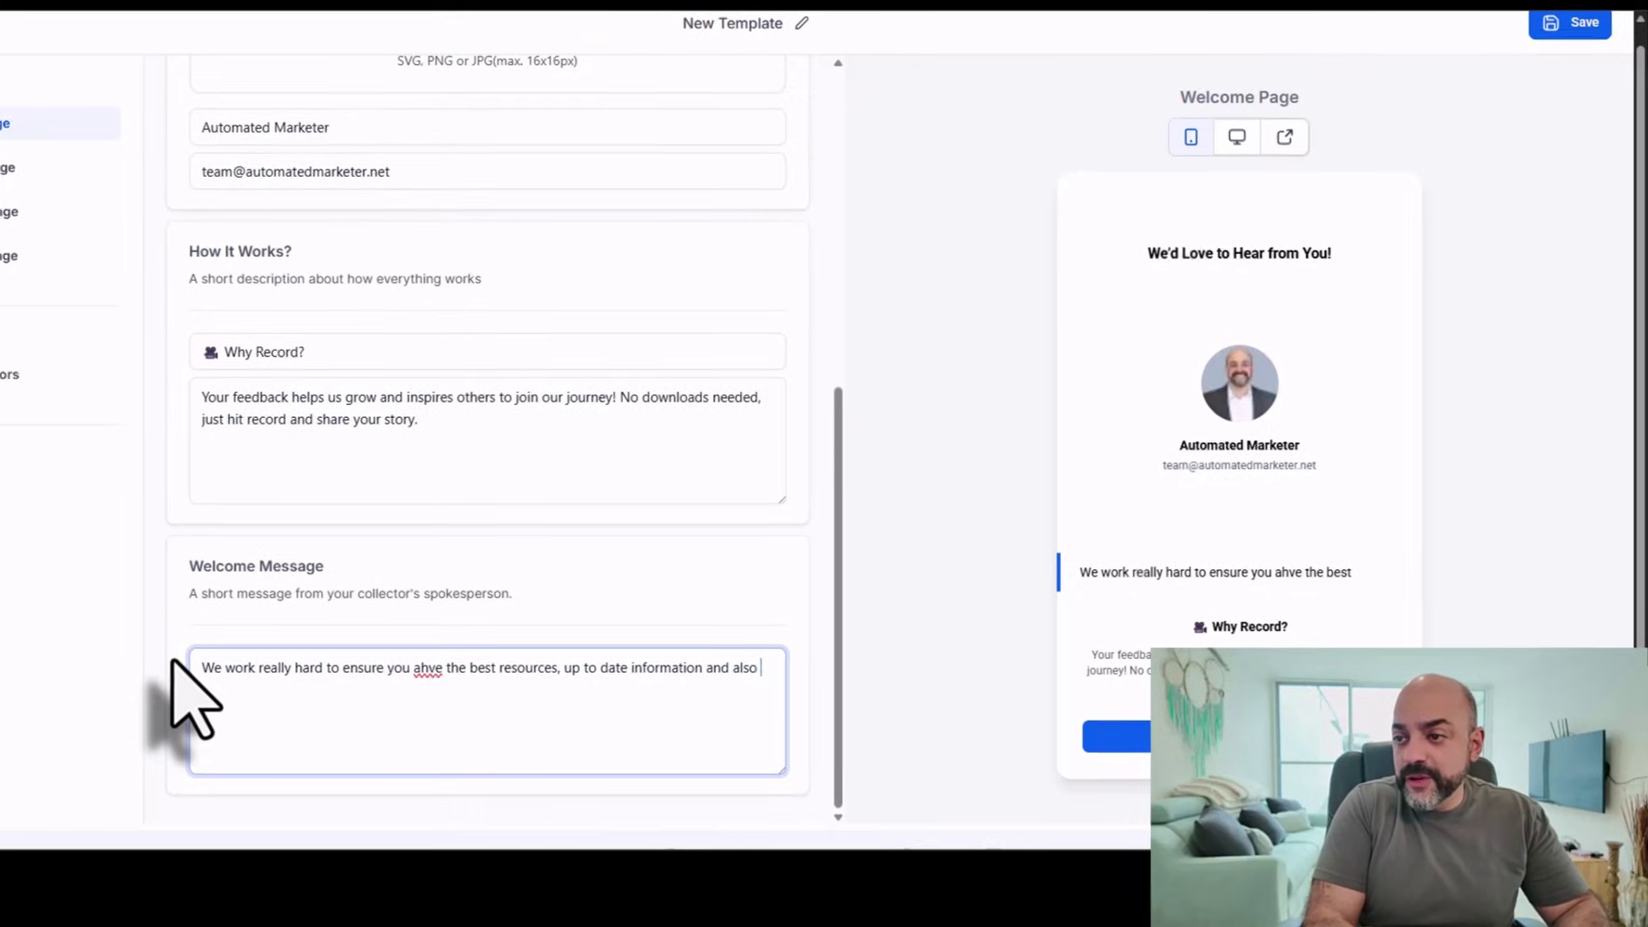
{"action": "type", "text": "t"}
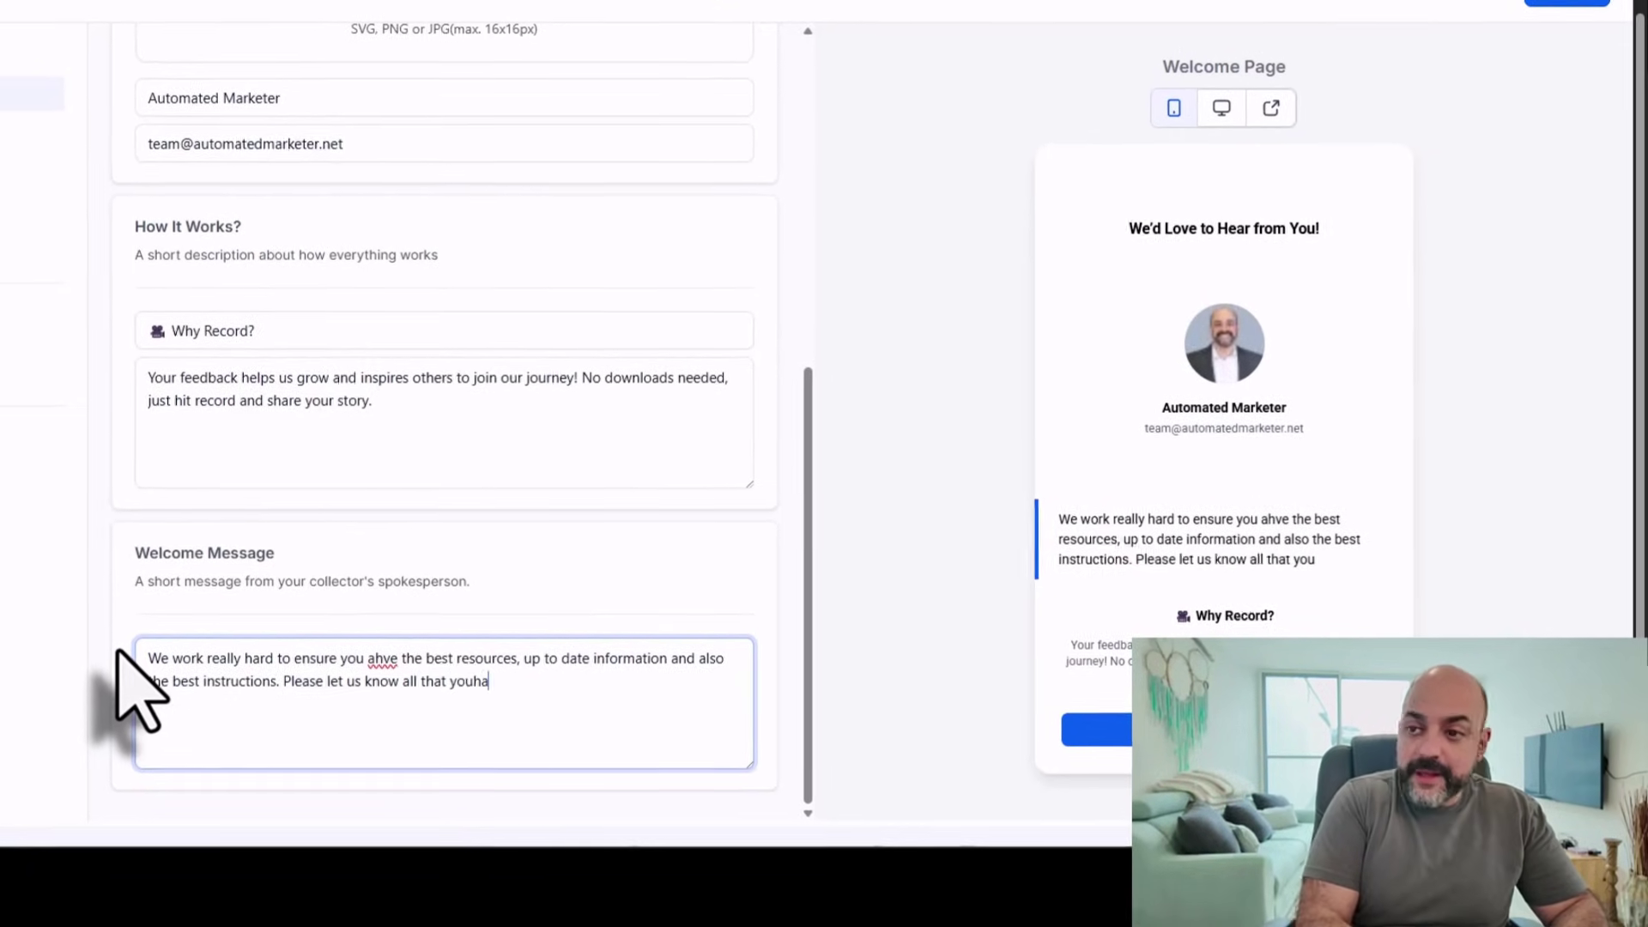
{"action": "type", "text": "ac"}
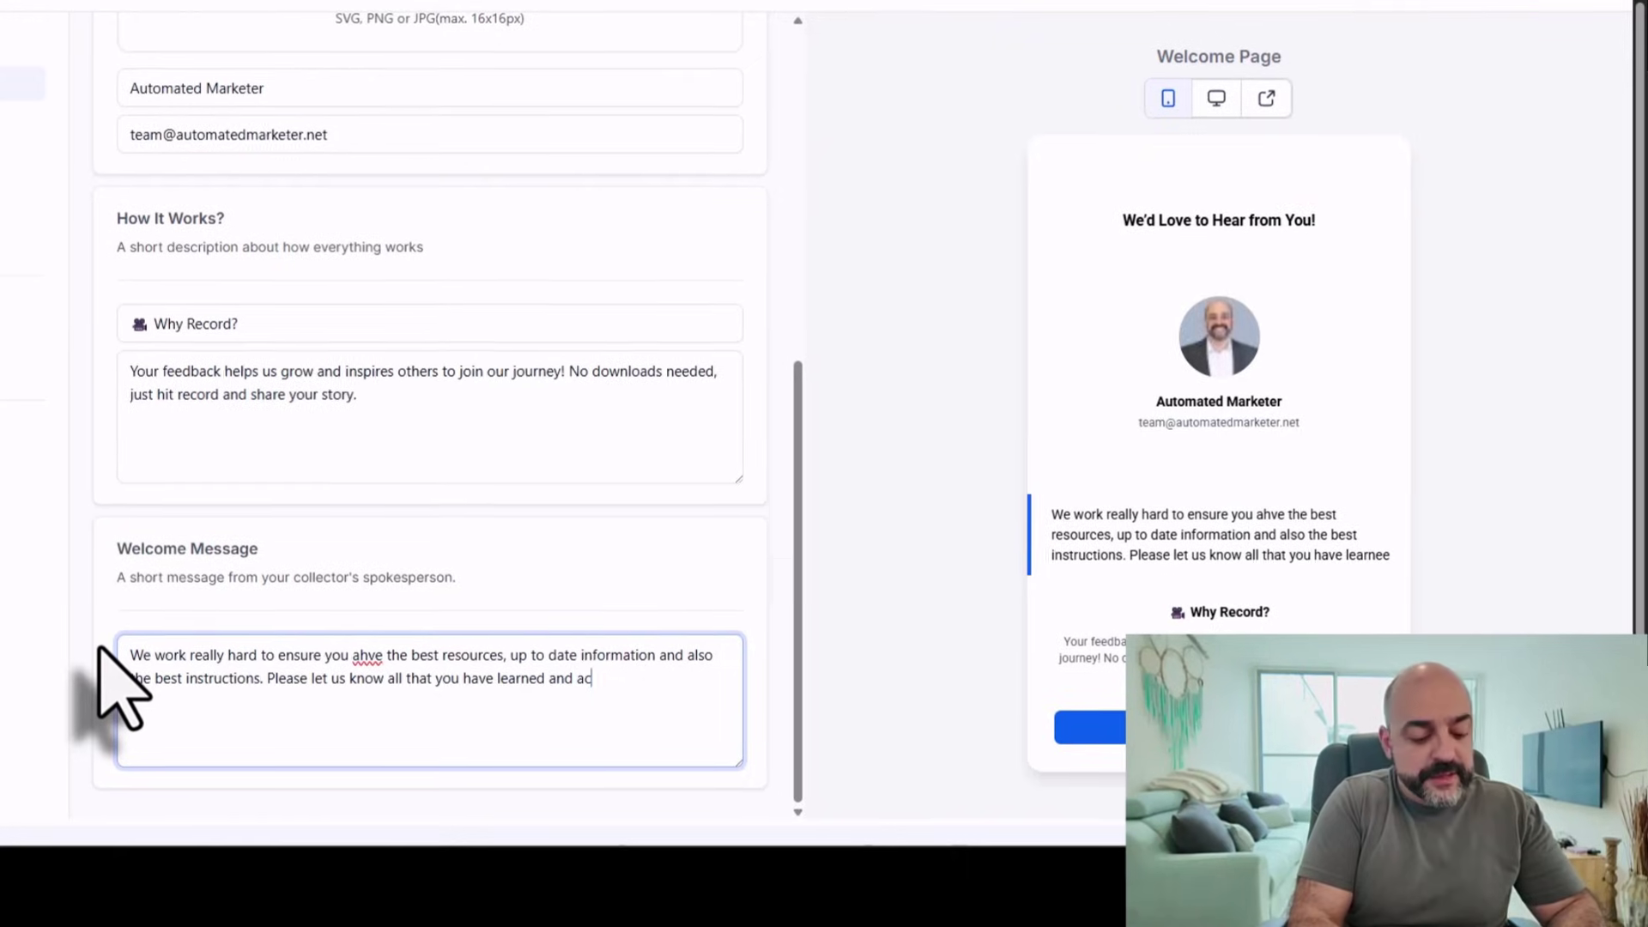
{"action": "type", "text": "hieved with us."}
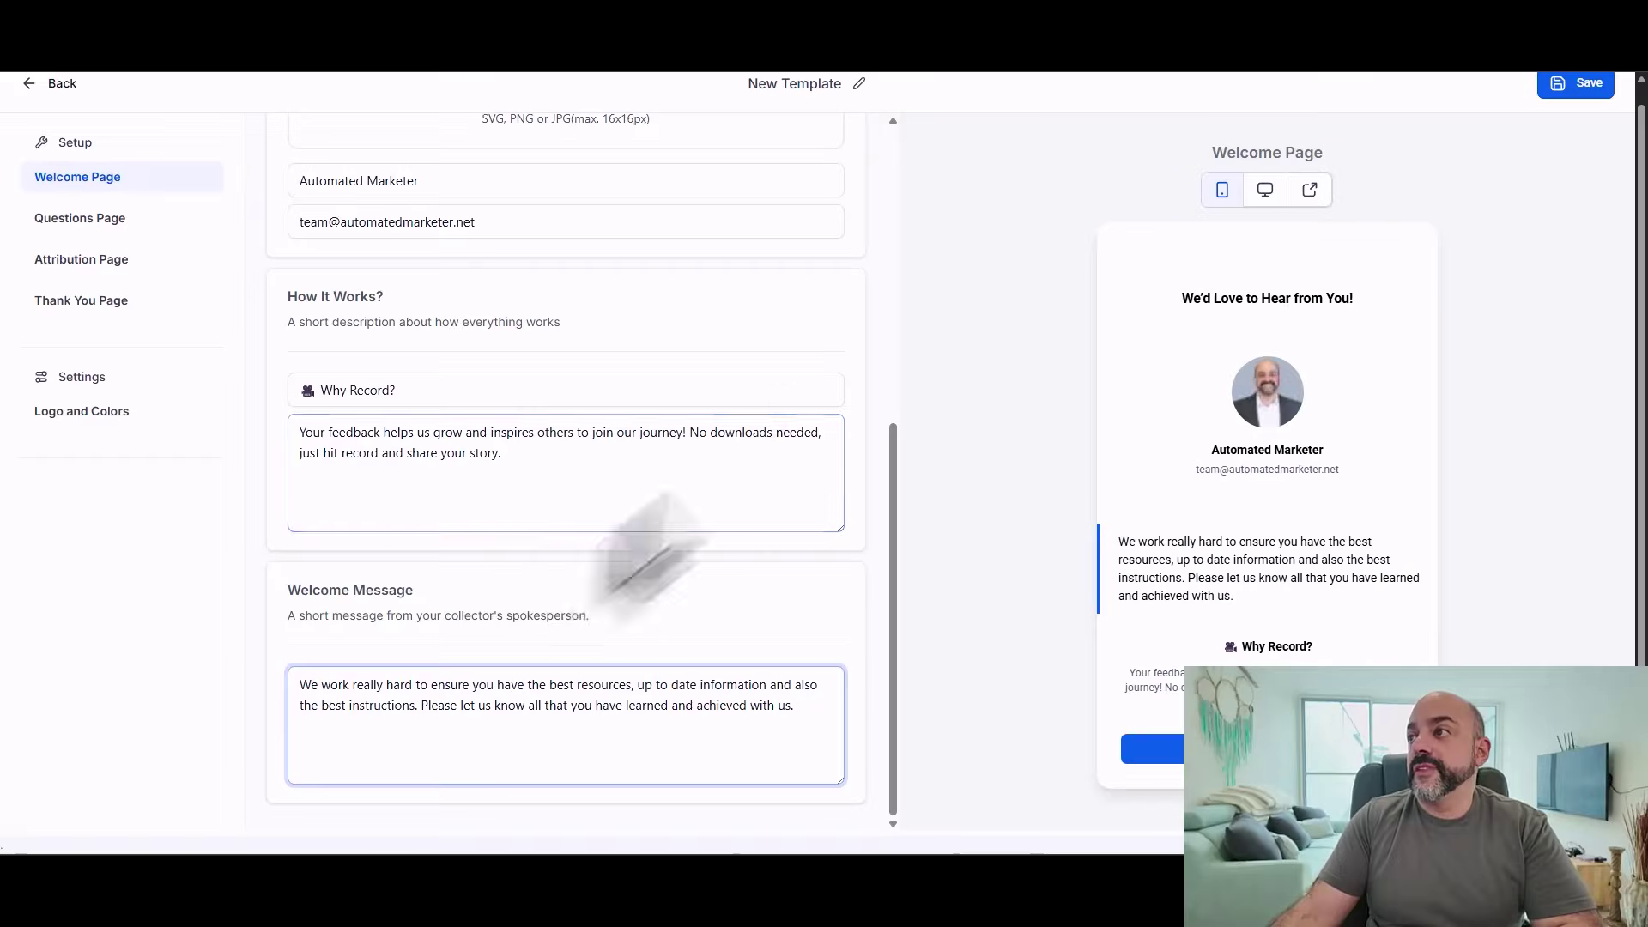
- Correct 'ahve' to 'have' so the message reads 'ensure you have the best resources'
{"action": "scroll", "coordinate": [644, 532], "scroll_direction": "up", "scroll_amount": 5}
- Reword the questions to 'Tell Us About Your Experience With' and 'Would You Recommend Us and why would you recommend us.' and save
{"action": "scroll", "coordinate": [515, 446], "scroll_direction": "down", "scroll_amount": 6}
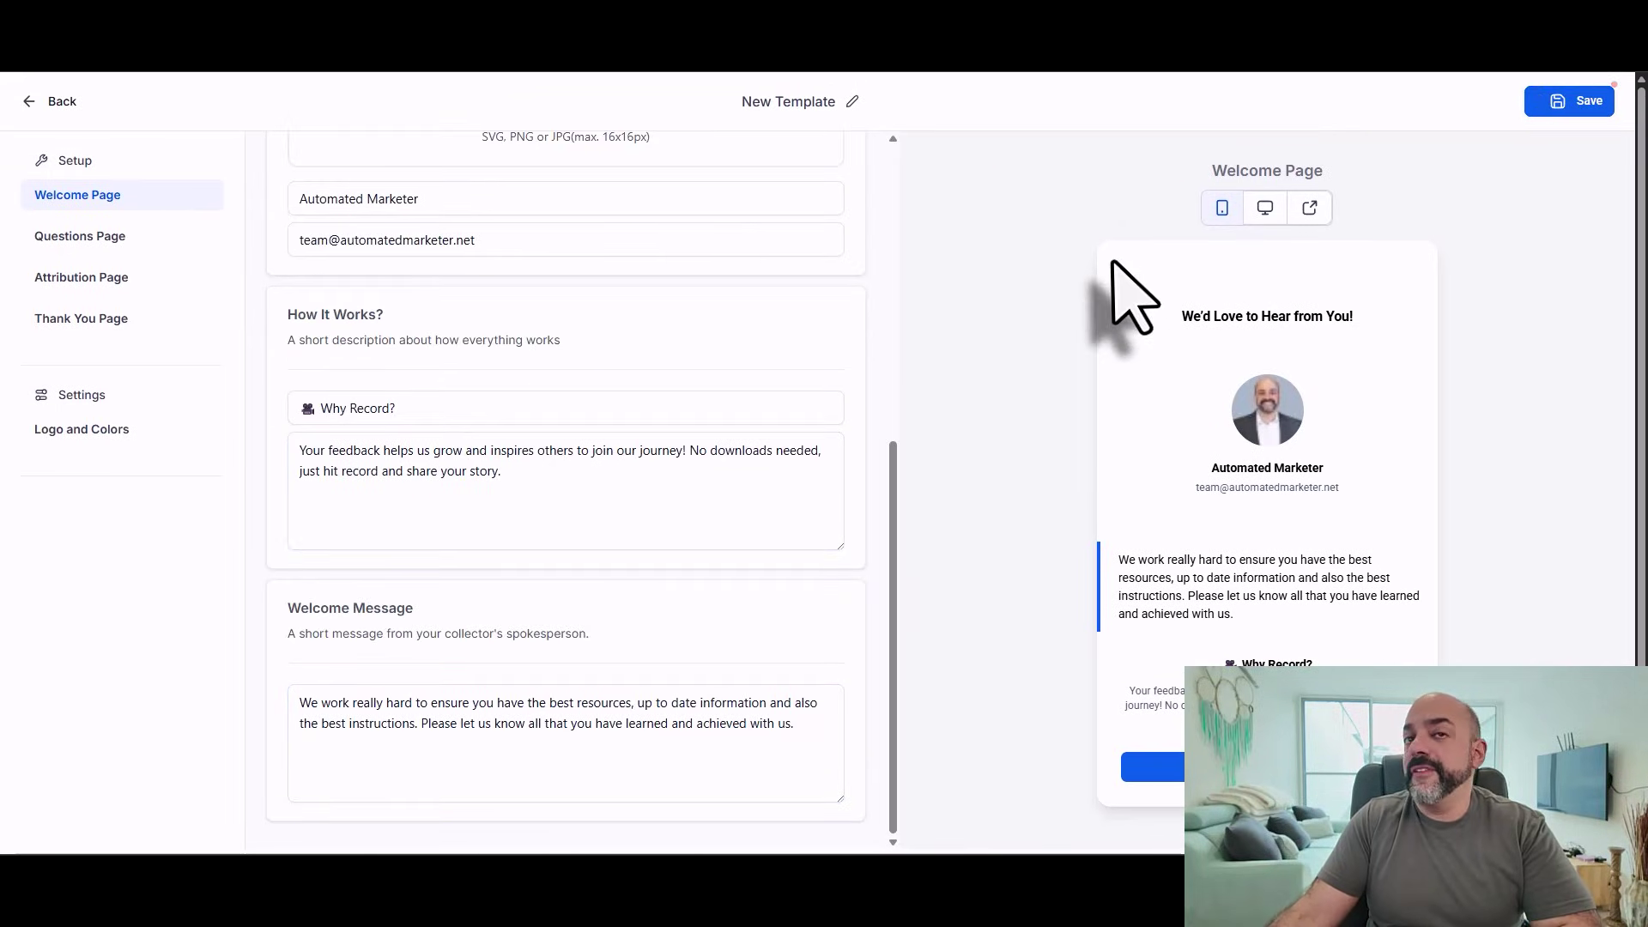
{"action": "left_click", "coordinate": [137, 238]}
{"action": "left_click", "coordinate": [535, 309]}
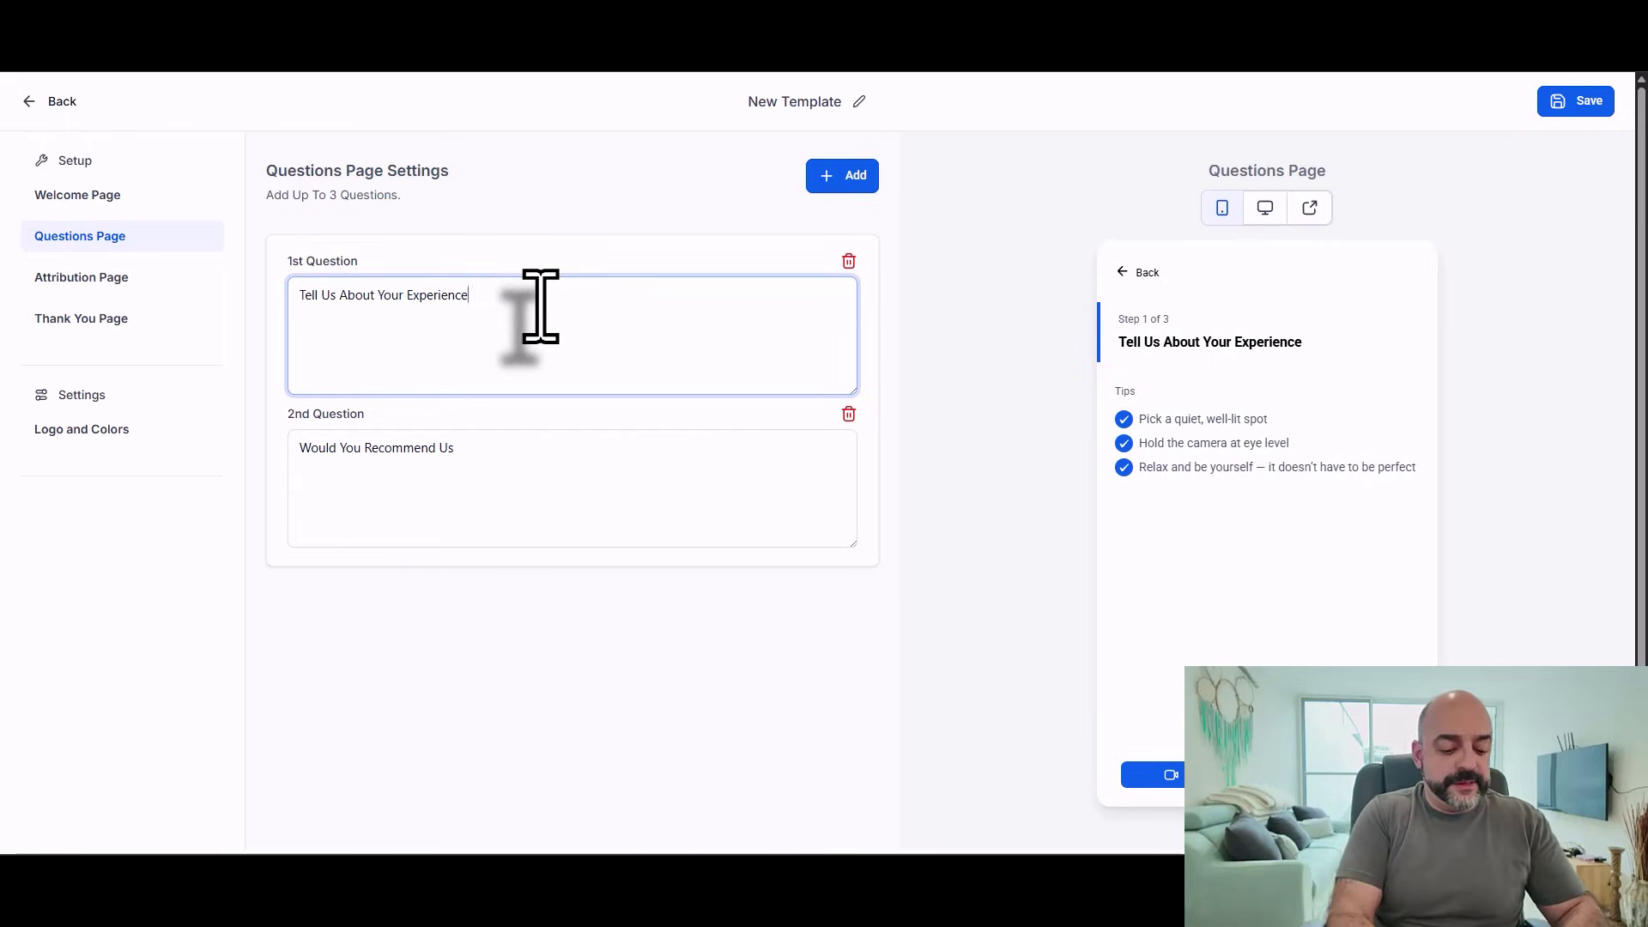
{"action": "type", "text": "With"}
{"action": "left_click", "coordinate": [476, 453]}
{"action": "type", "text": "an"}
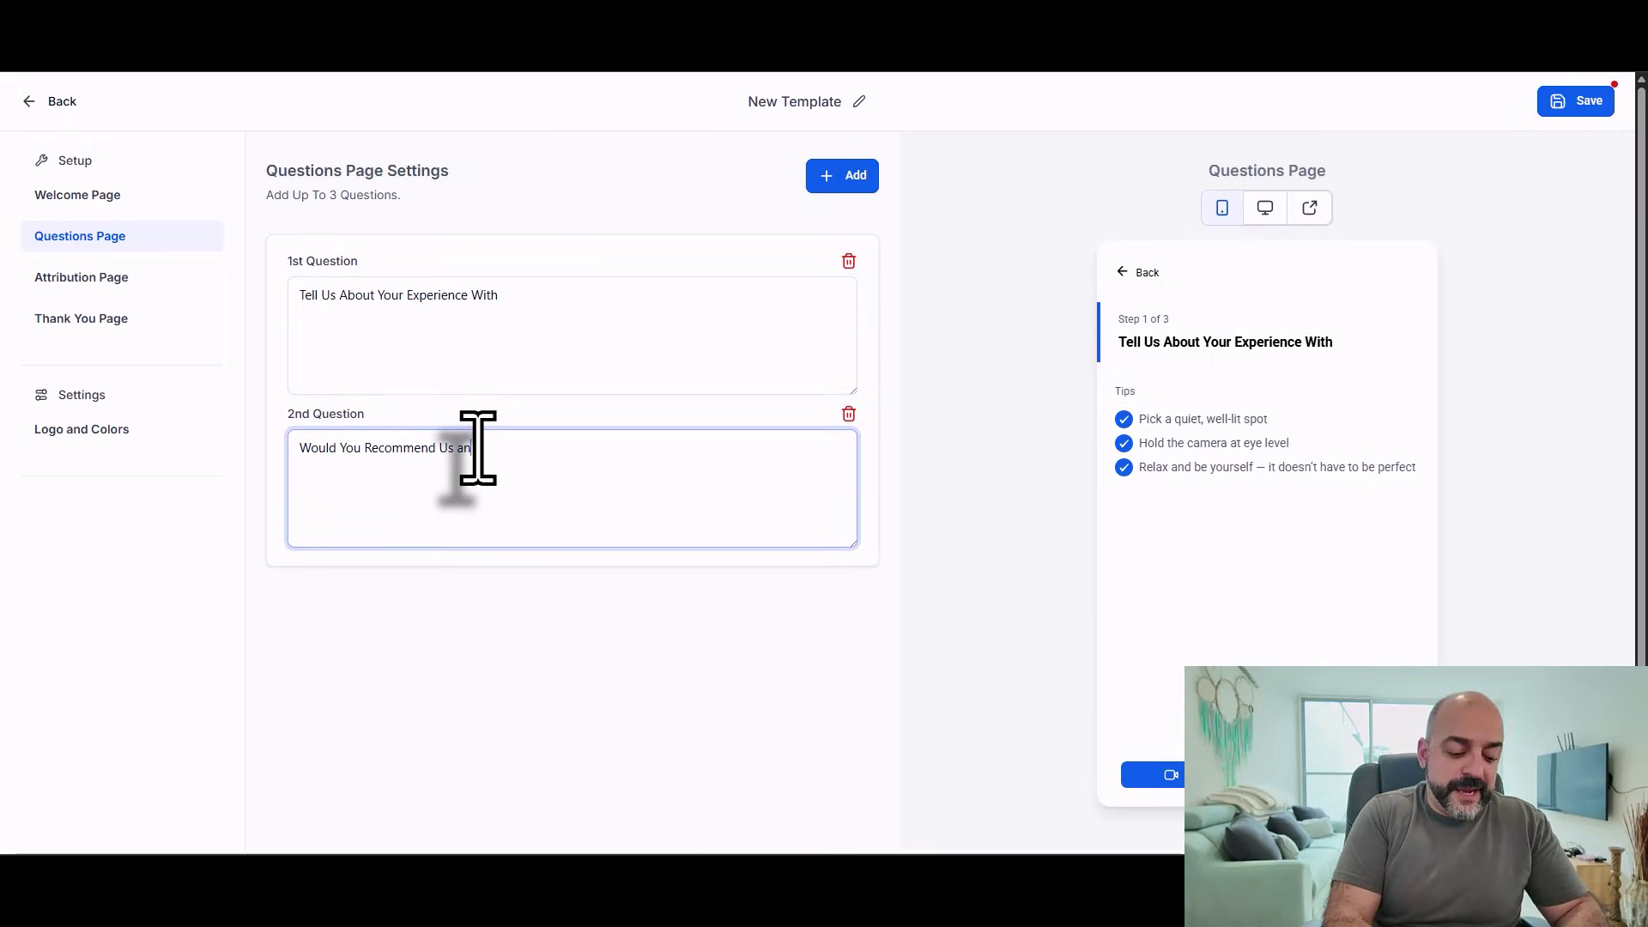
{"action": "type", "text": "d why would you re"}
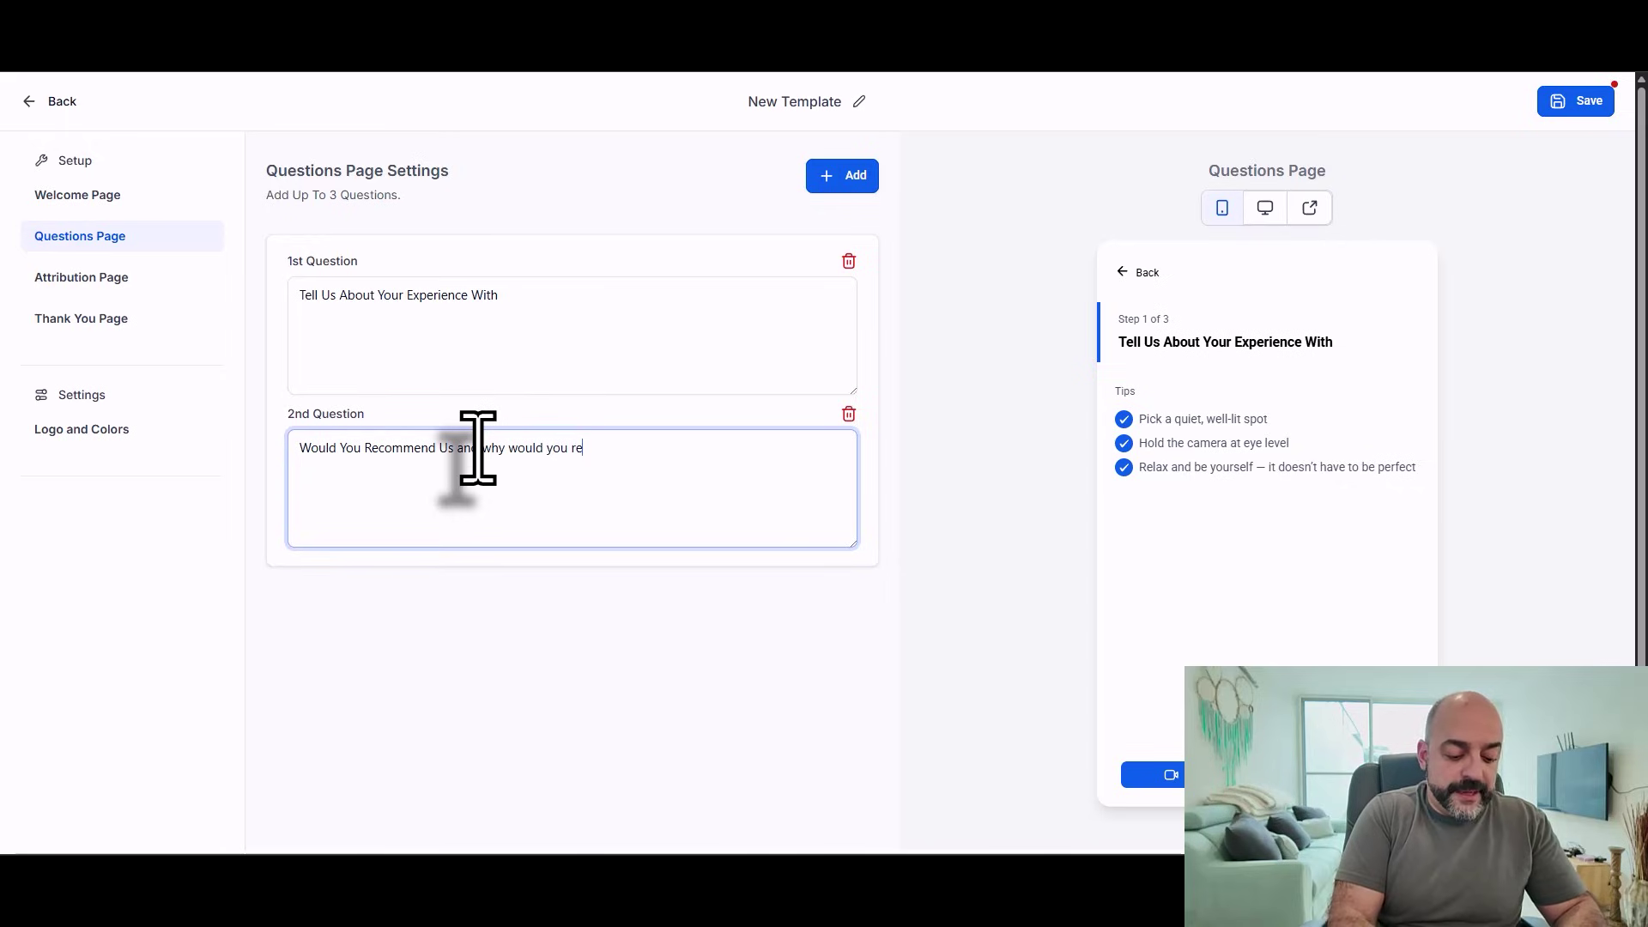
{"action": "type", "text": "commend us."}
{"action": "left_click", "coordinate": [1557, 107]}
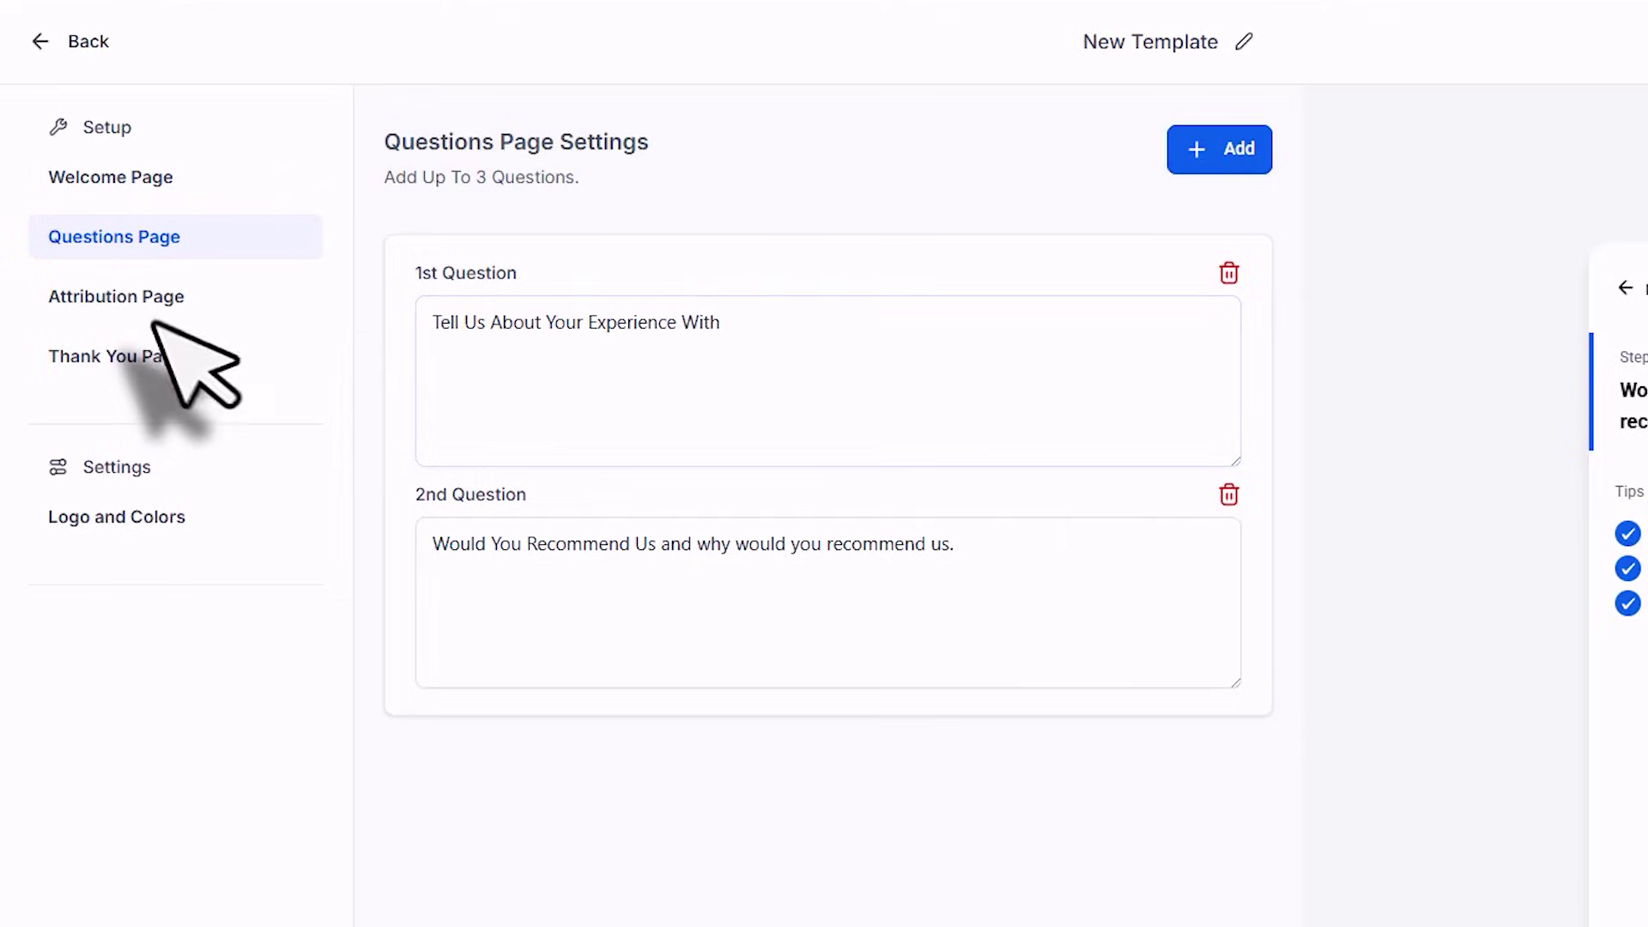
{"action": "left_click", "coordinate": [94, 275]}
{"action": "left_click", "coordinate": [129, 239]}
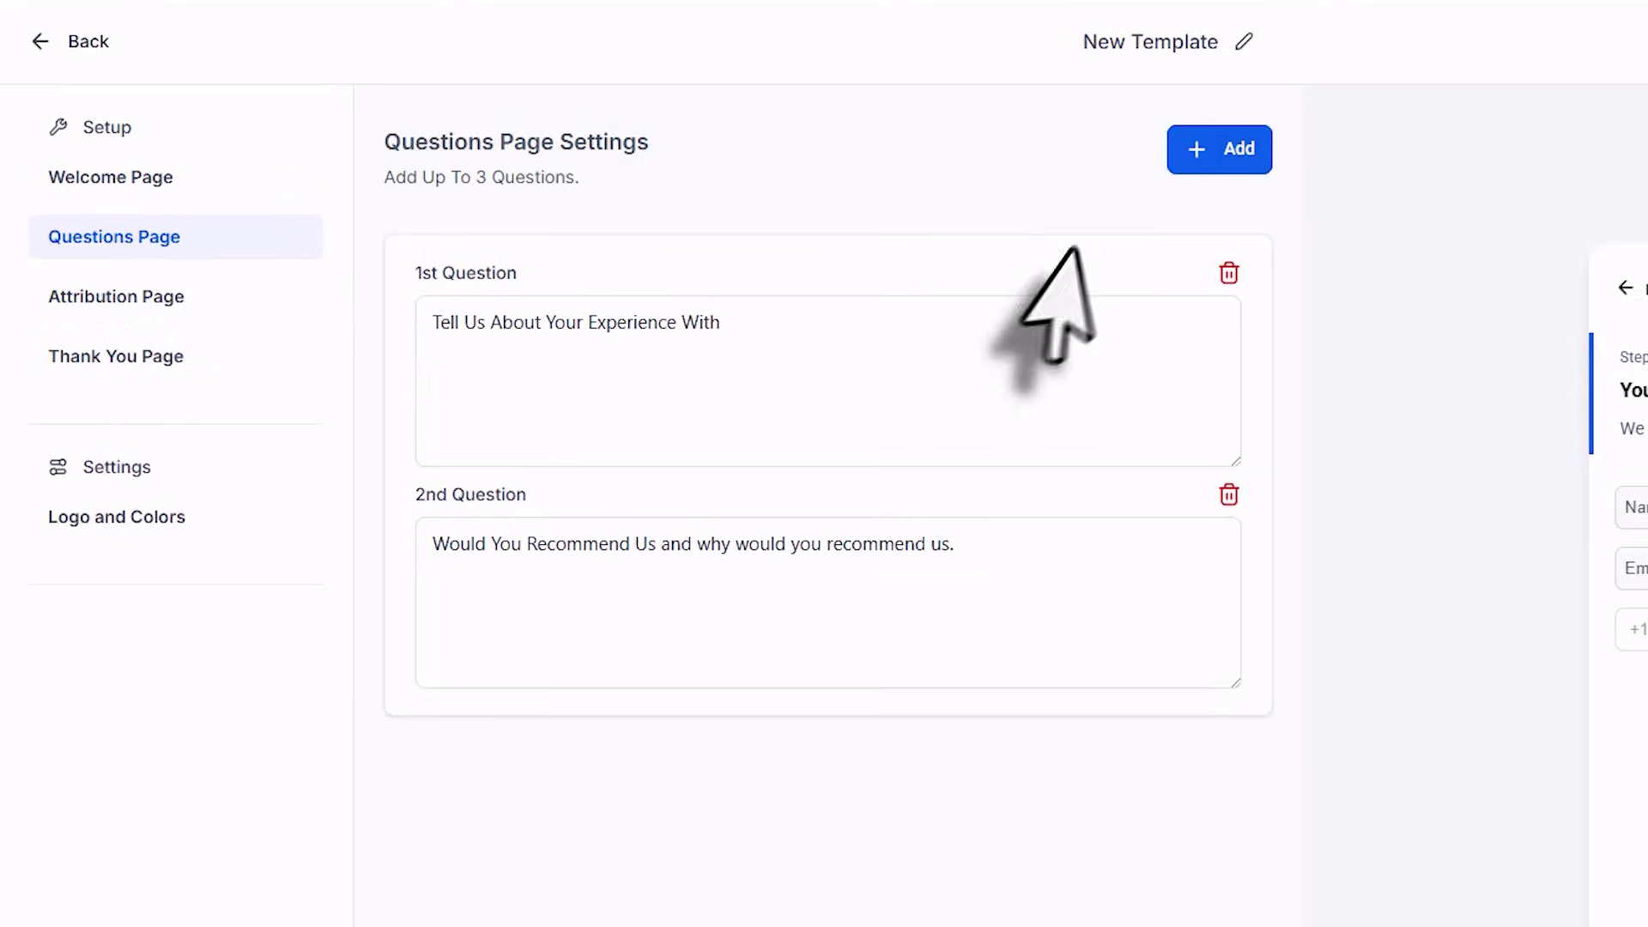
- Review the Attribution Page headline and message, then show the 'All Done!' Thank You Page settings
{"action": "left_click", "coordinate": [172, 296]}
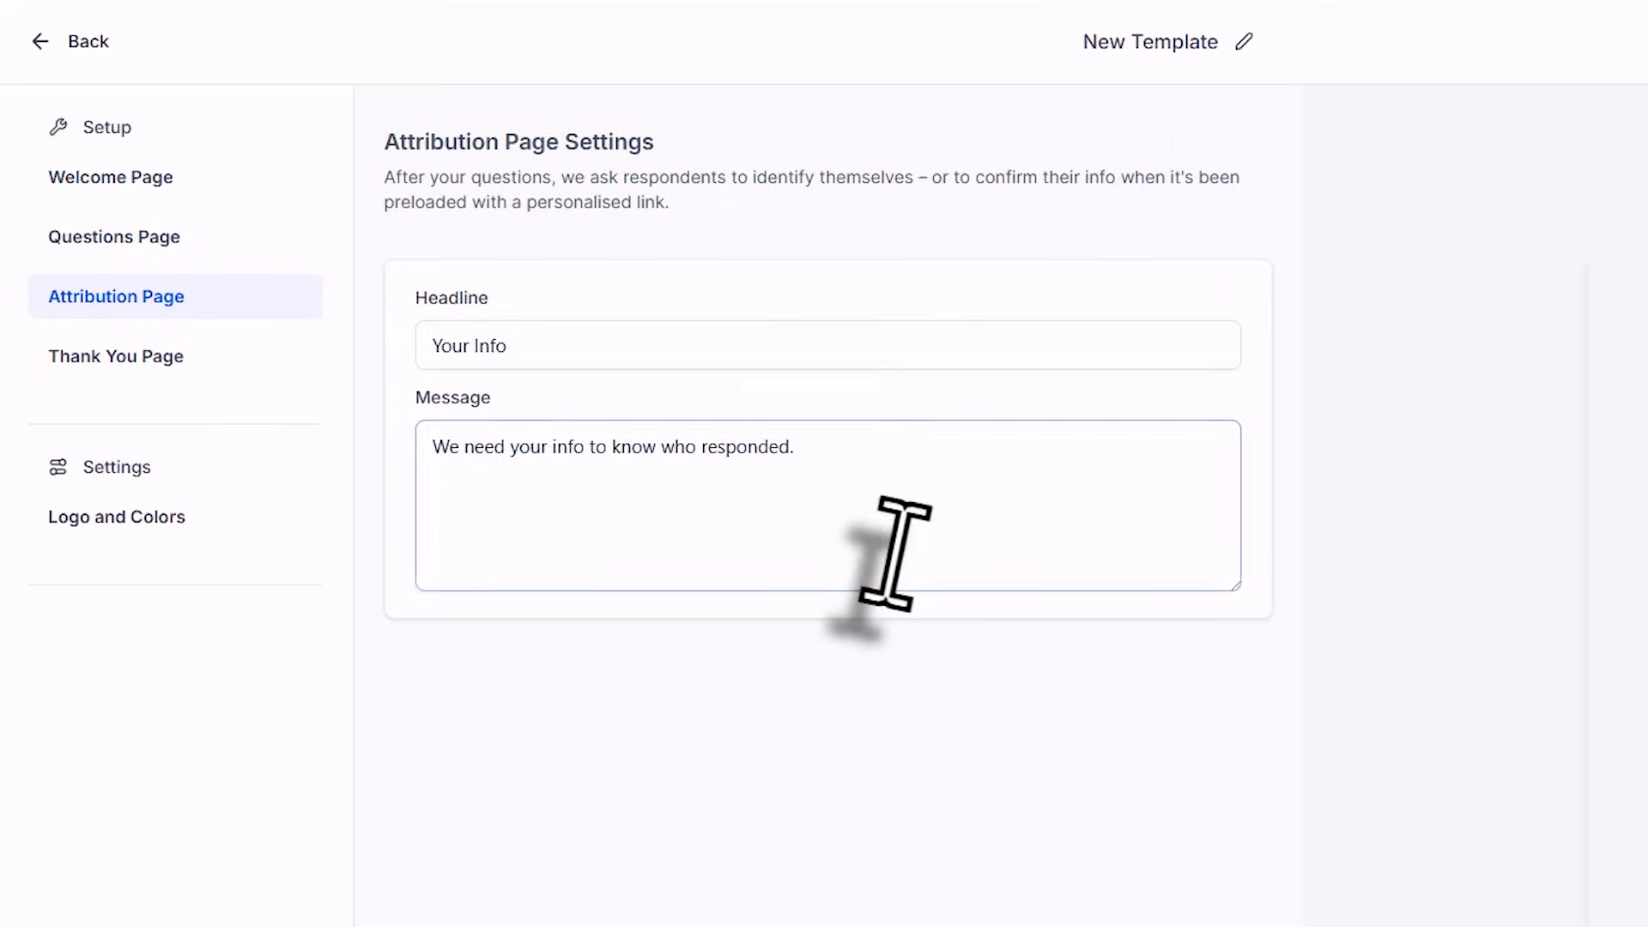
{"action": "left_click", "coordinate": [562, 348]}
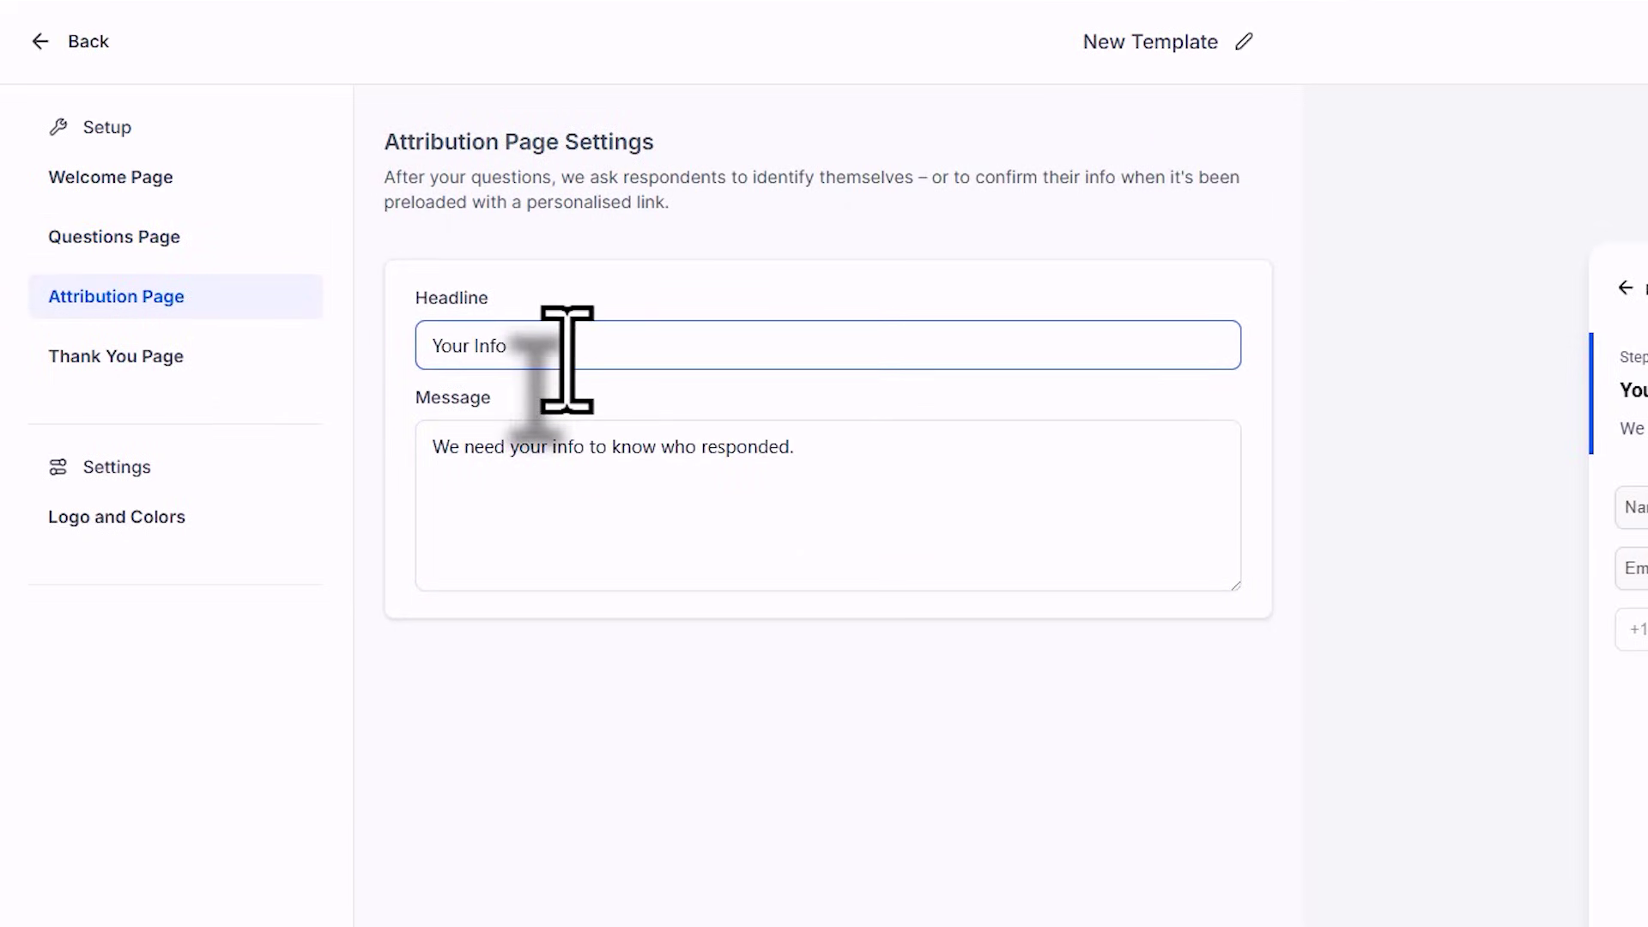
{"action": "left_click", "coordinate": [932, 459]}
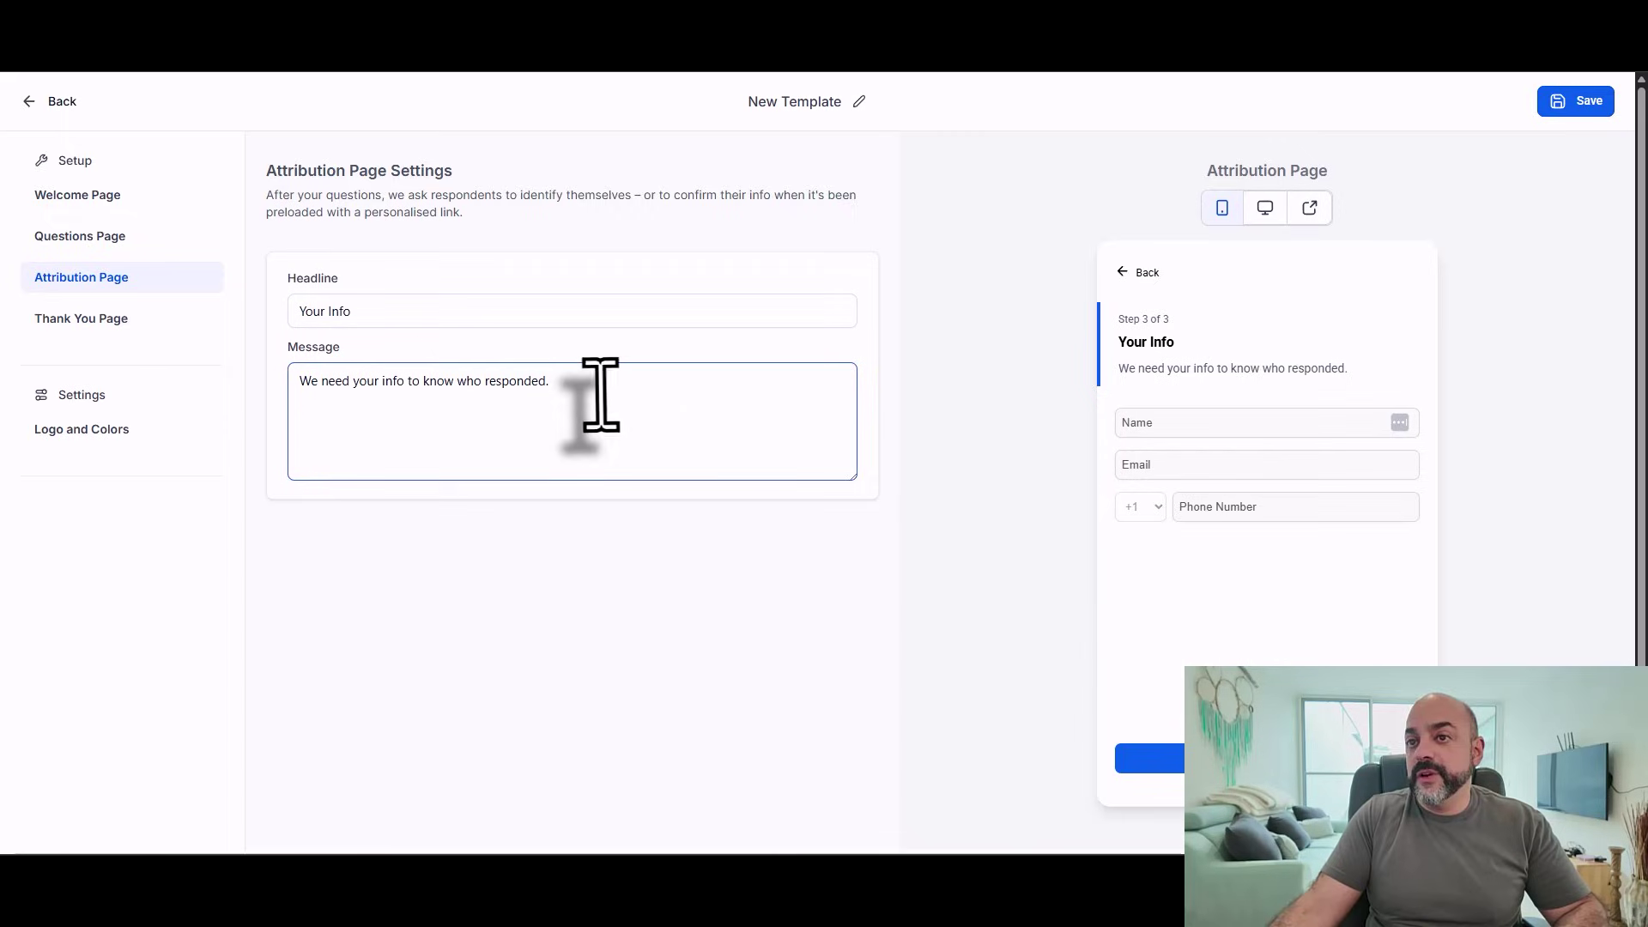
{"action": "left_click", "coordinate": [1324, 506]}
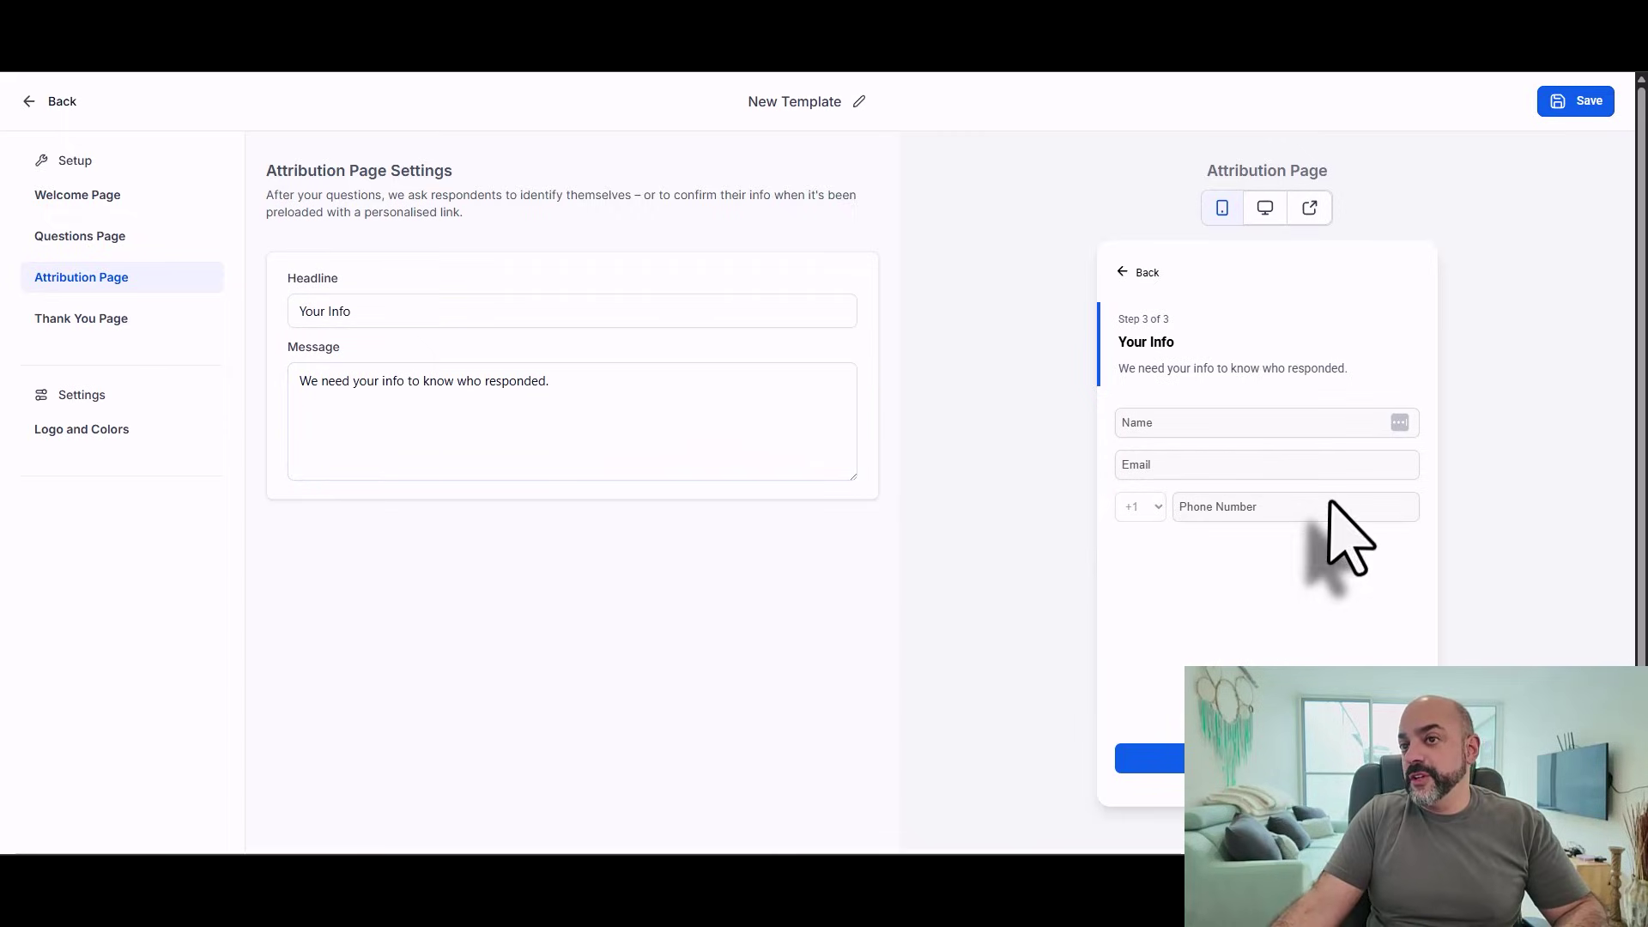
{"action": "left_click", "coordinate": [130, 321]}
- Append 'It really means the world to us… more incredible people like you.' to the thank-you message, fixing typos
{"action": "left_click", "coordinate": [434, 399]}
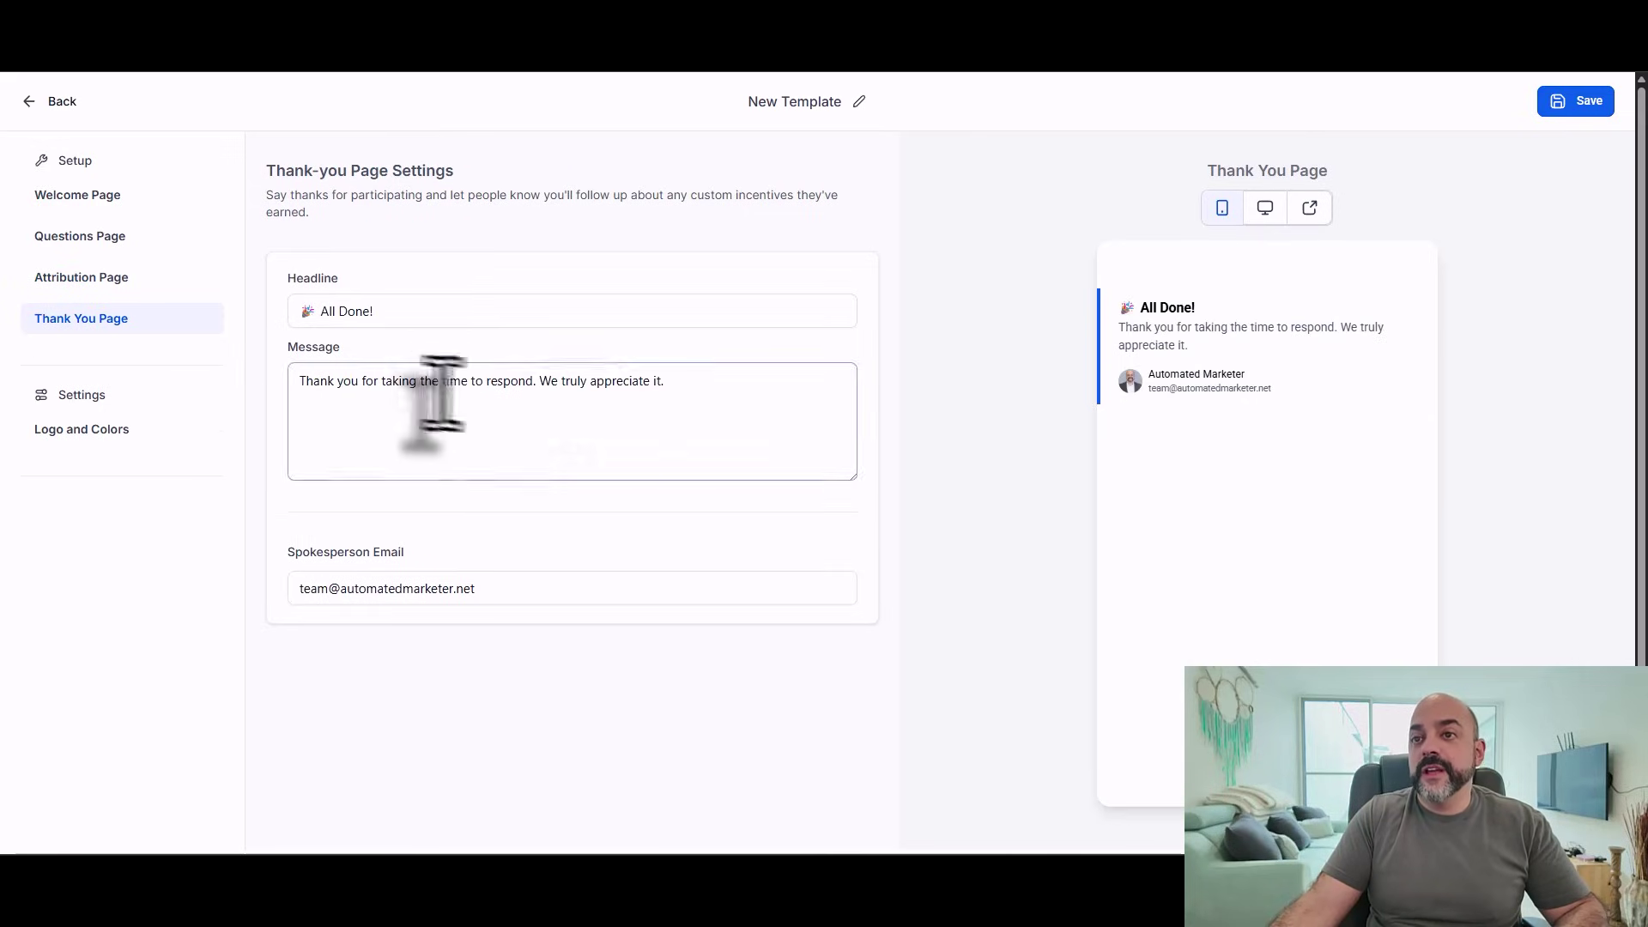
{"action": "left_click", "coordinate": [694, 381]}
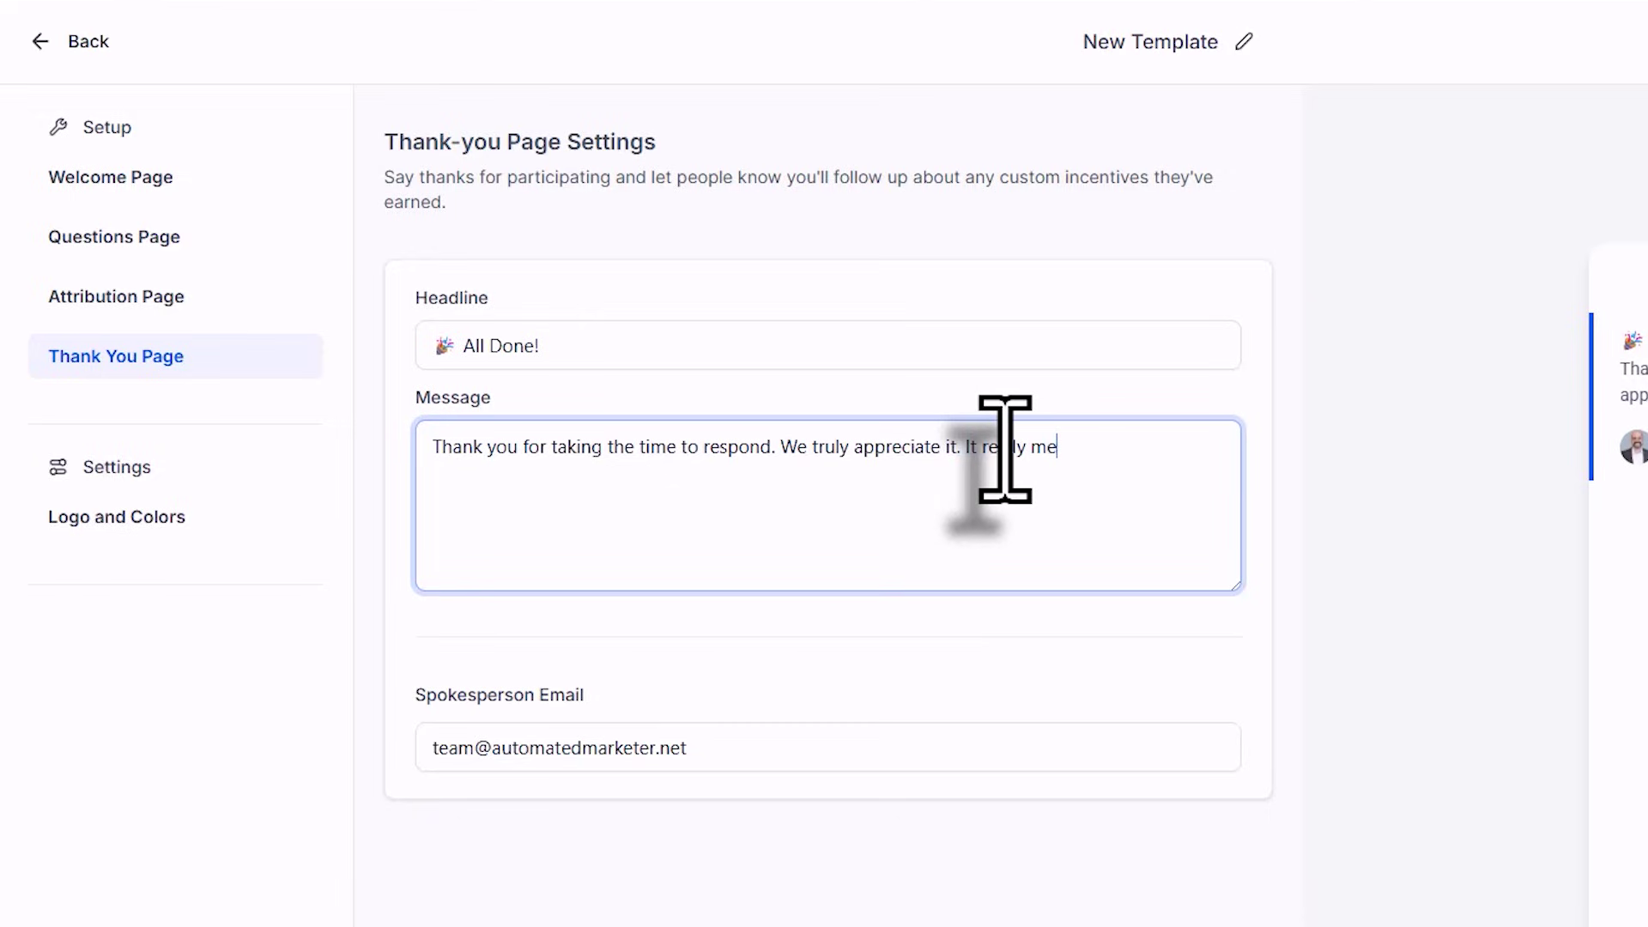
{"action": "key", "text": "BackSpace"}
{"action": "key", "text": "BackSpace"}
{"action": "type", "text": "thwe"}
{"action": "key", "text": "BackSpace"}
{"action": "key", "text": "BackSpace"}
{"action": "type", "text": "e world to us and it will help us find"}
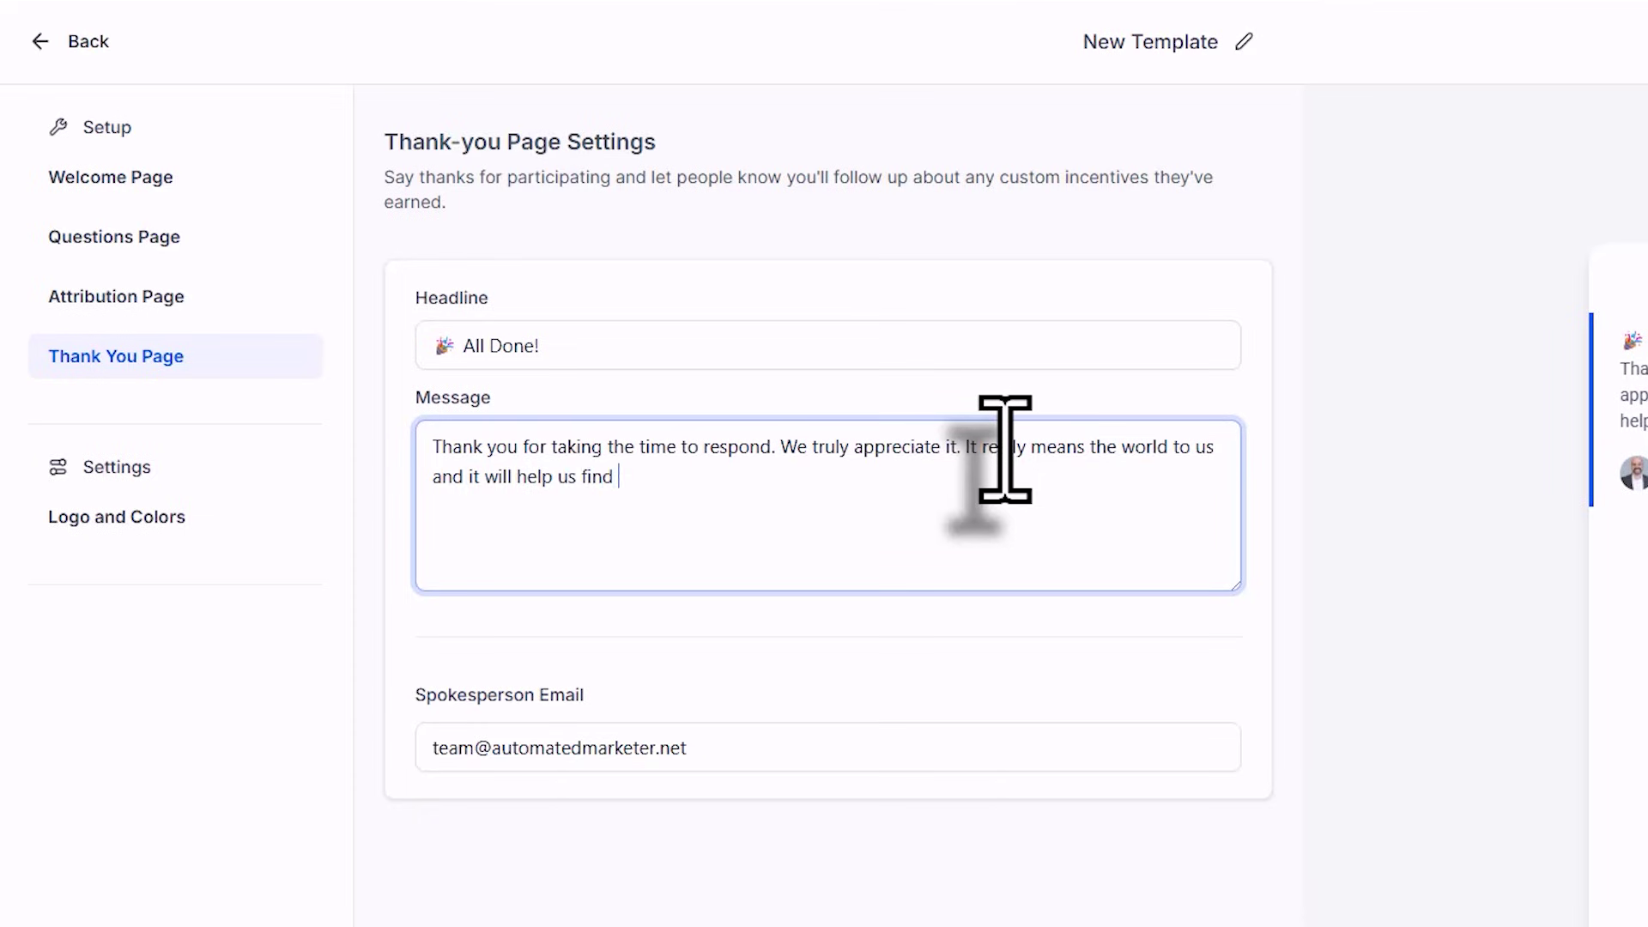
{"action": "type", "text": "ible people like you."}
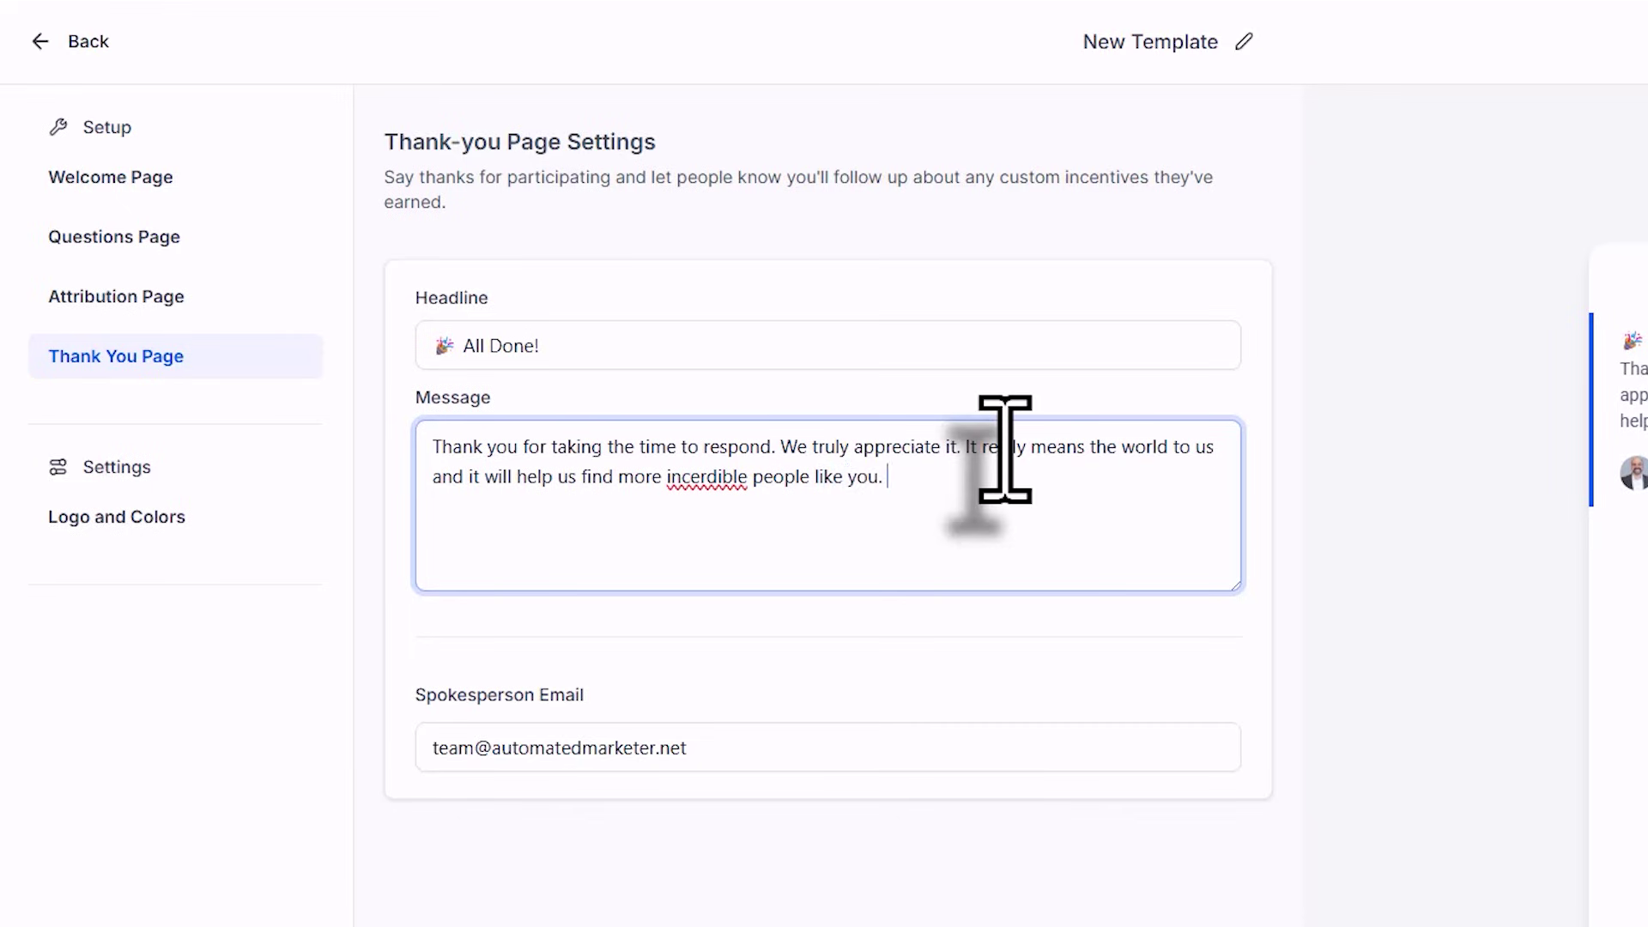
{"action": "right_click", "coordinate": [738, 478]}
{"action": "left_click", "coordinate": [809, 504]}
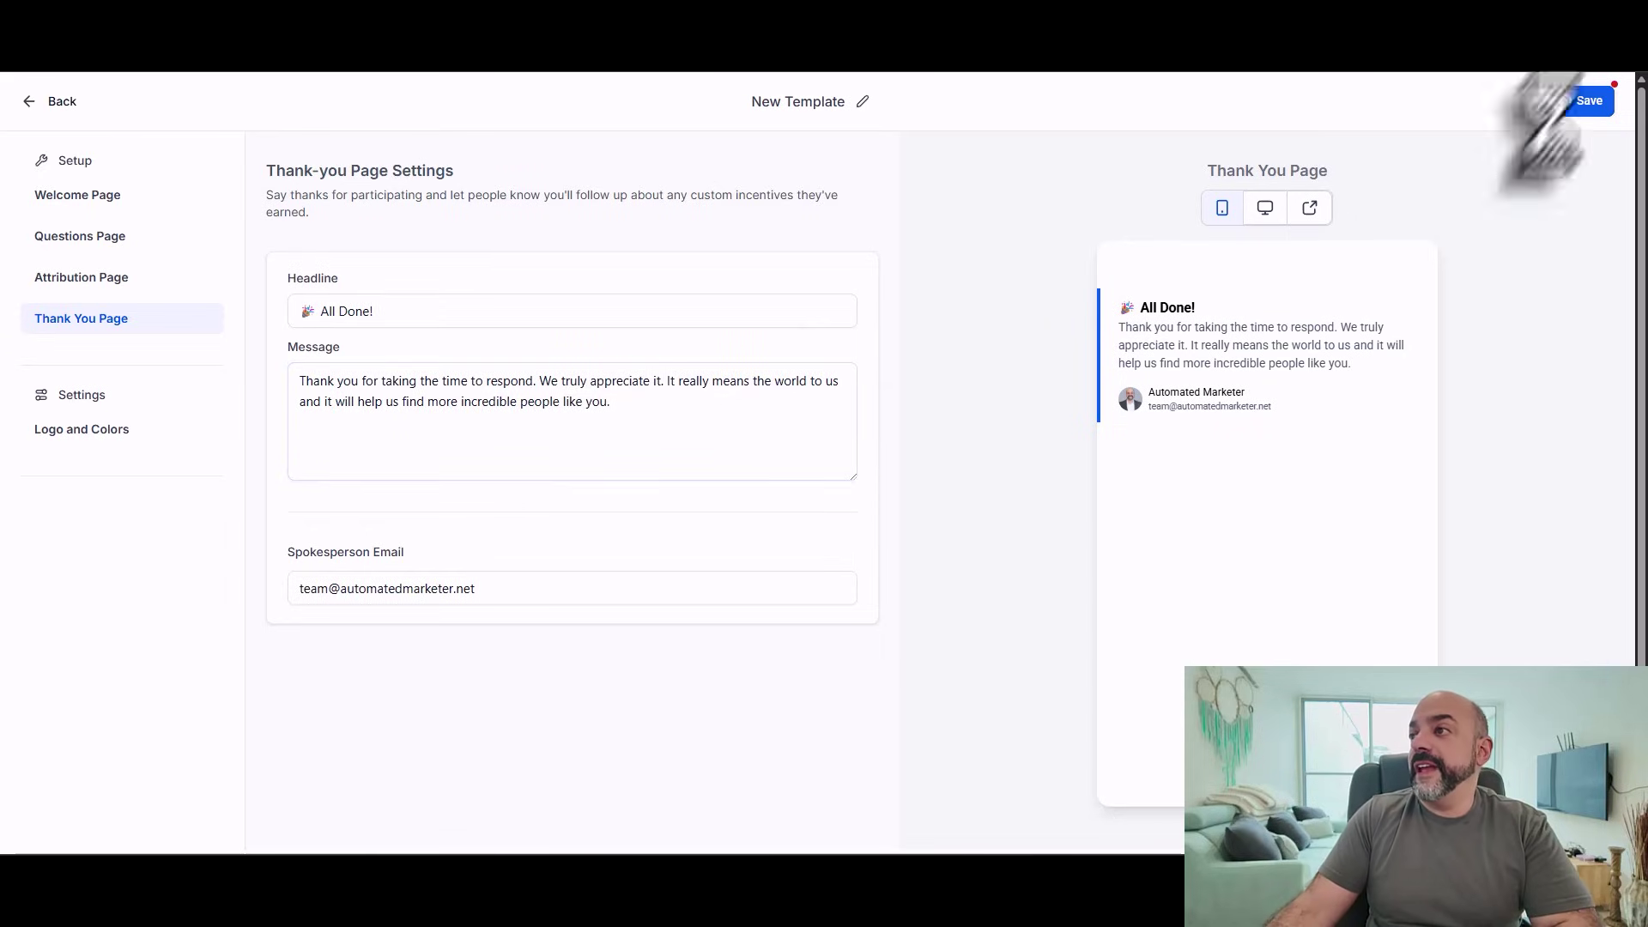
- Open the Logo and Colors settings and cancel the logo upload
{"action": "left_click", "coordinate": [112, 431]}
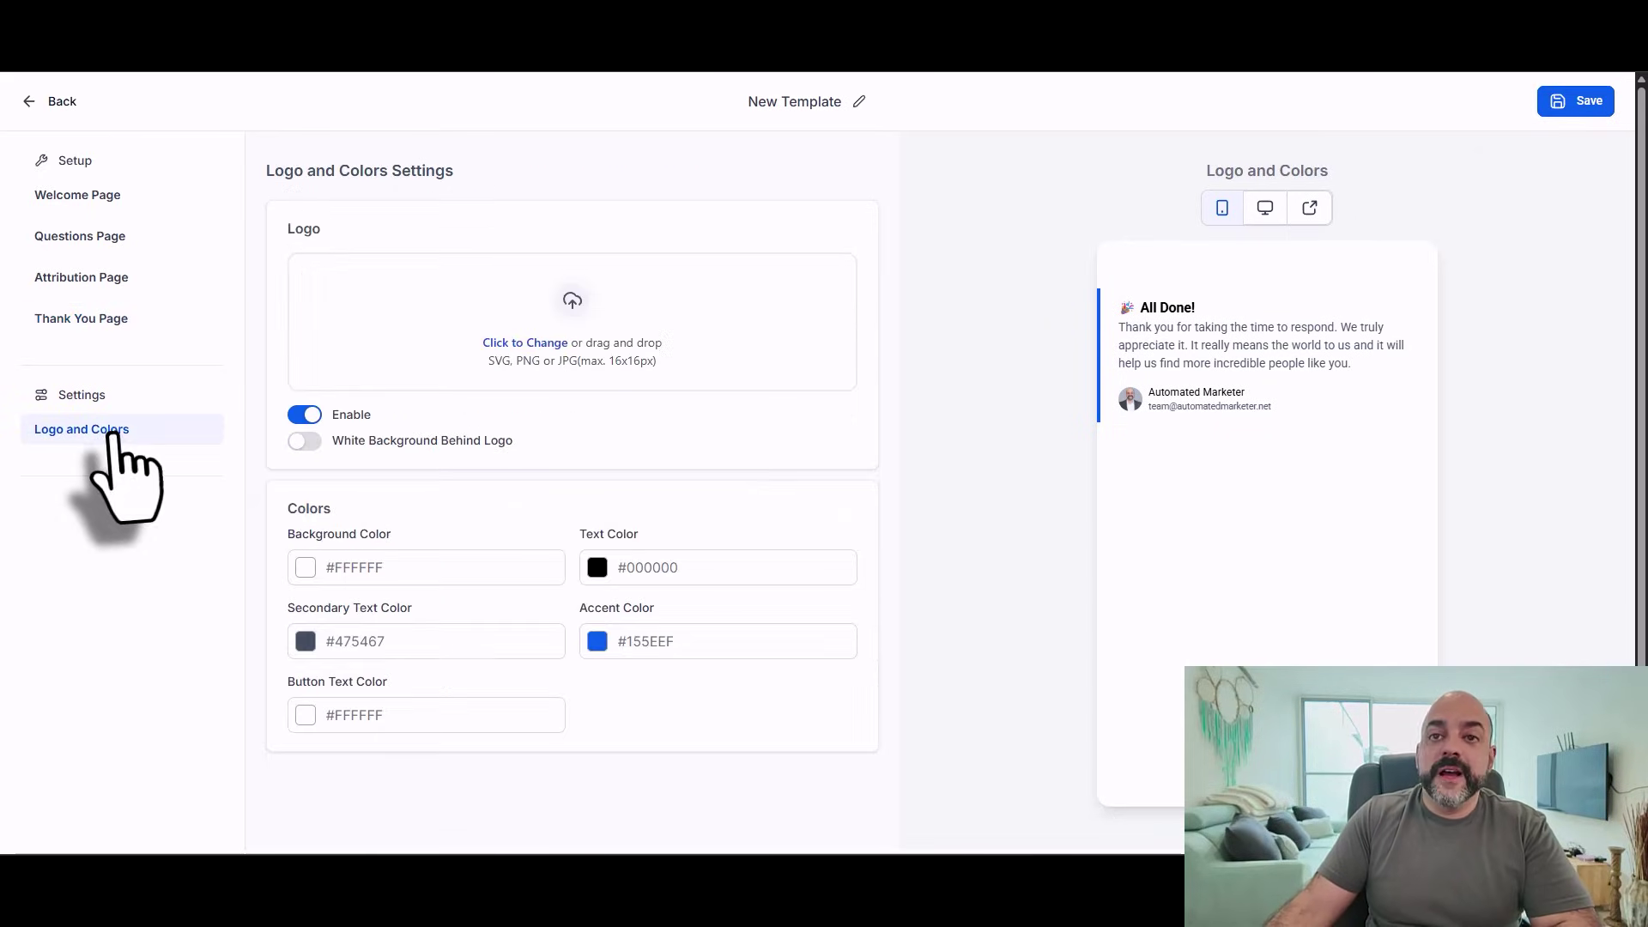
{"action": "left_click", "coordinate": [572, 326]}
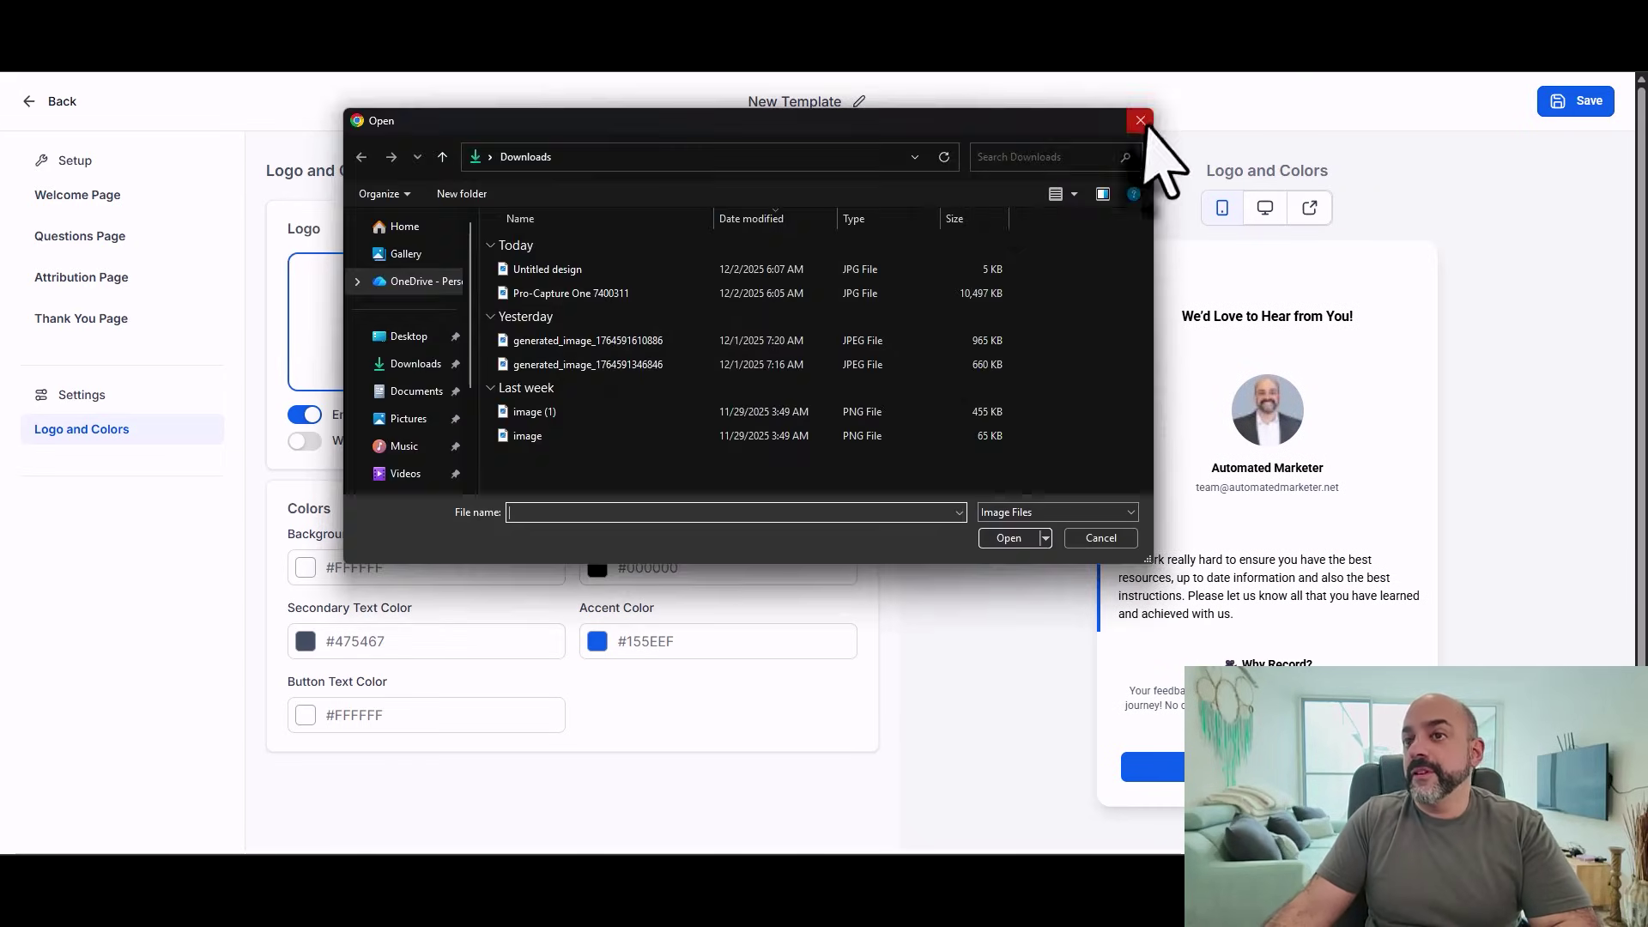
{"action": "left_click", "coordinate": [1140, 120]}
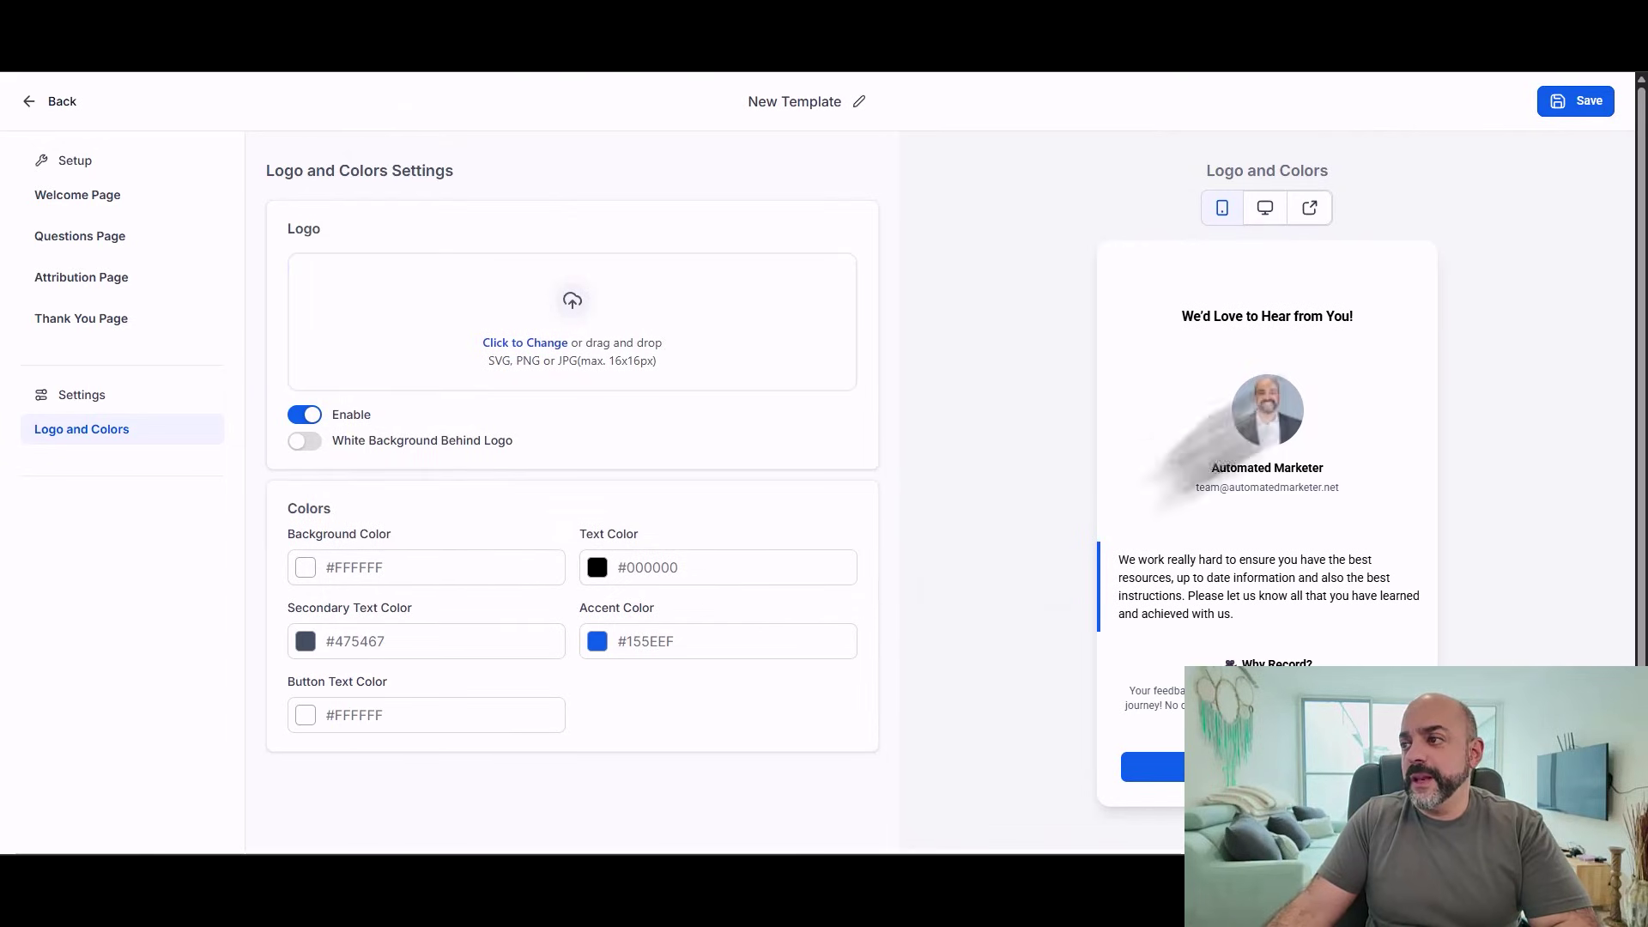
- Set the accent colour to red #EF1524FF and save the collector template
{"action": "left_click", "coordinate": [598, 645]}
{"action": "left_click_drag", "start_coordinate": [627, 567], "coordinate": [721, 600]}
{"action": "left_click", "coordinate": [772, 640]}
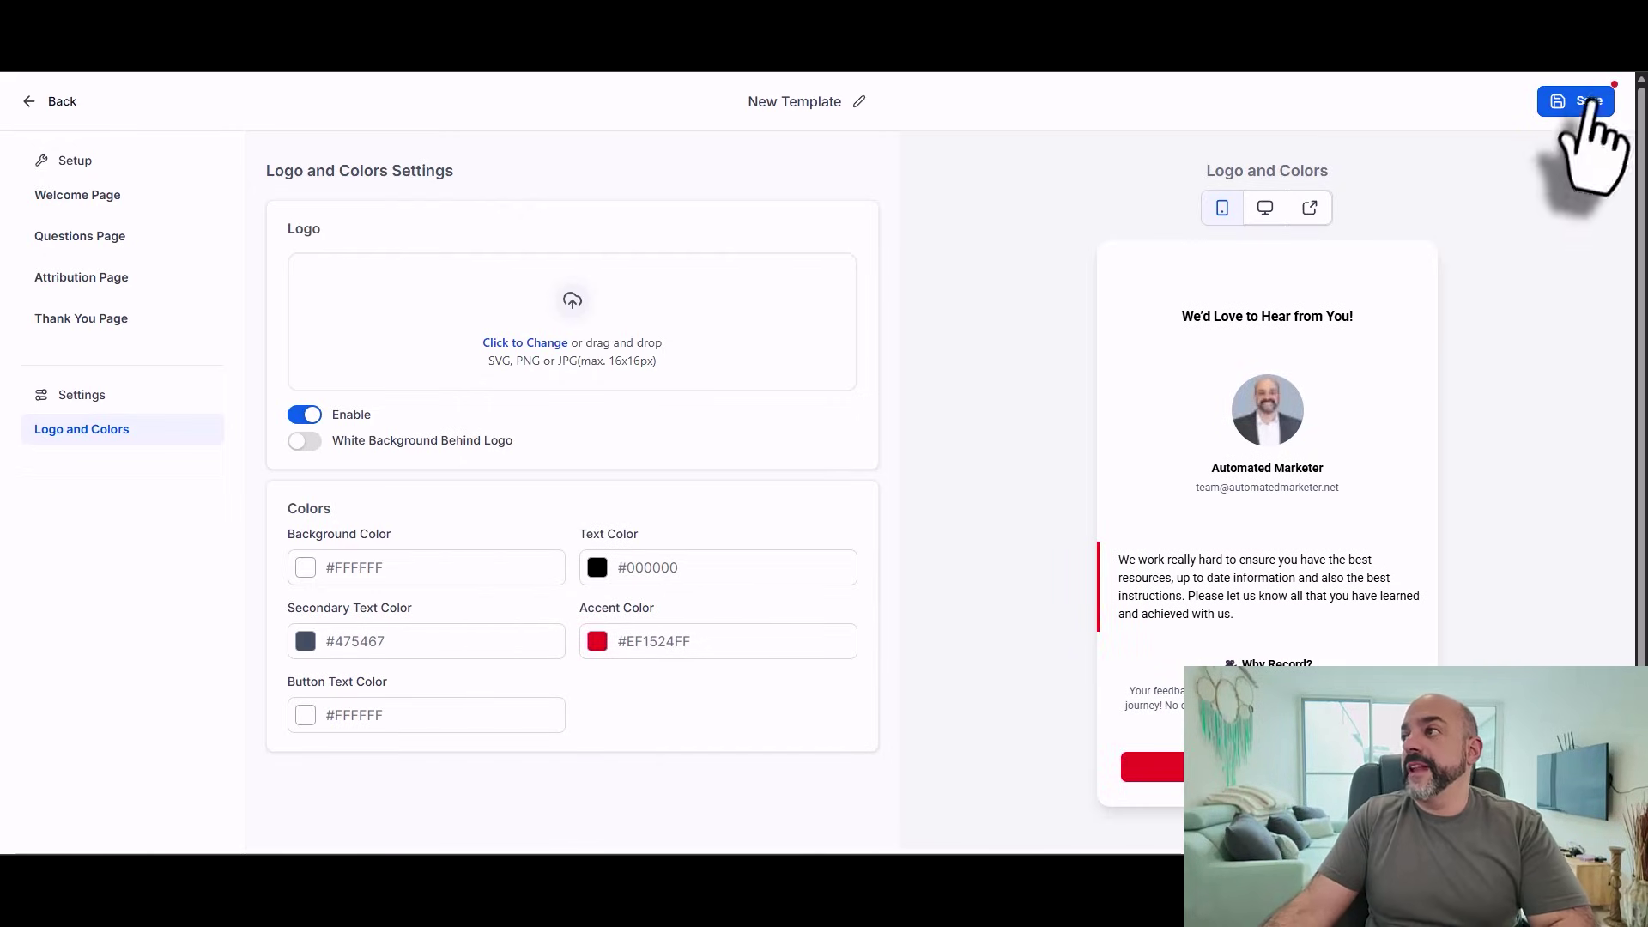
{"action": "left_click", "coordinate": [1589, 101]}
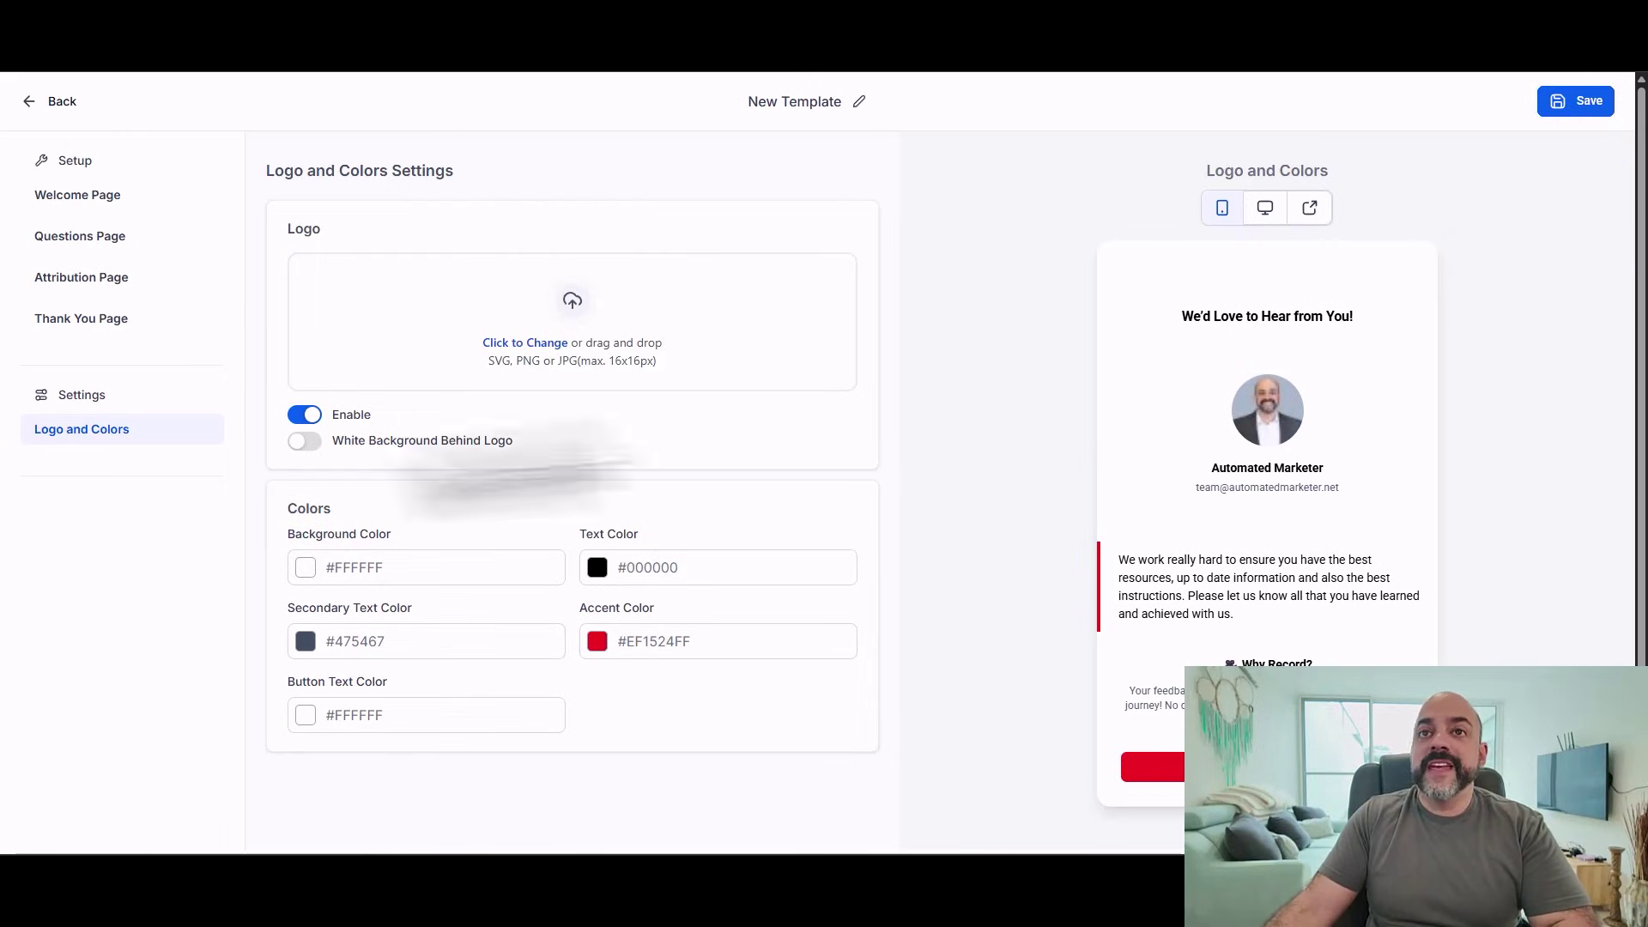
{"action": "left_click", "coordinate": [52, 101]}
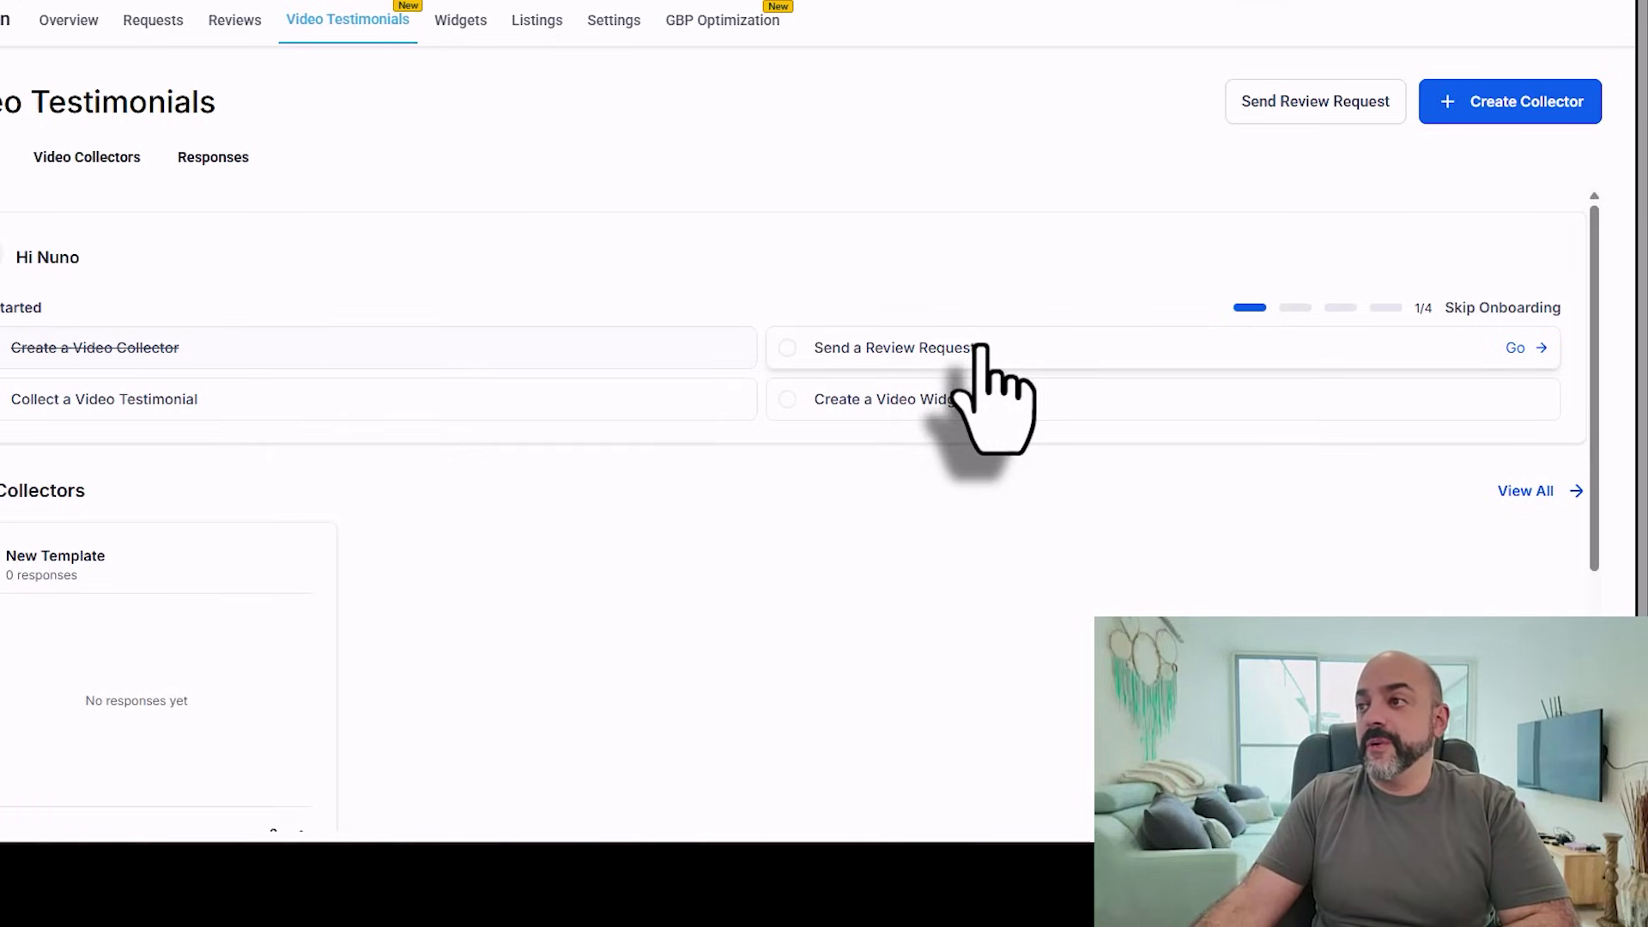
- Send the chosen contact a review request by SMS using the Default Settings template
{"action": "left_click", "coordinate": [979, 347]}
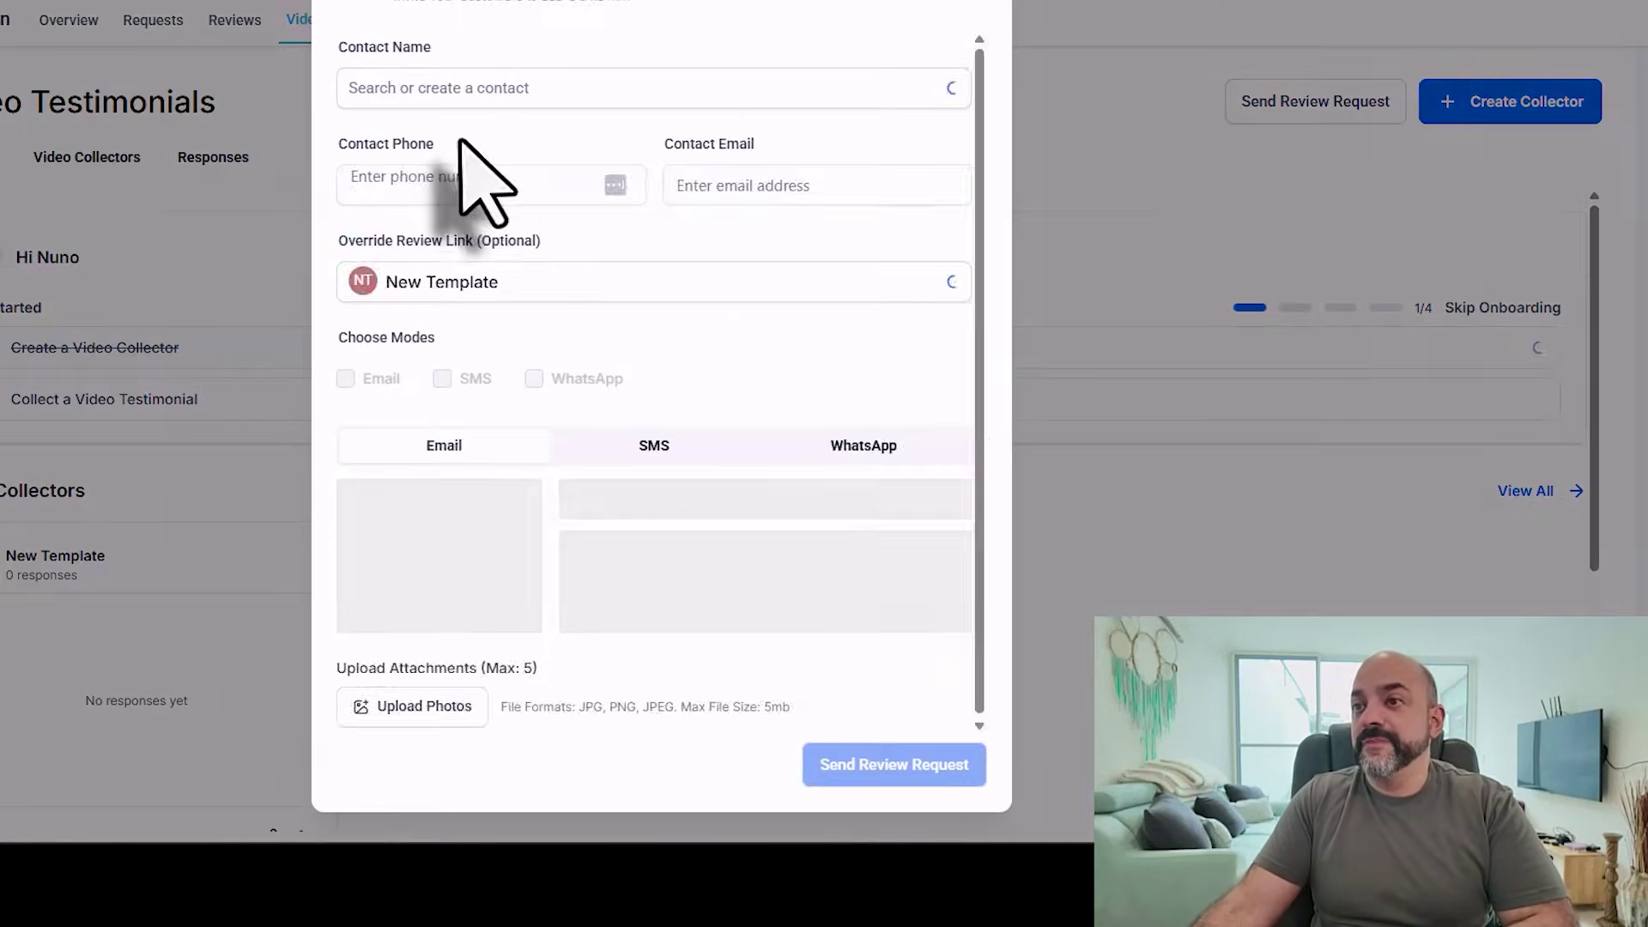
{"action": "left_click", "coordinate": [687, 91]}
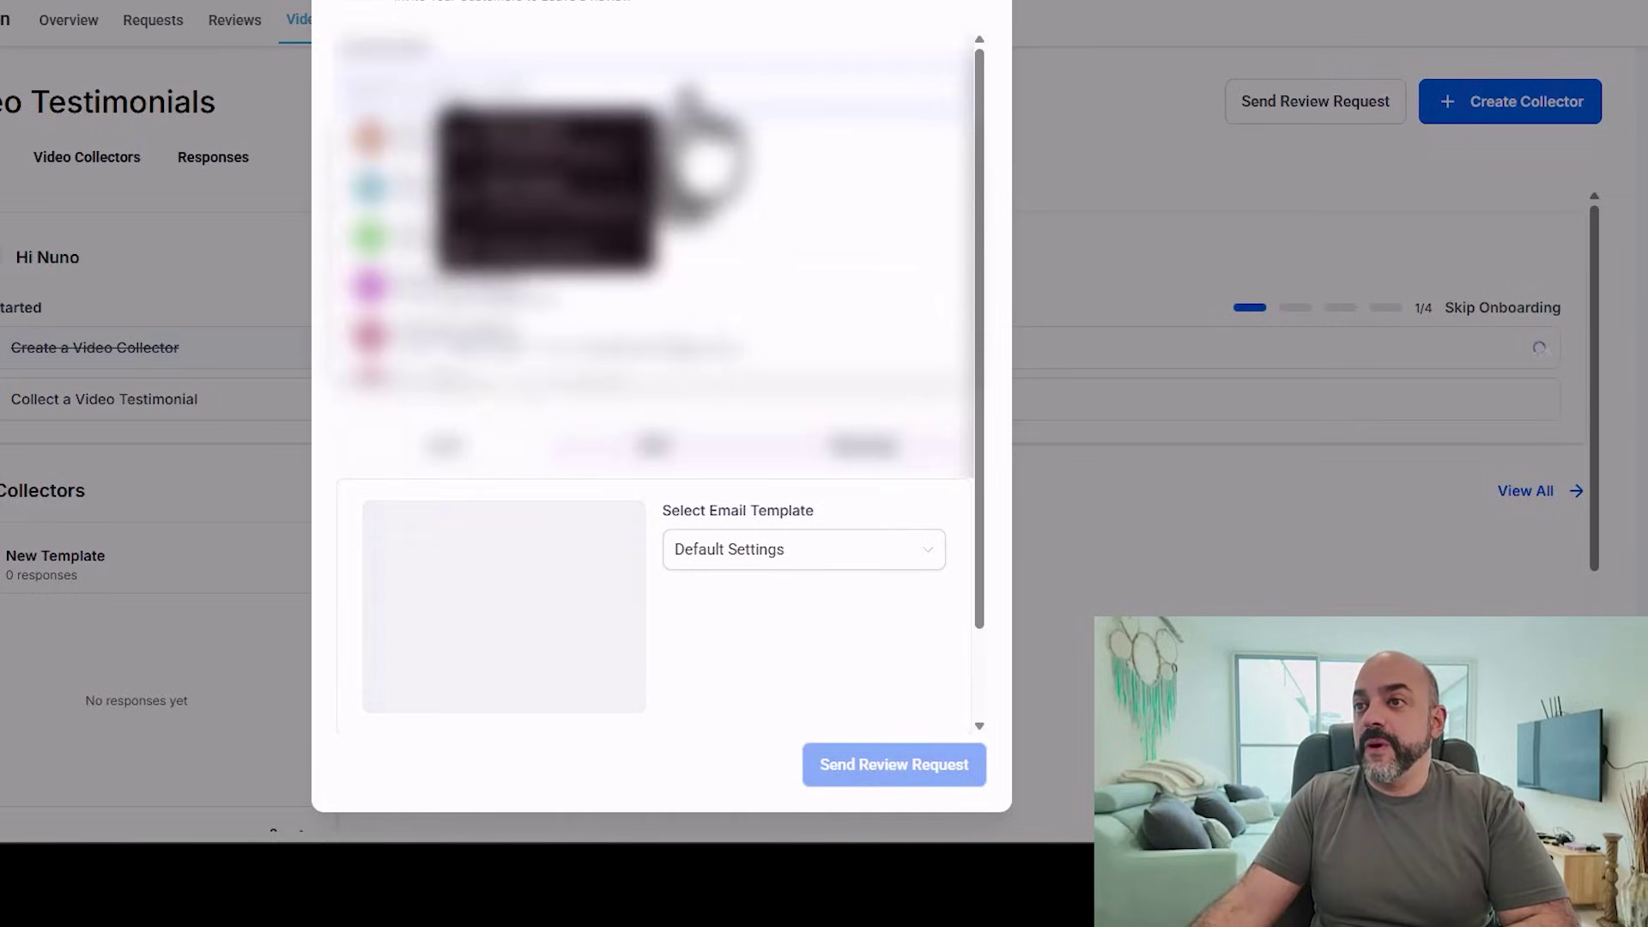
{"action": "left_click", "coordinate": [697, 111]}
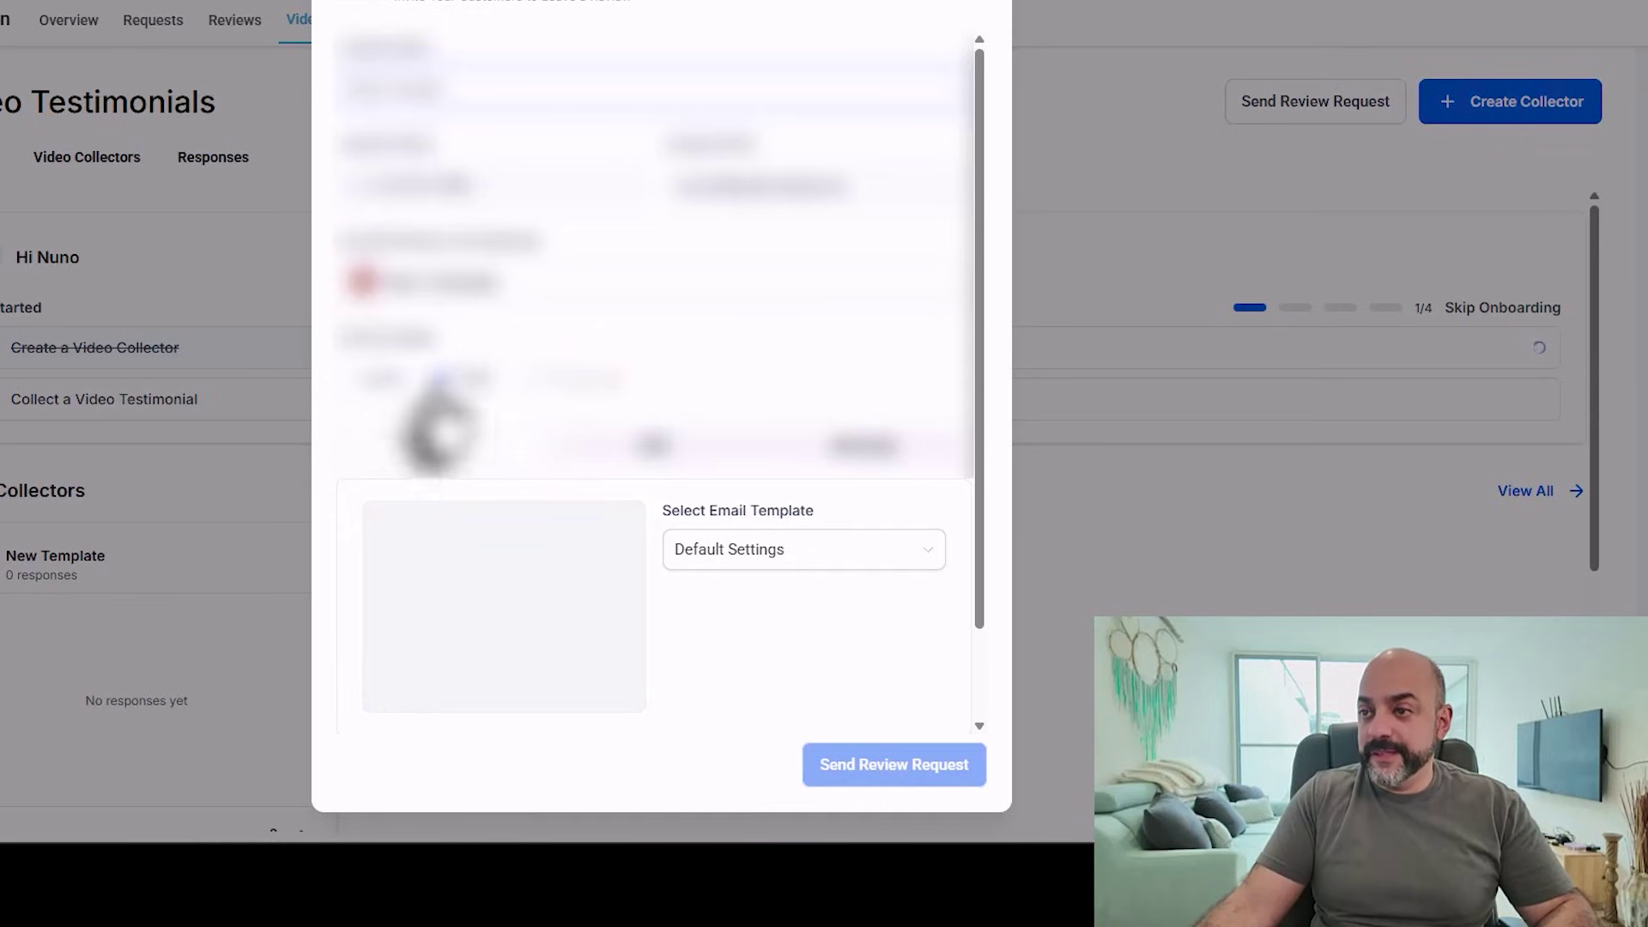
{"action": "left_click", "coordinate": [461, 379]}
{"action": "left_click", "coordinate": [892, 551]}
{"action": "left_click", "coordinate": [897, 494]}
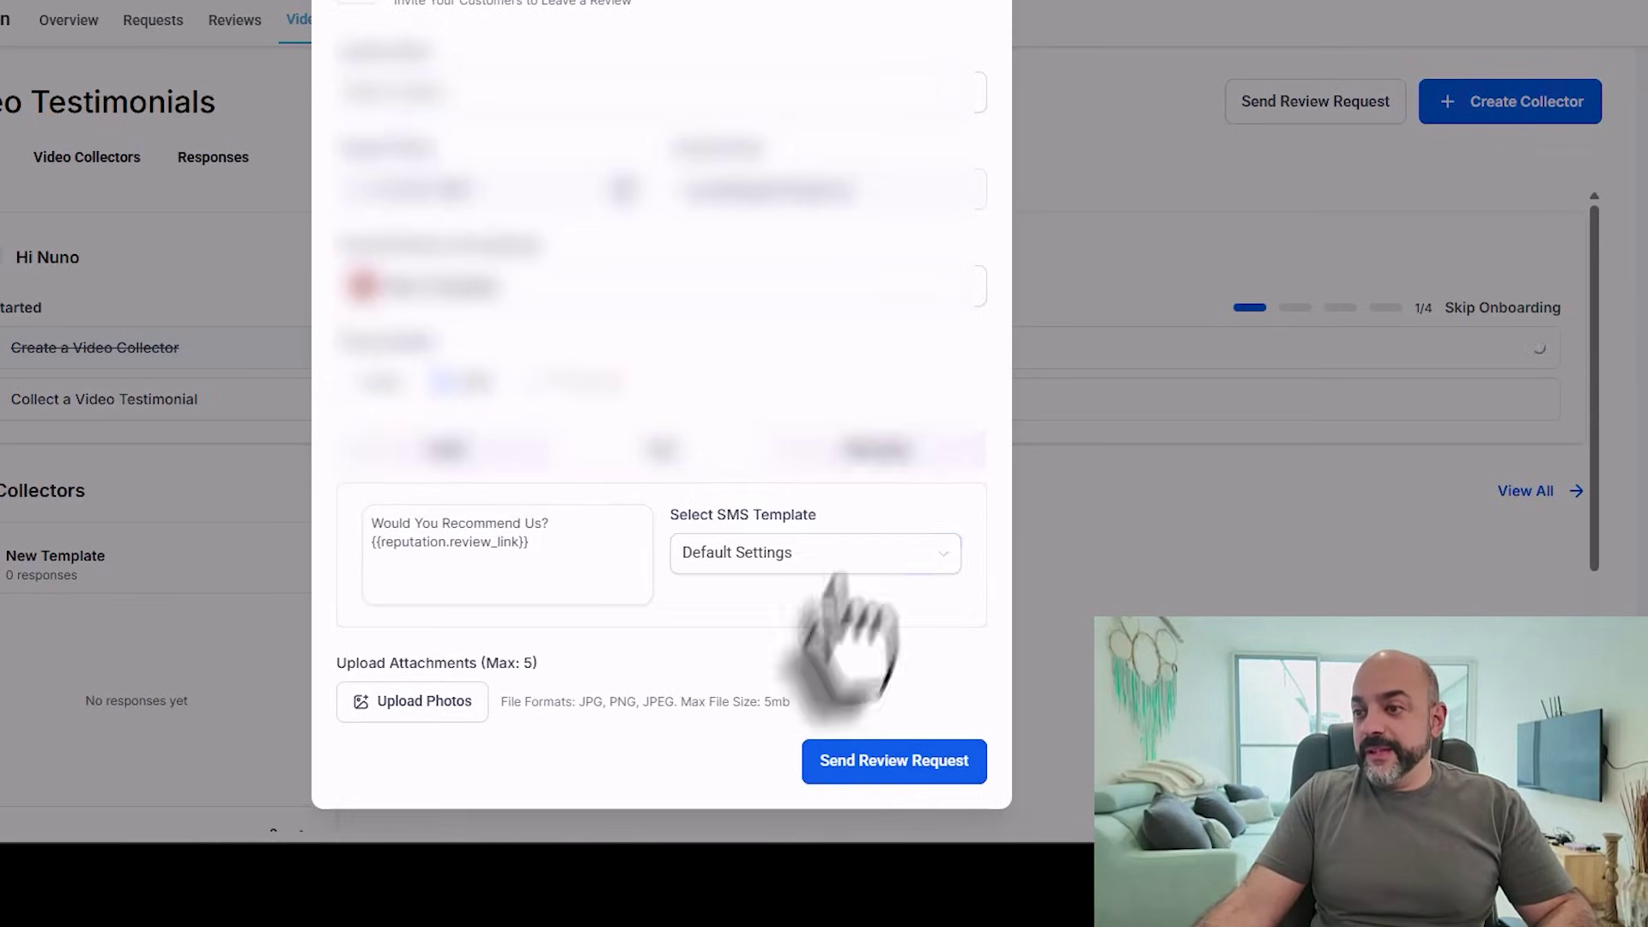
{"action": "left_click", "coordinate": [897, 768]}
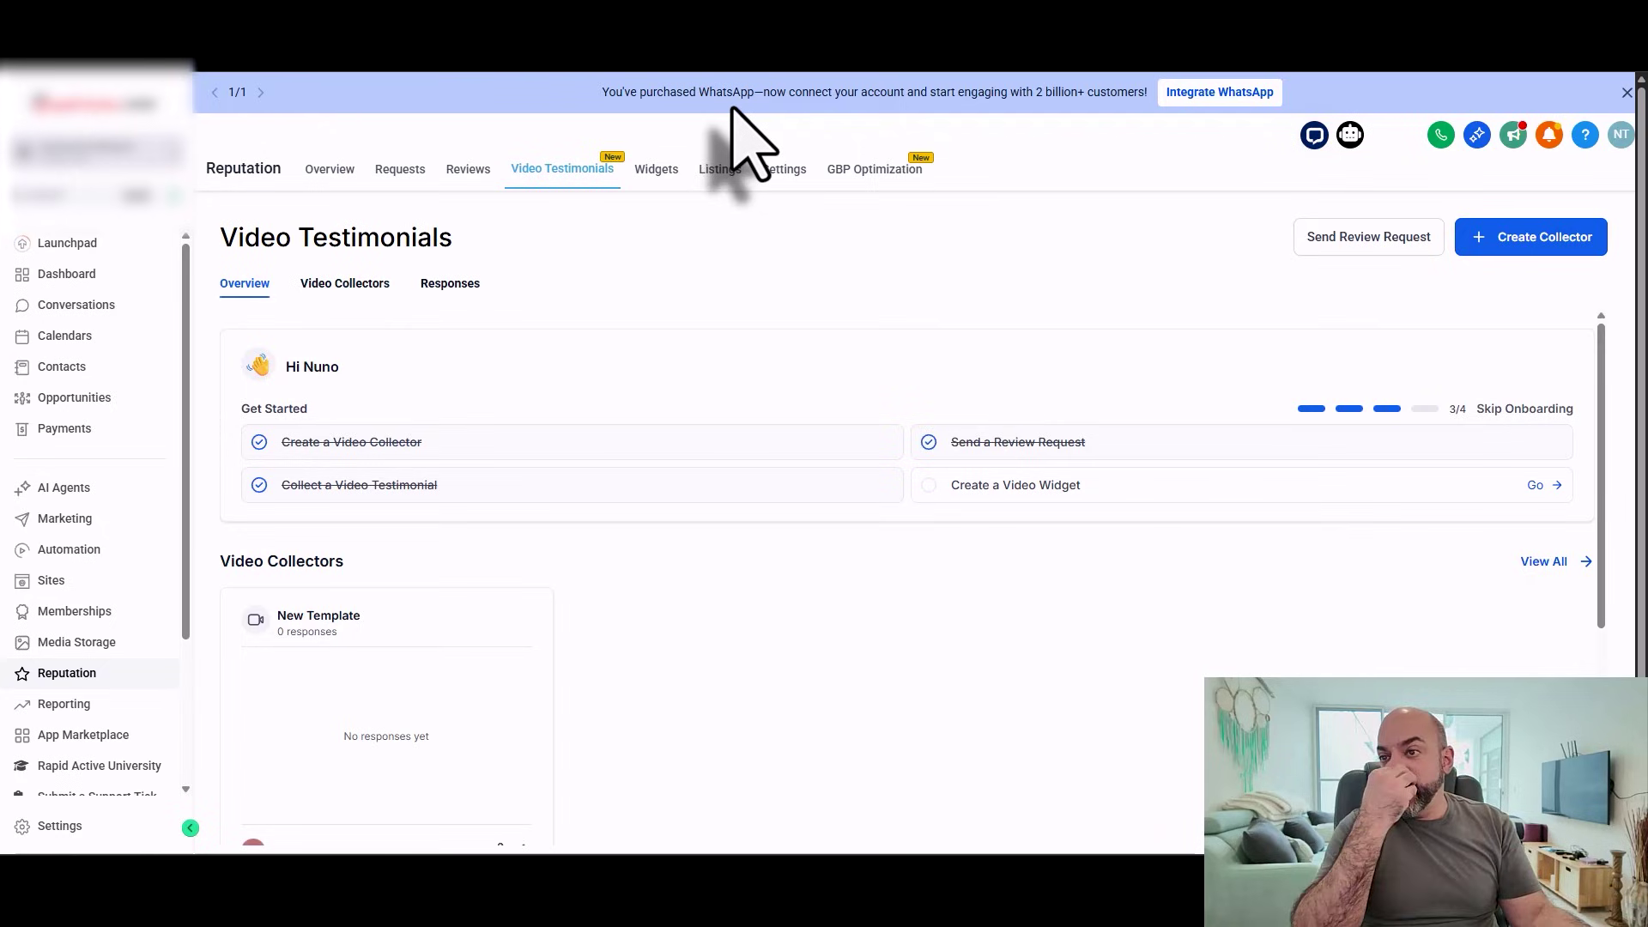
- Start a new video testimonial widget and choose the Grid widget type
{"action": "scroll", "coordinate": [481, 497], "scroll_direction": "down", "scroll_amount": 4}
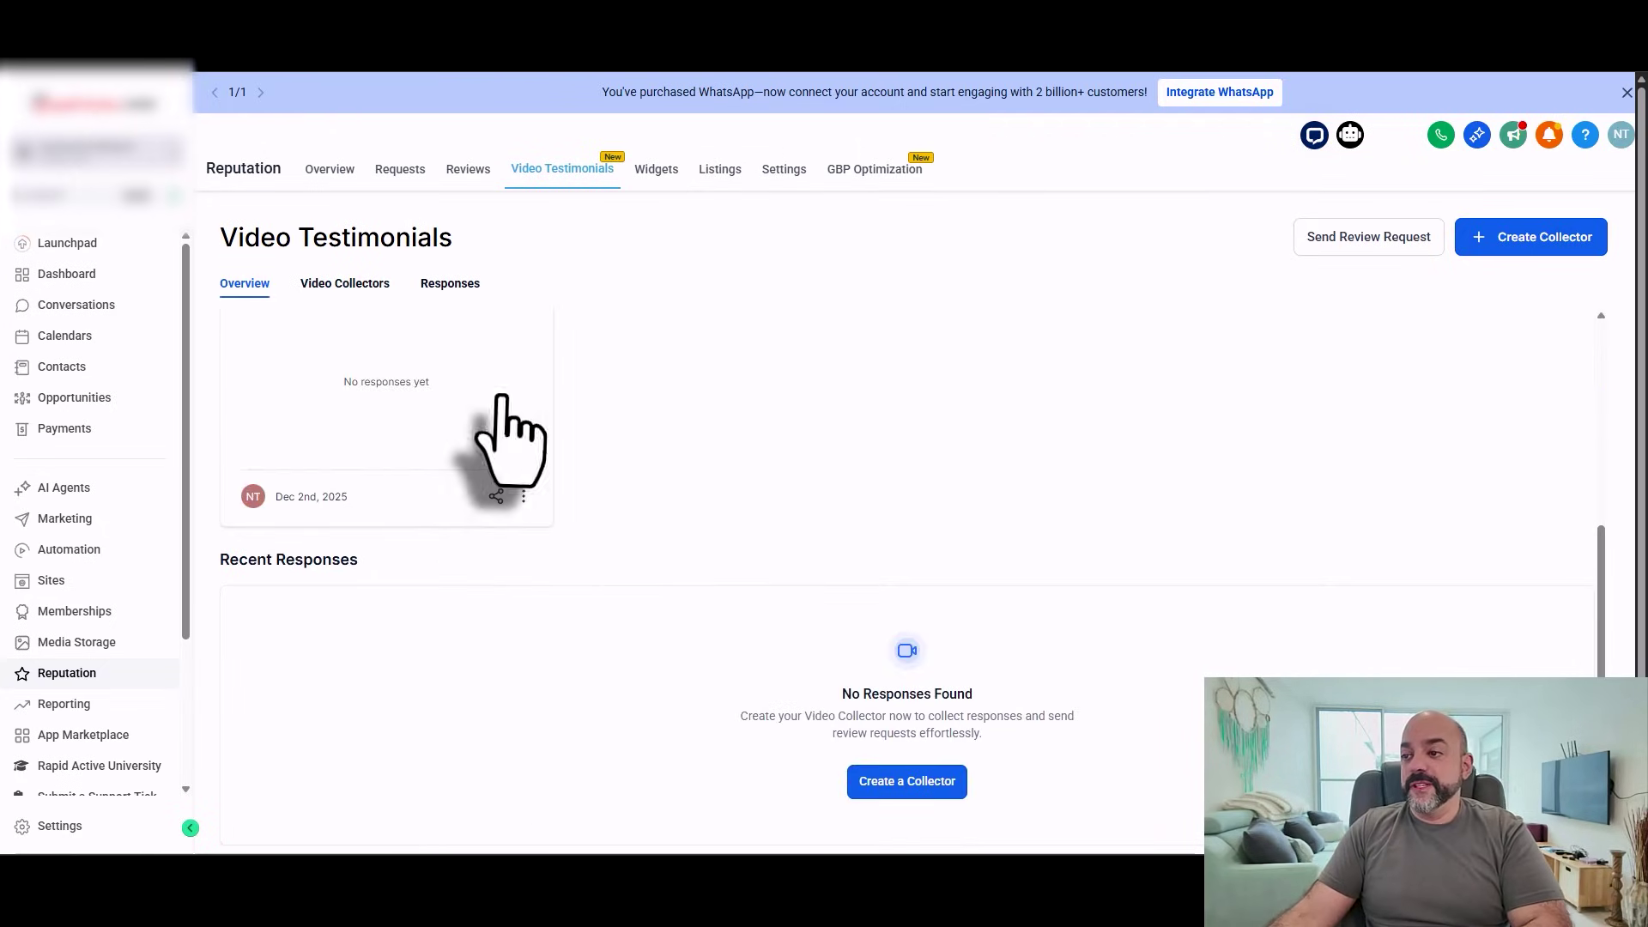
{"action": "scroll", "coordinate": [600, 441], "scroll_direction": "up", "scroll_amount": 4}
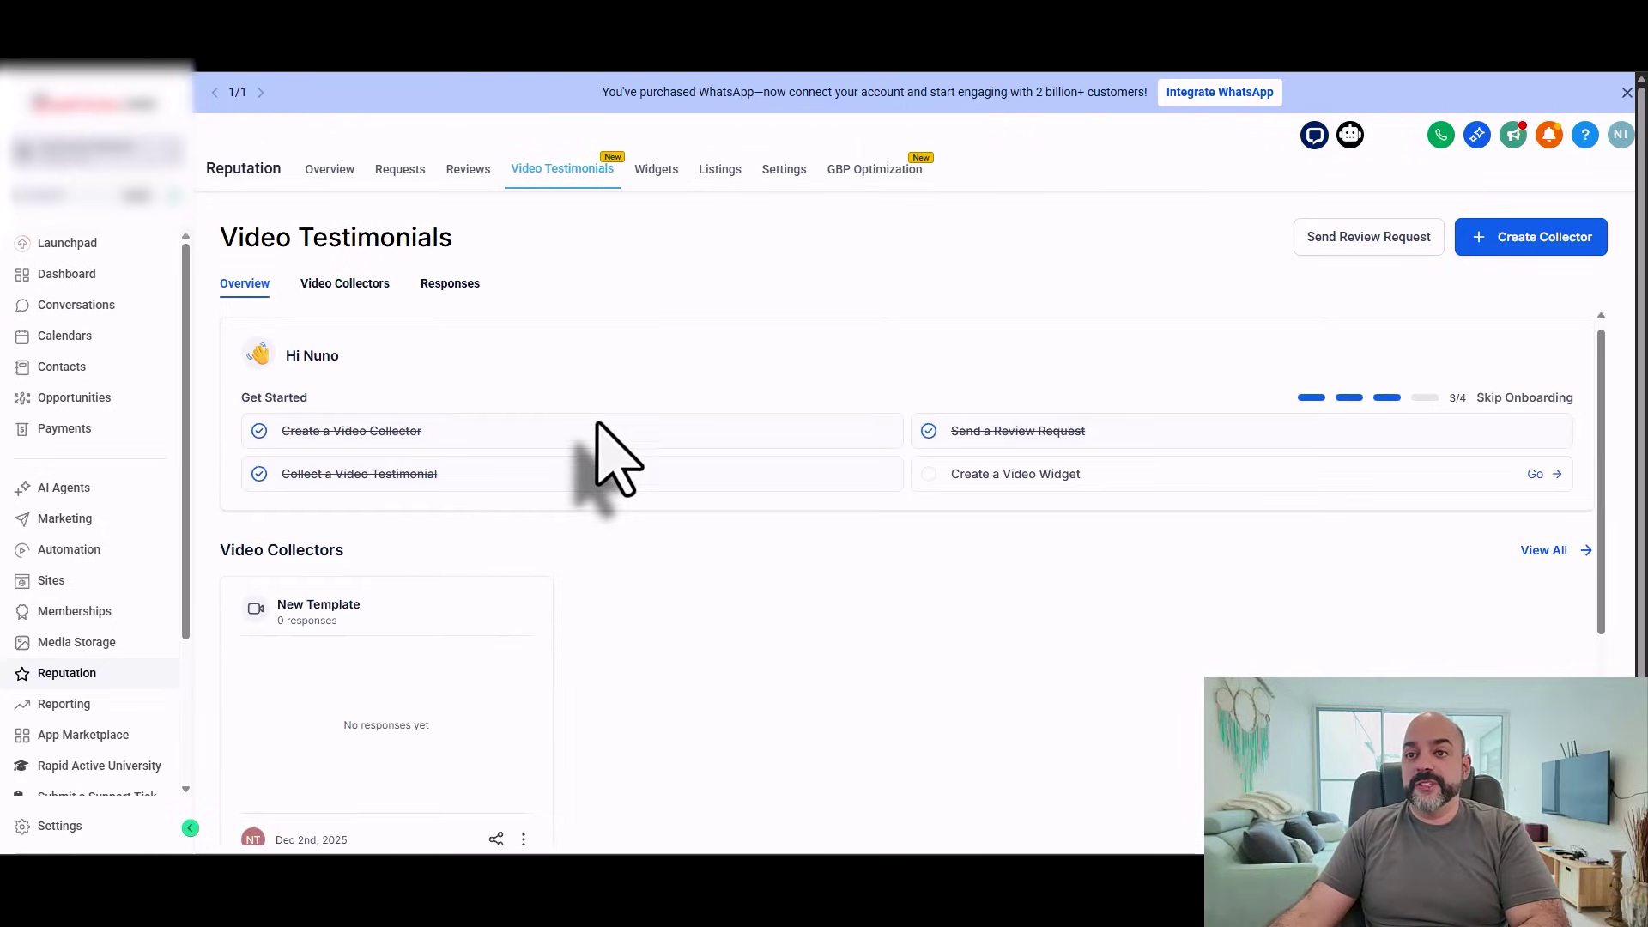
{"action": "left_click", "coordinate": [1068, 483]}
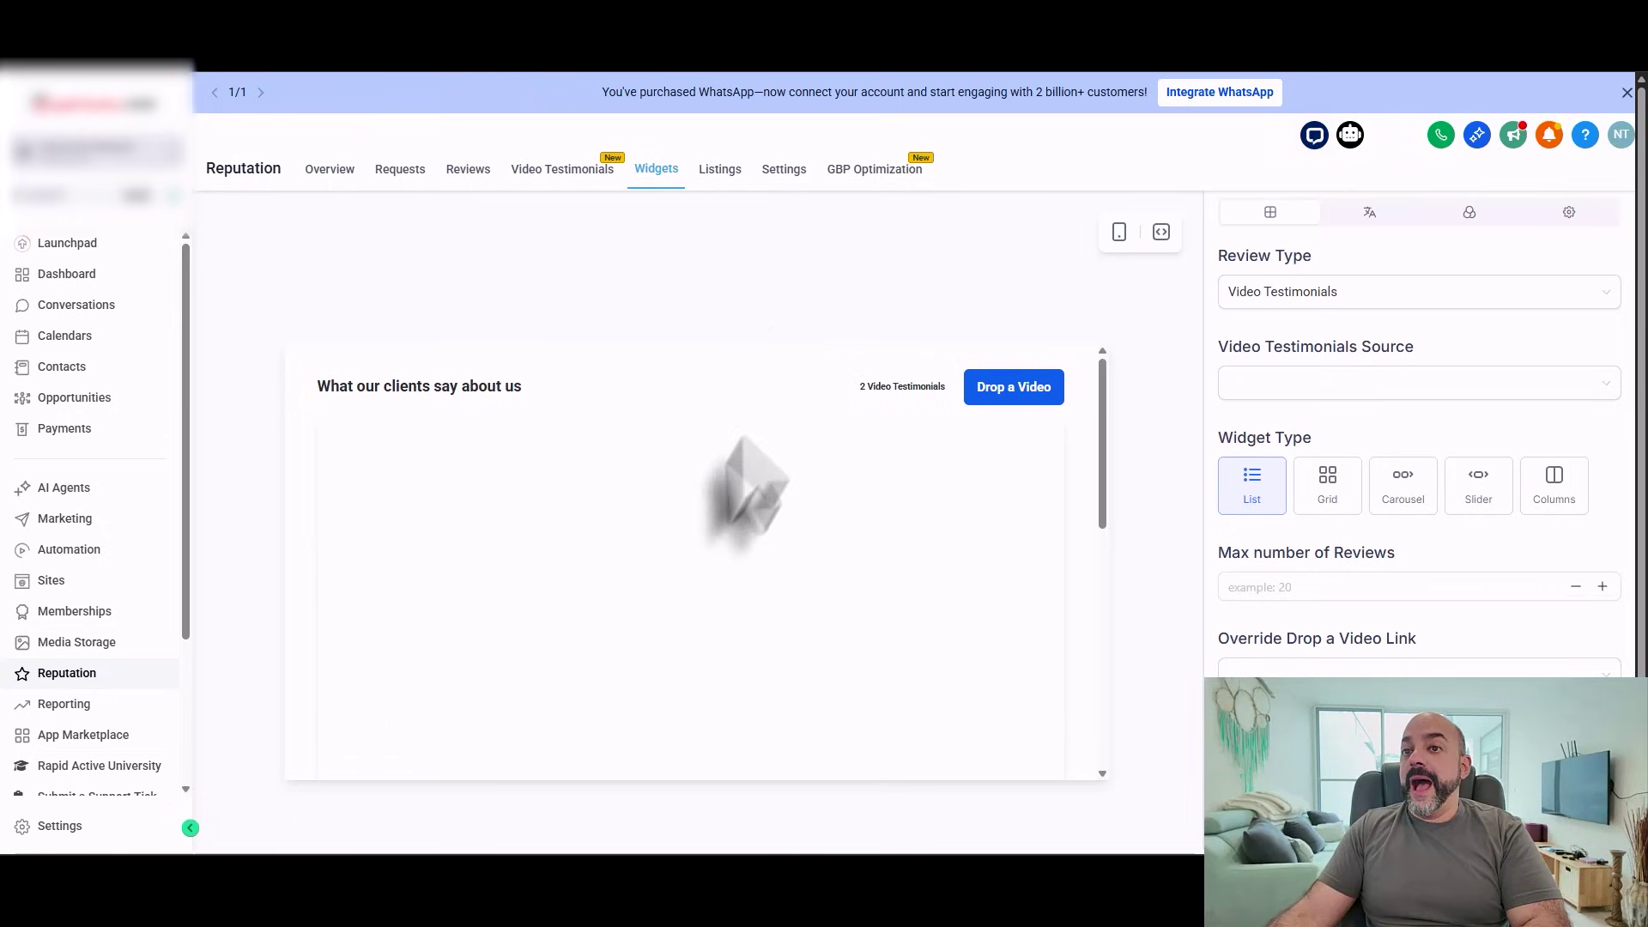
{"action": "scroll", "coordinate": [620, 539], "scroll_direction": "down", "scroll_amount": 3}
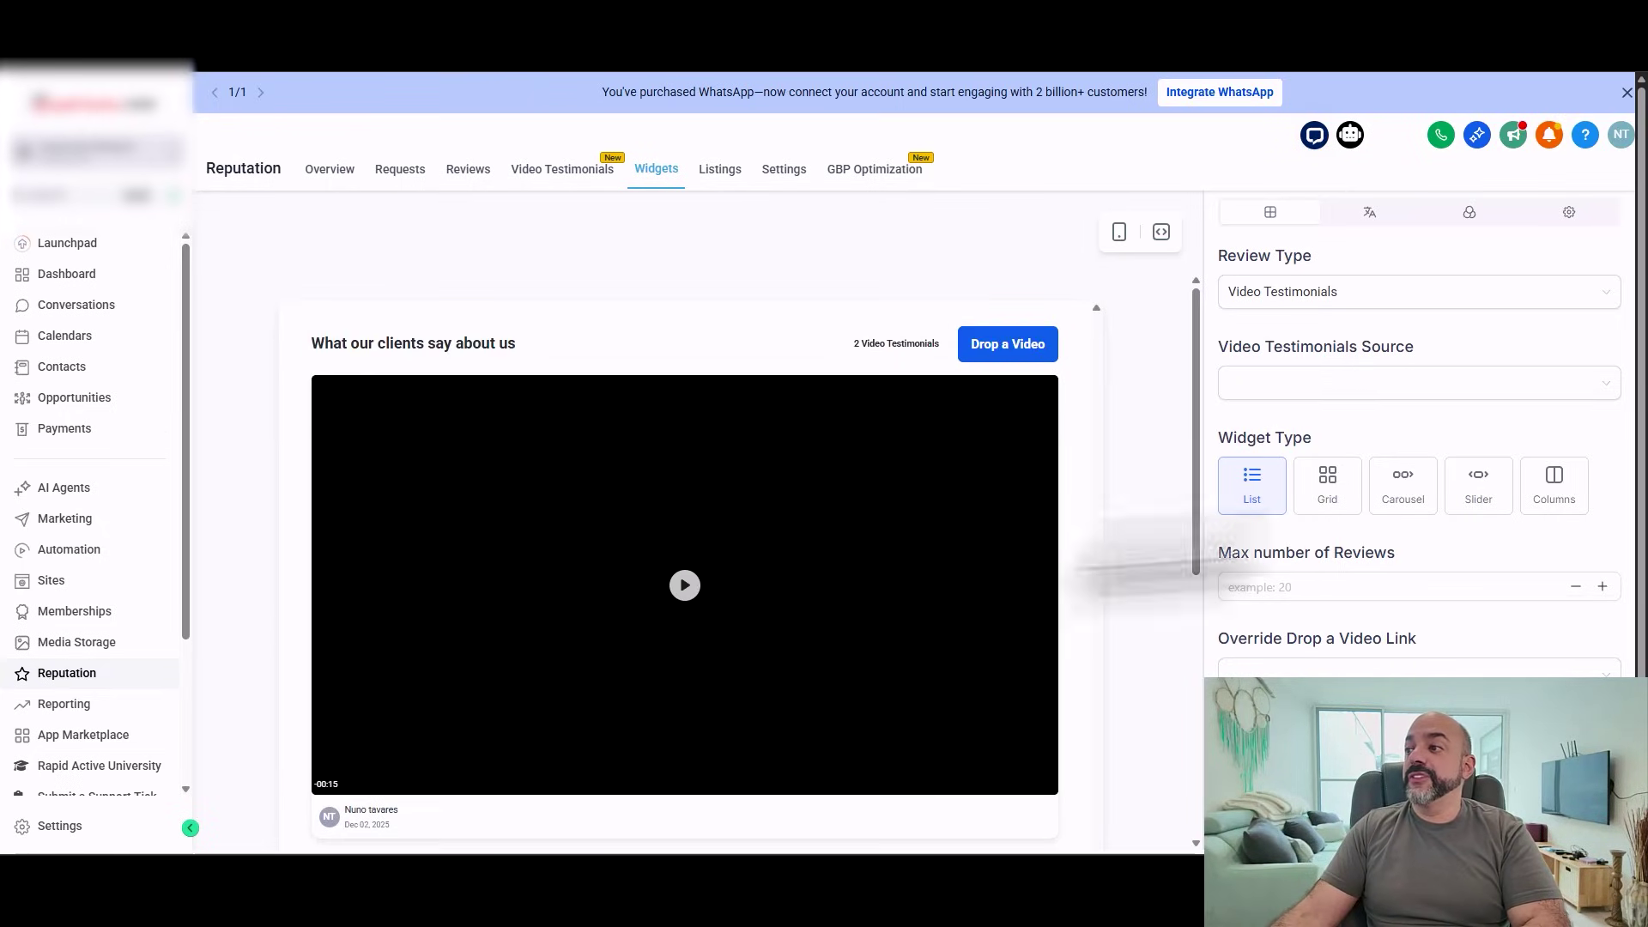
{"action": "left_click", "coordinate": [1344, 493]}
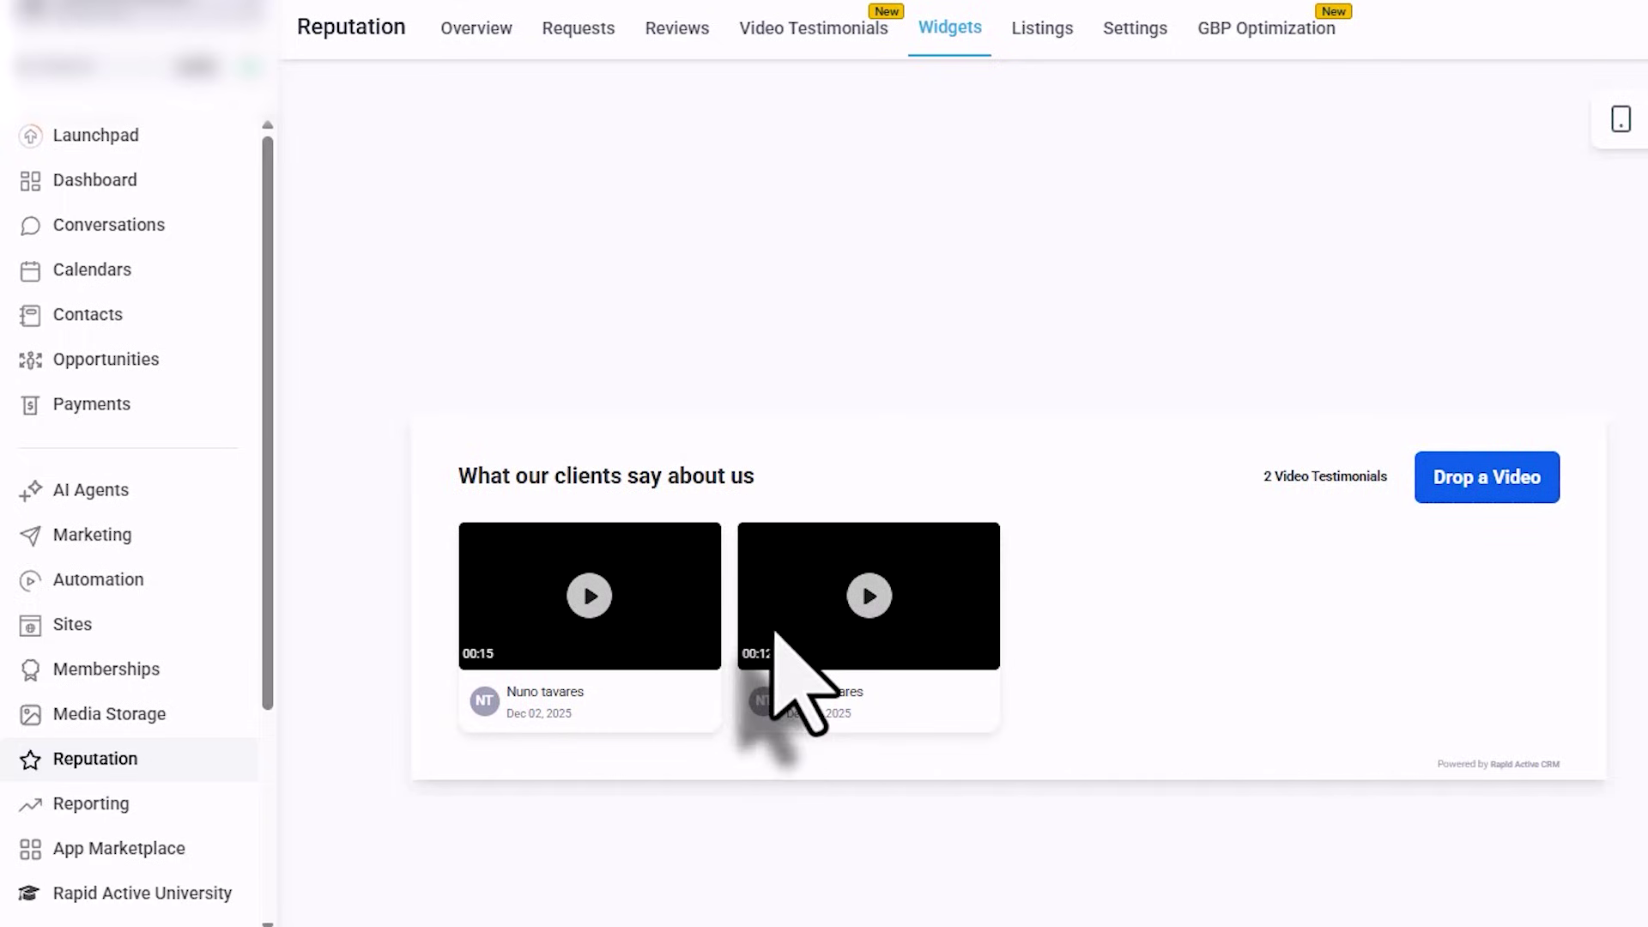
- Play the two preview testimonial videos in the grid widget
{"action": "left_click", "coordinate": [589, 596]}
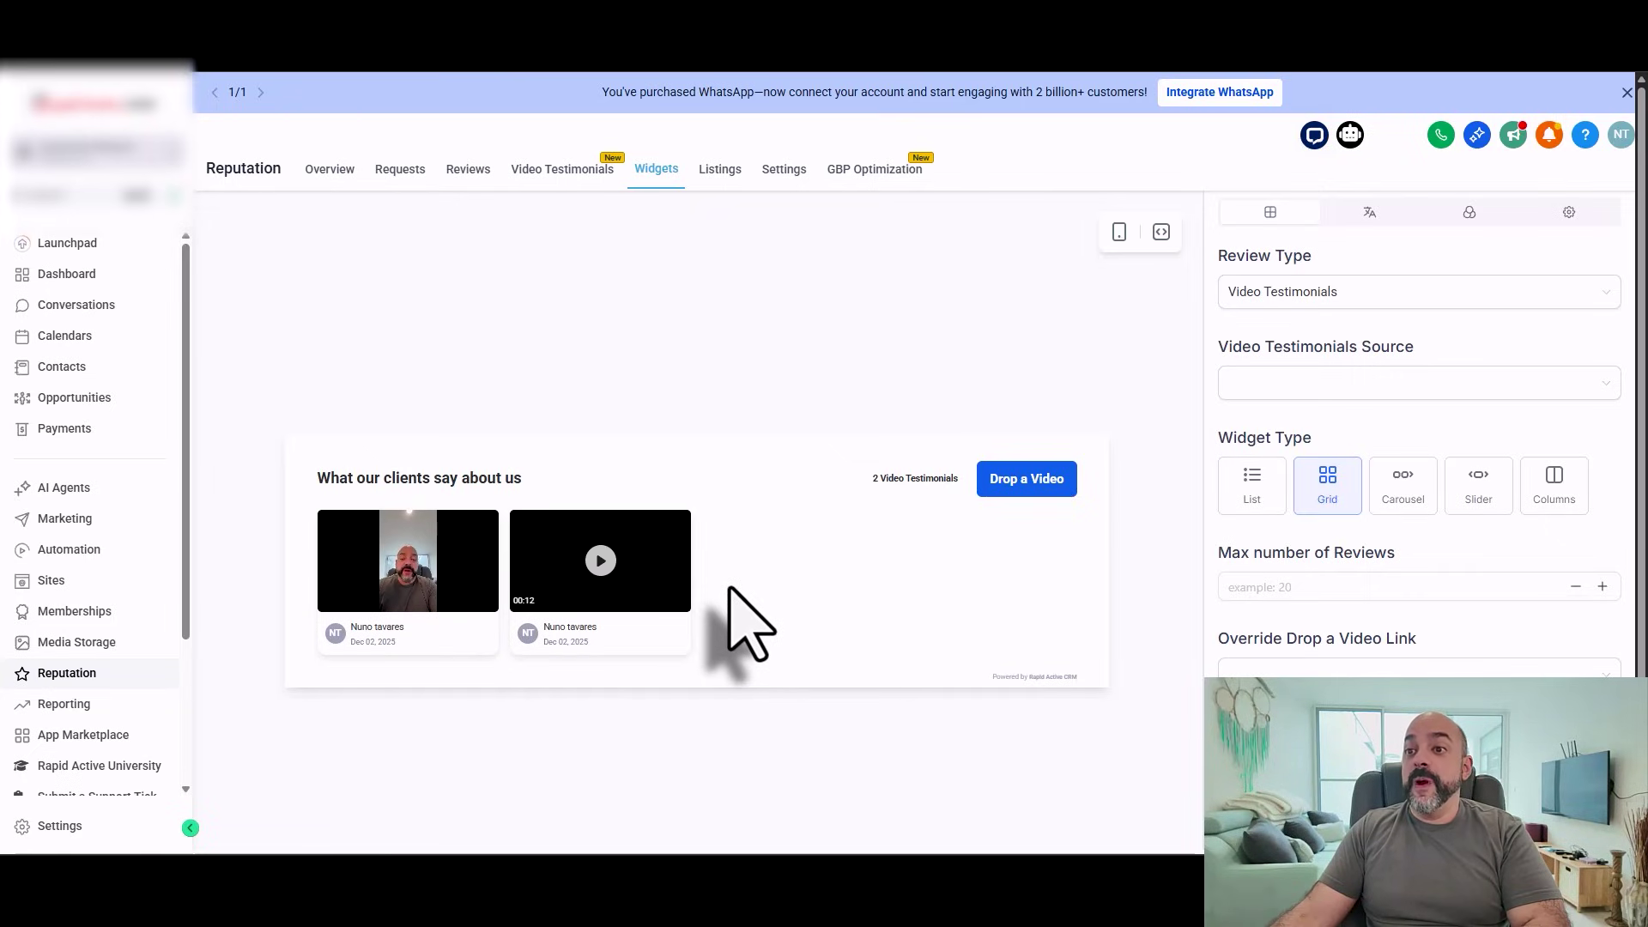
{"action": "left_click", "coordinate": [602, 561]}
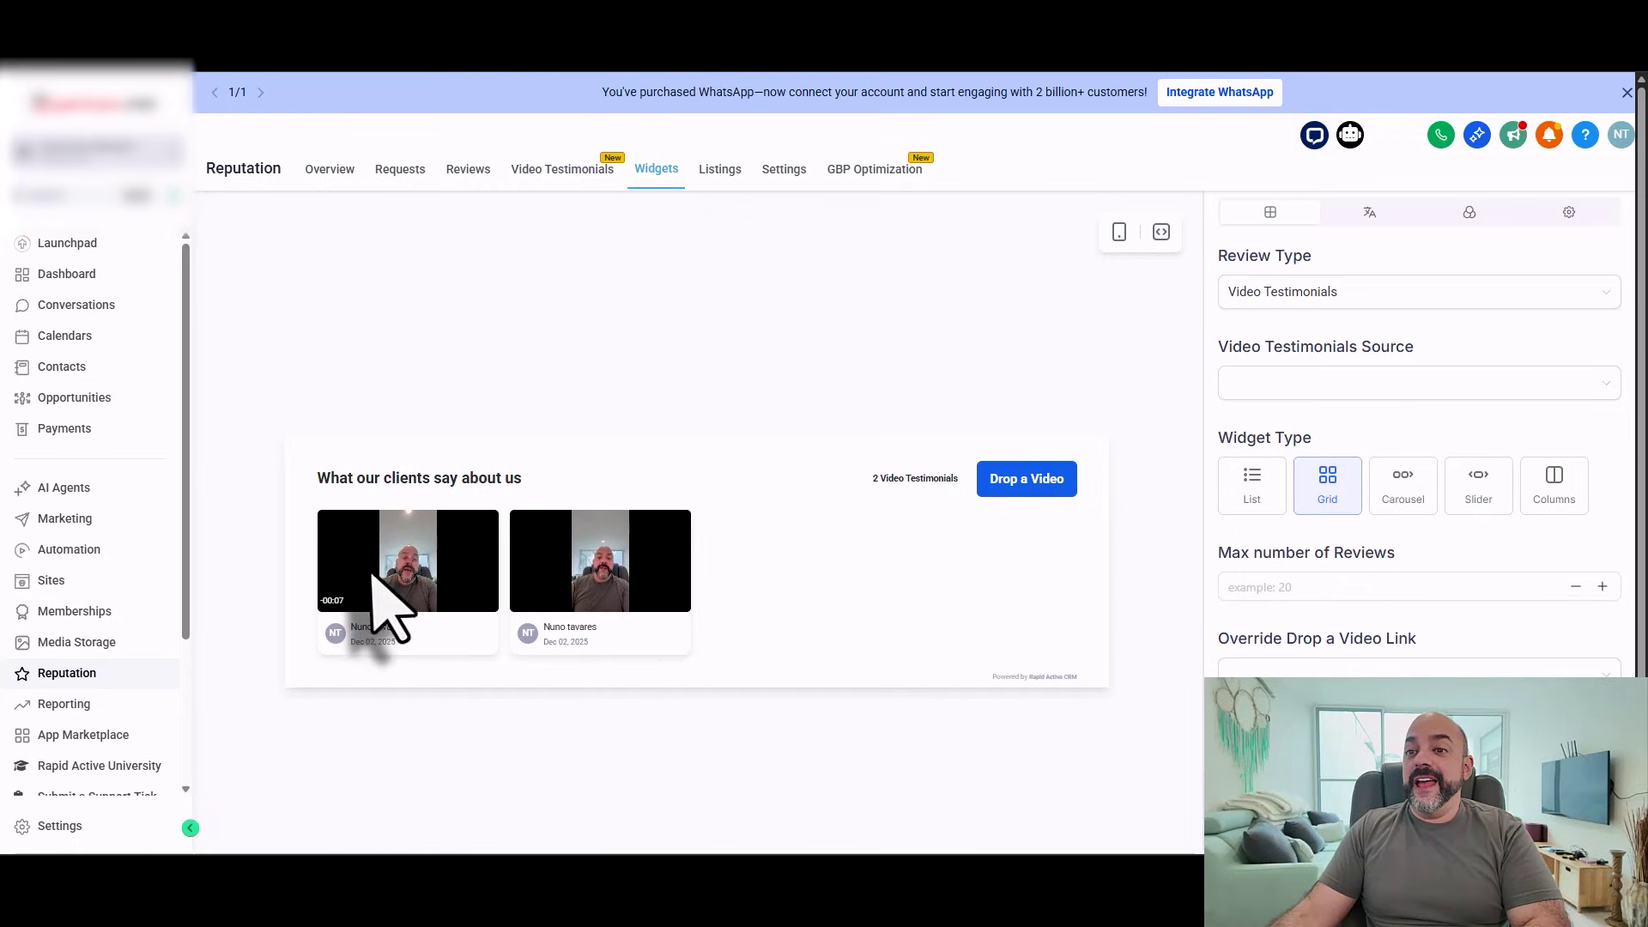
{"action": "left_click", "coordinate": [605, 566]}
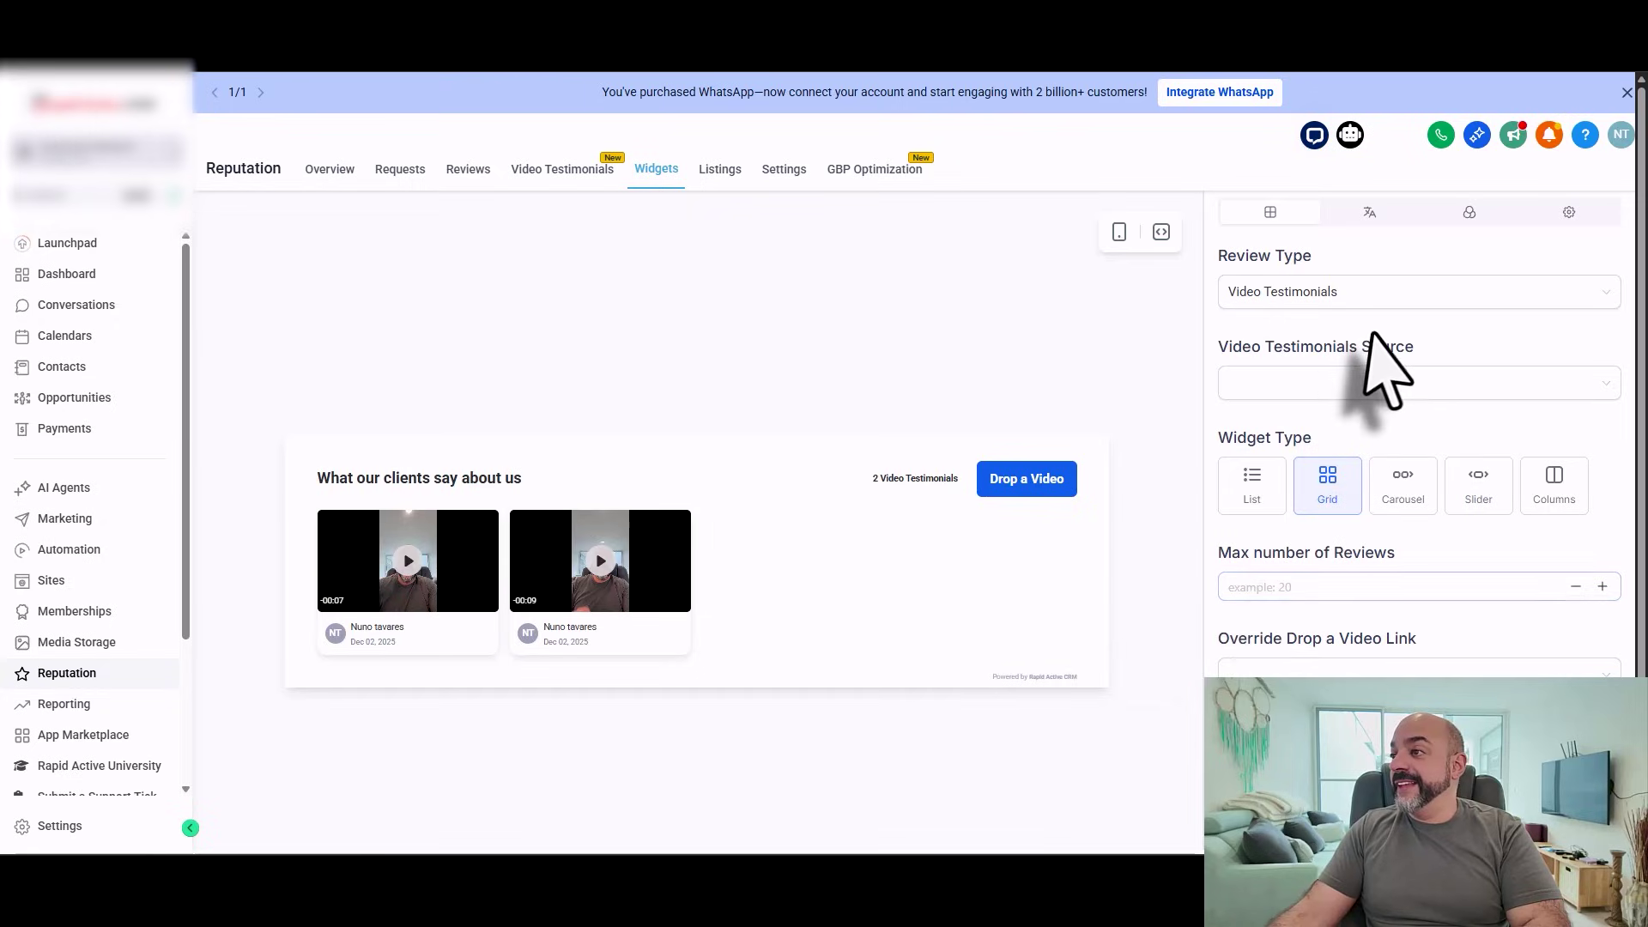
{"action": "left_click", "coordinate": [1380, 386]}
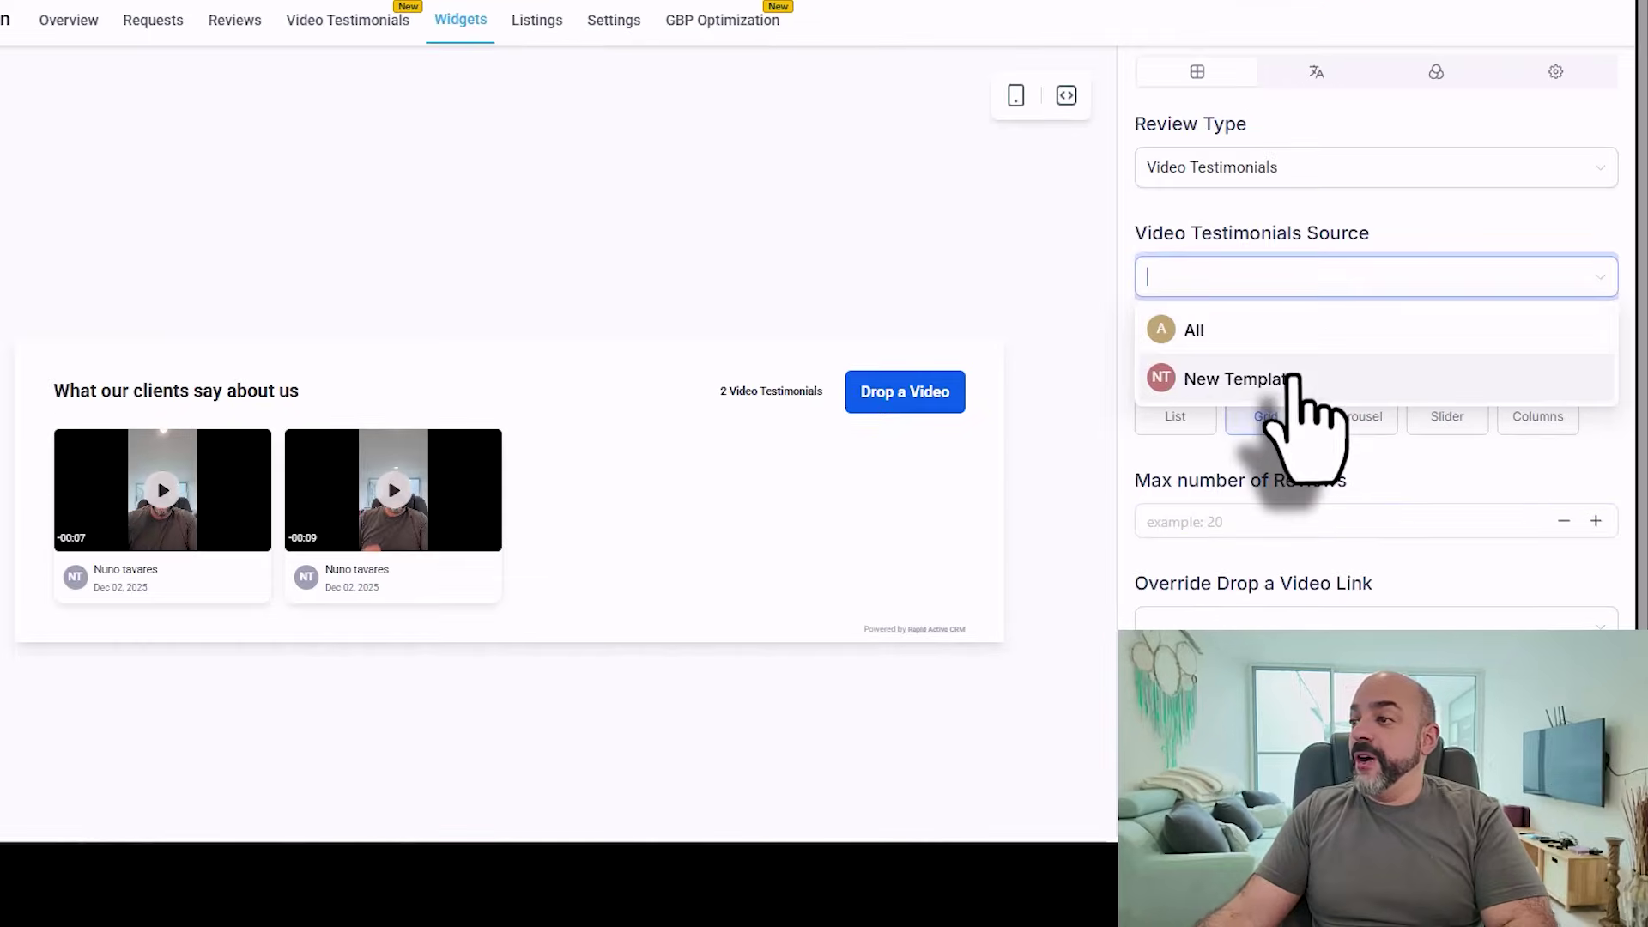
- Use New Template as source, try Carousel, Slider and List, keep Grid, and allow 5 reviews
{"action": "left_click", "coordinate": [1351, 467]}
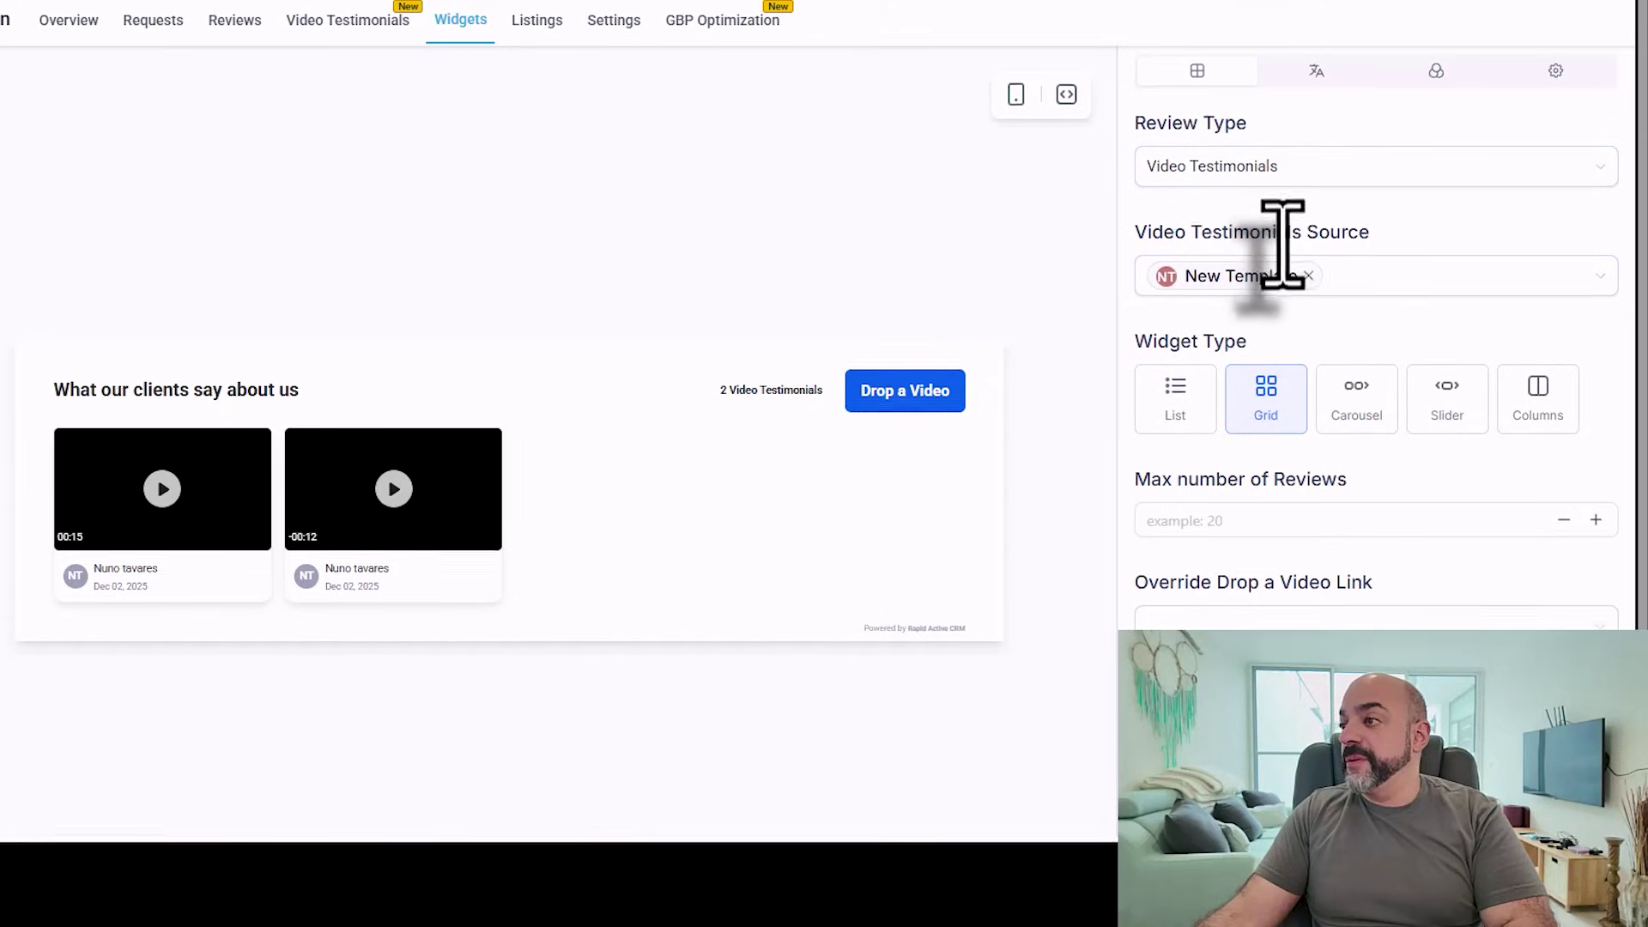
{"action": "left_click", "coordinate": [1353, 384]}
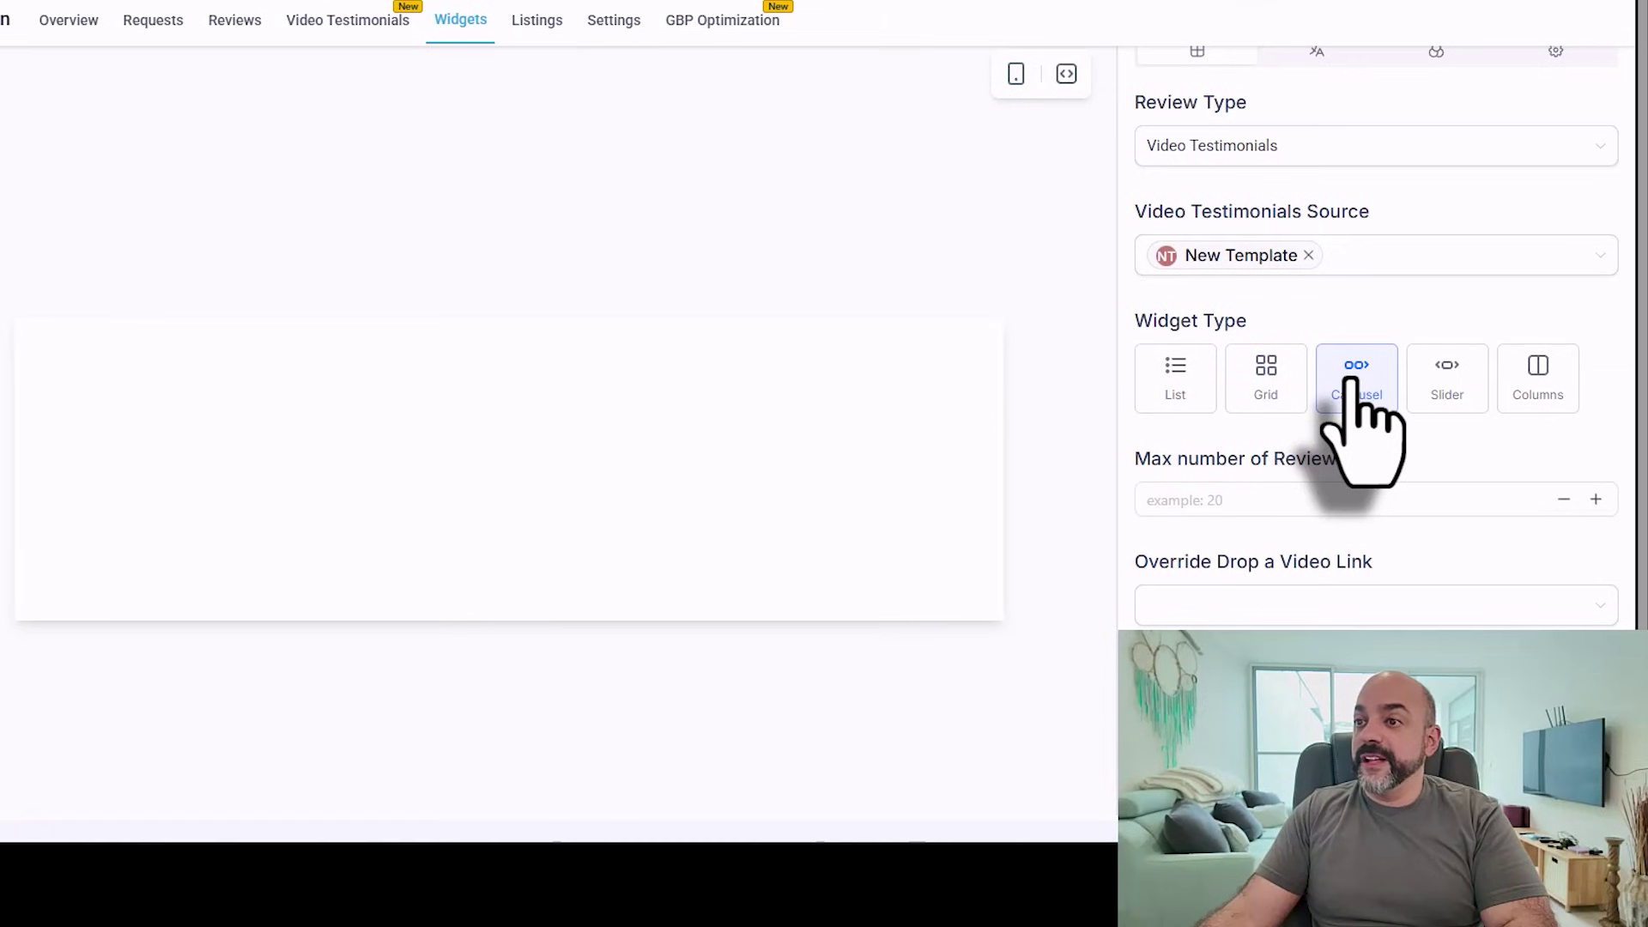
{"action": "left_click", "coordinate": [1448, 386]}
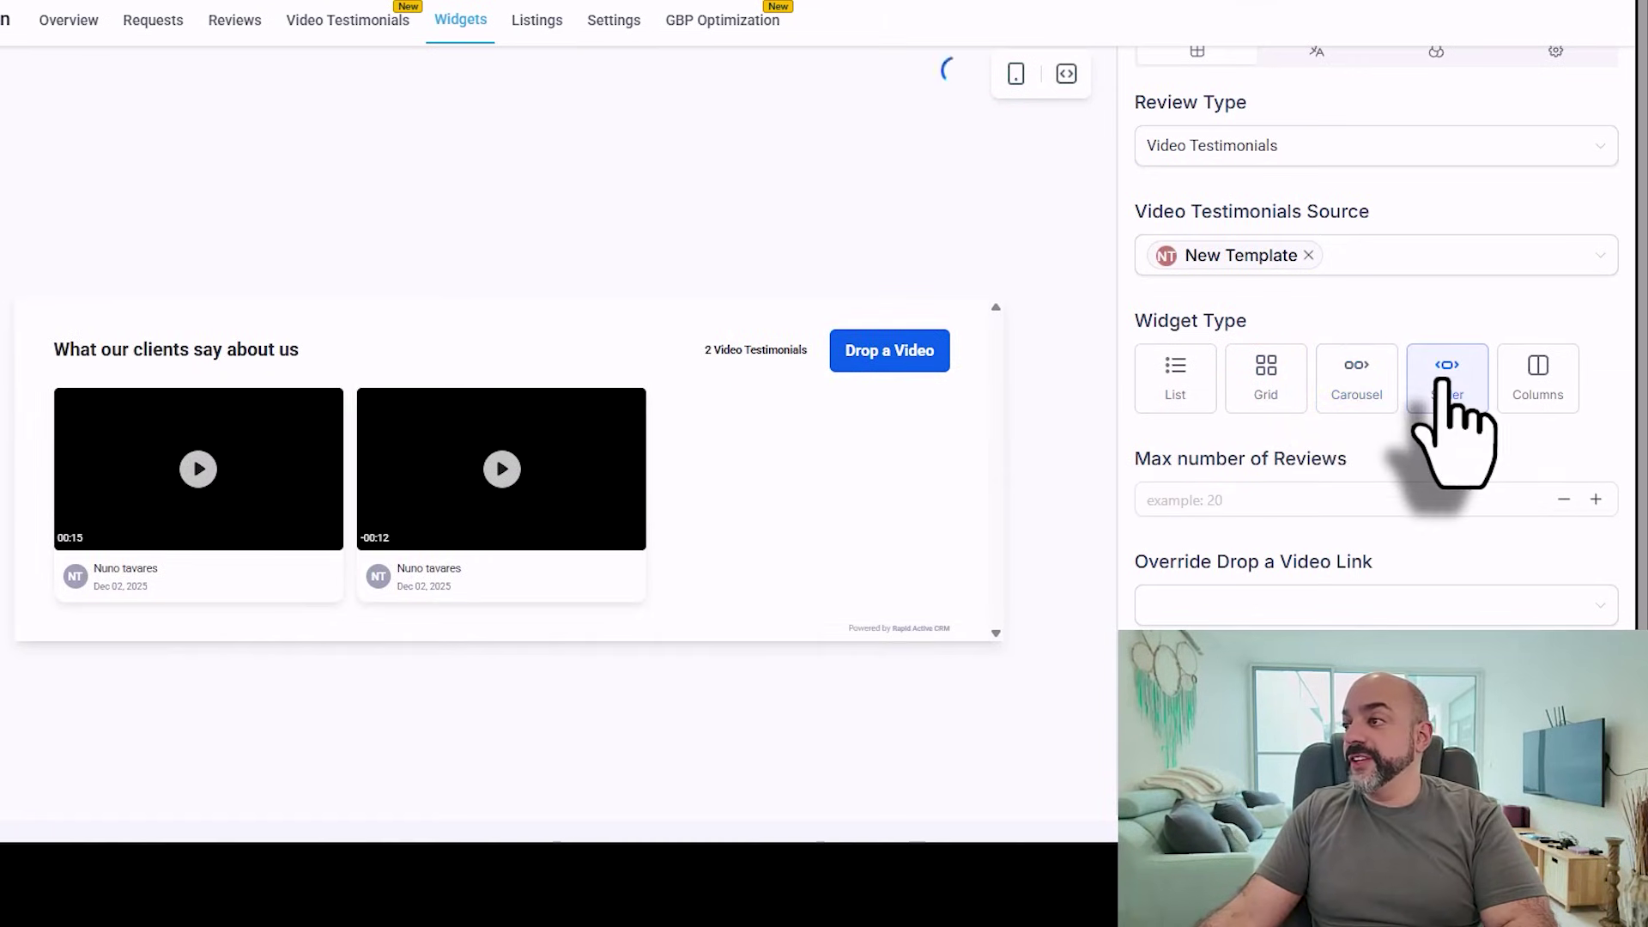
{"action": "left_click", "coordinate": [1174, 383]}
{"action": "left_click", "coordinate": [1265, 387]}
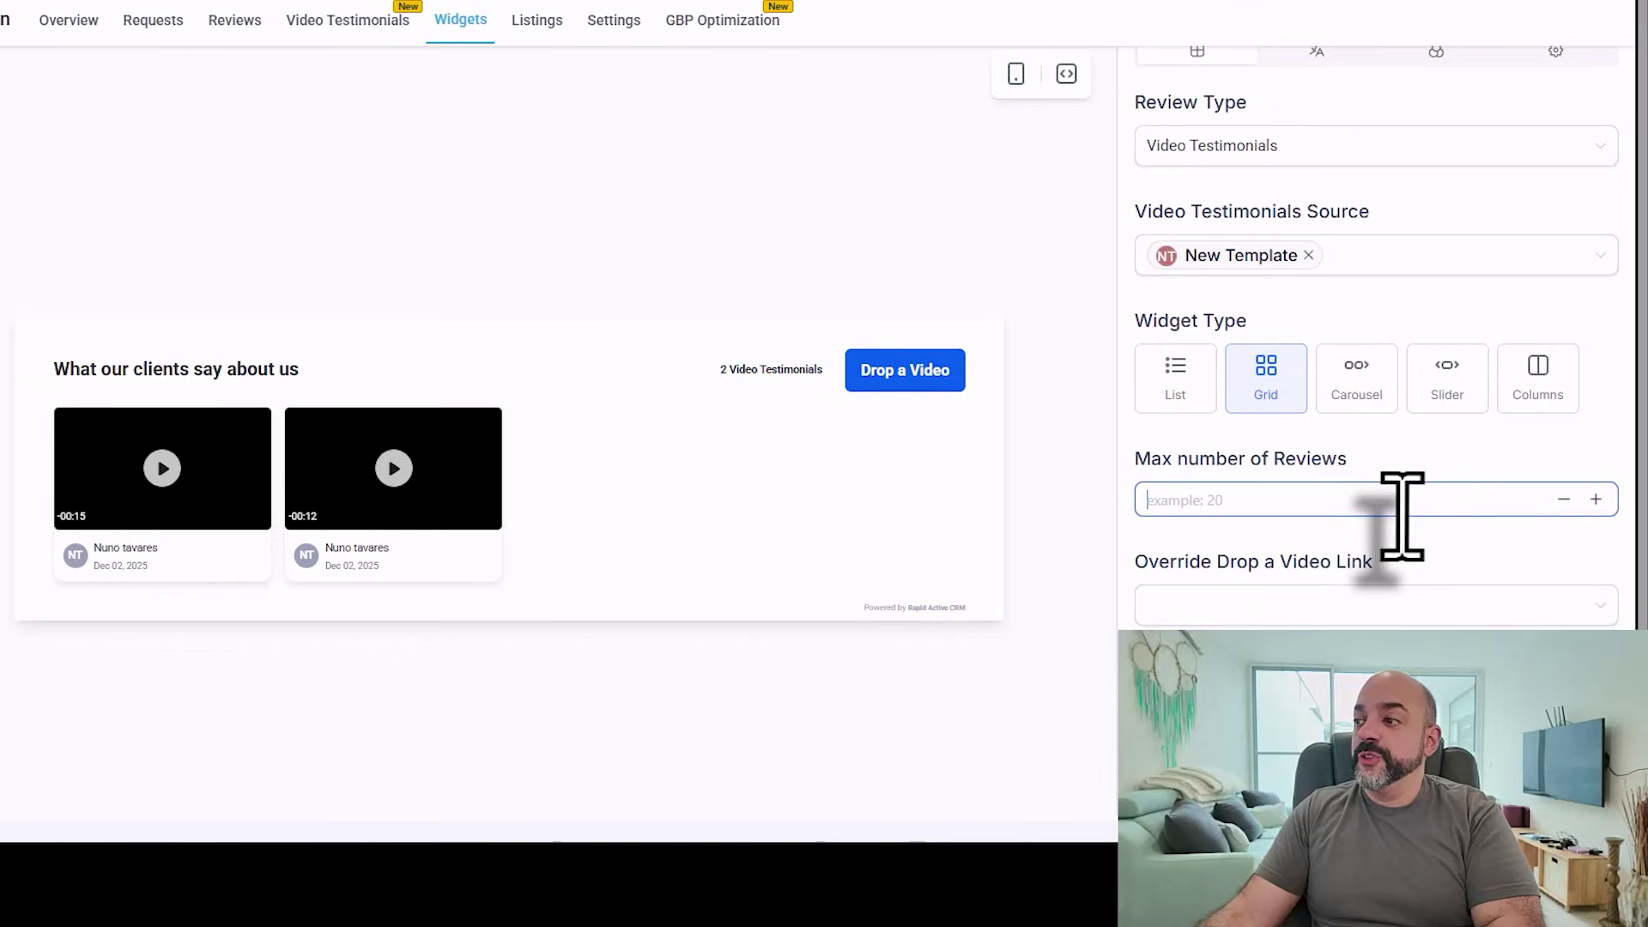
{"action": "left_click", "coordinate": [1596, 499]}
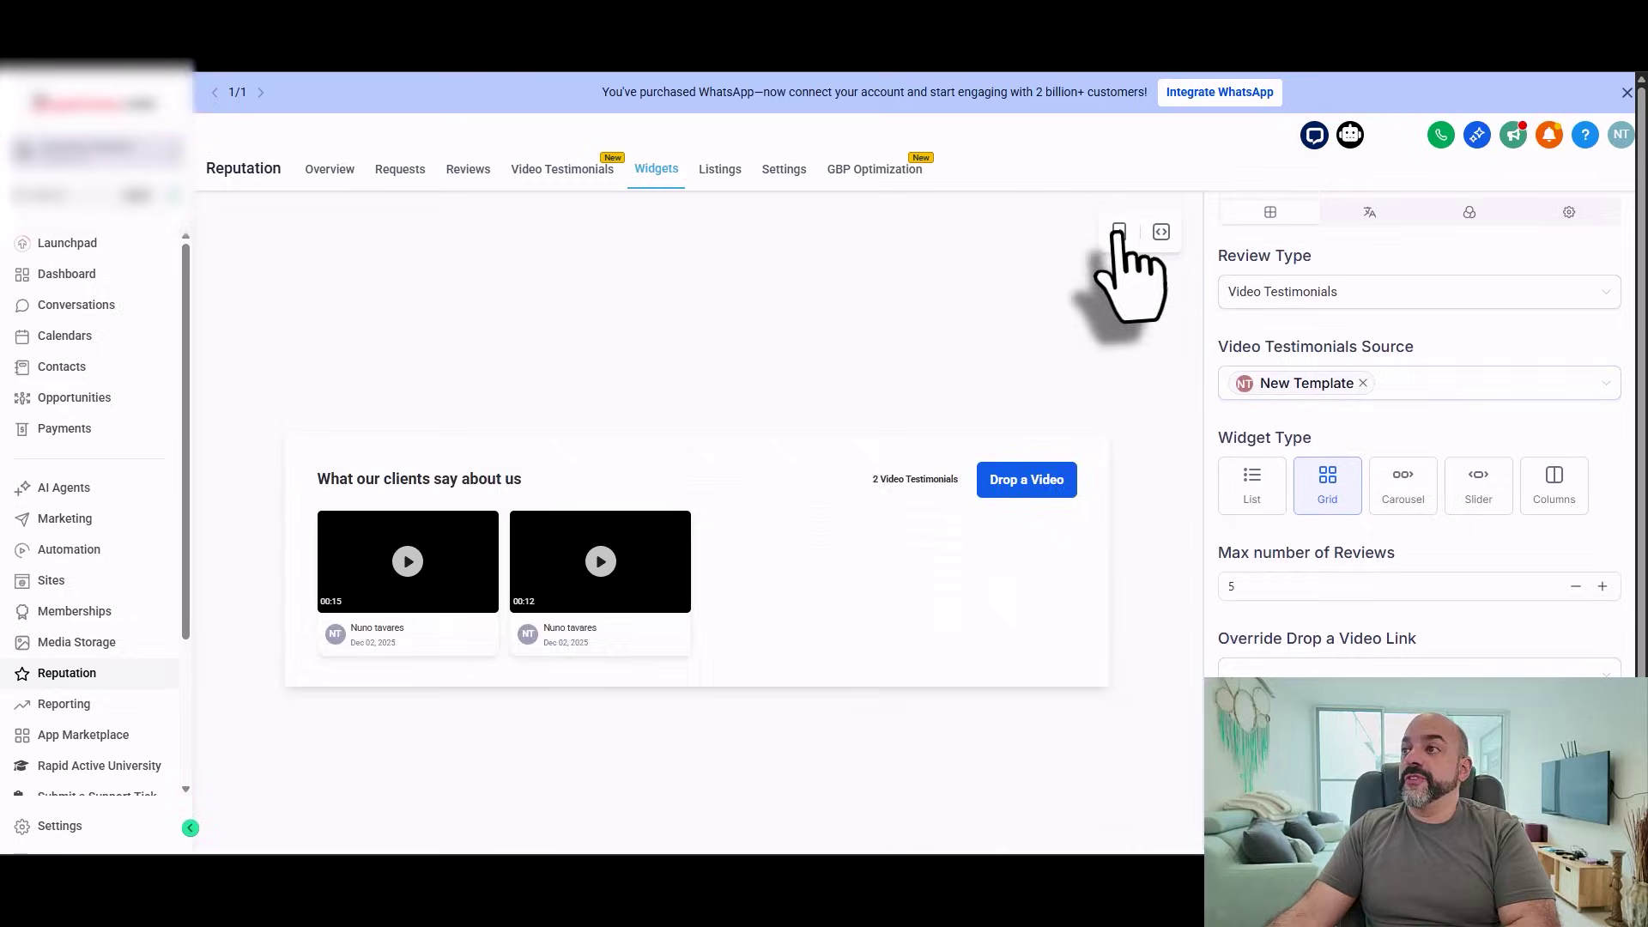
- Check the mobile preview, save the widget as default 'AM Widget', and copy its embed code
{"action": "left_click", "coordinate": [1015, 74]}
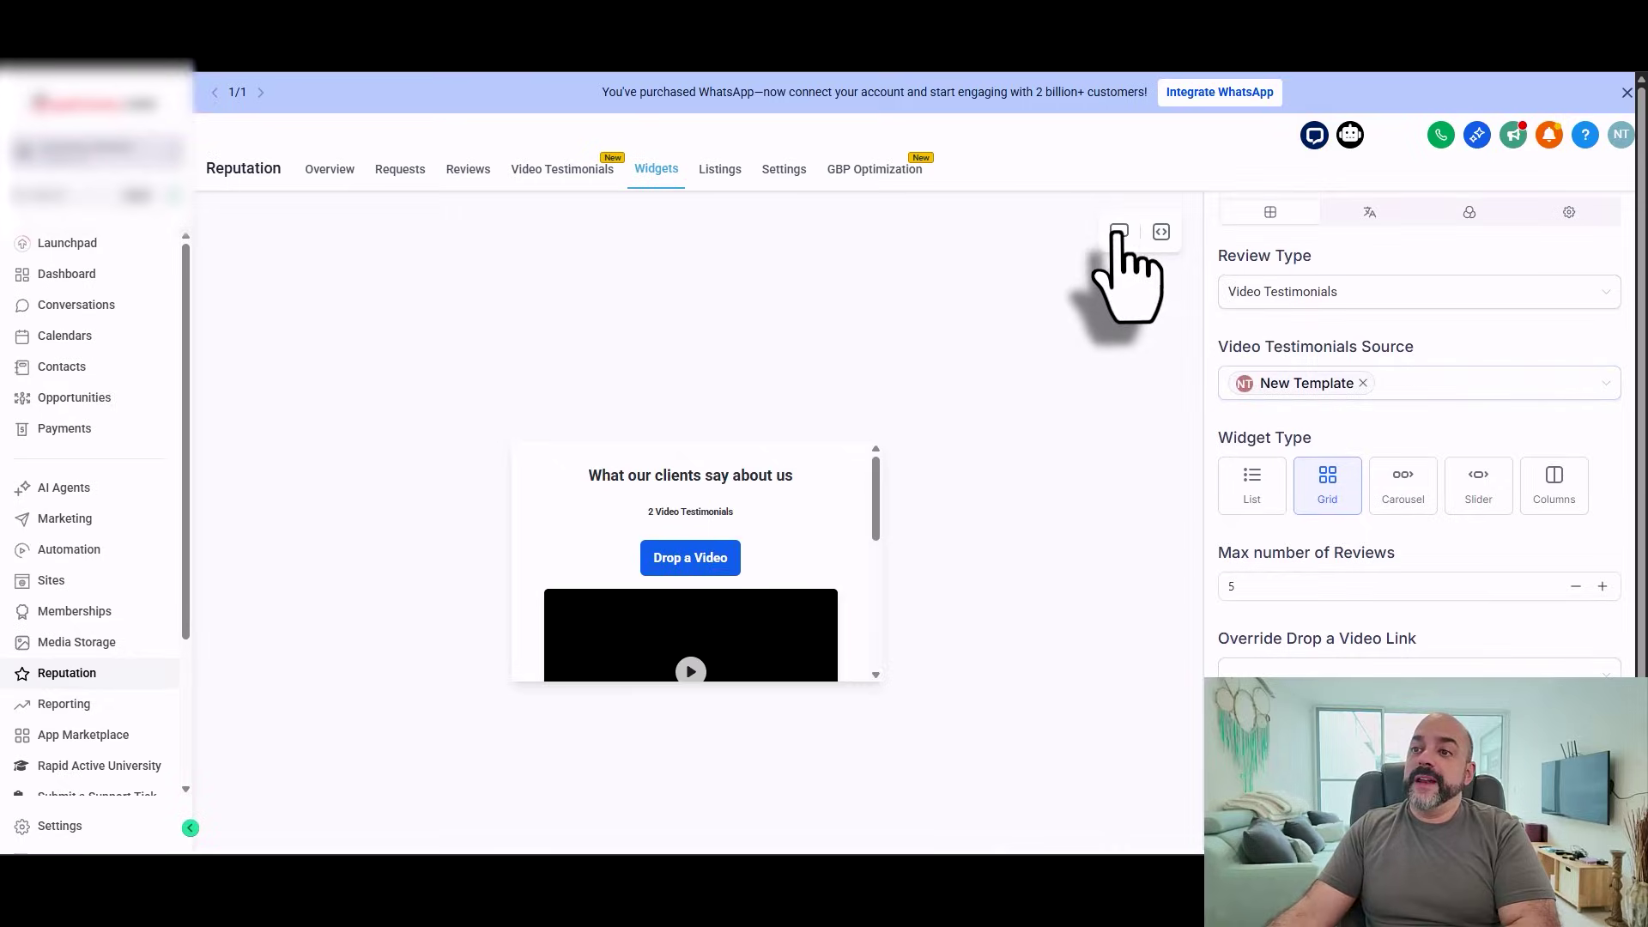
{"action": "left_click", "coordinate": [679, 413]}
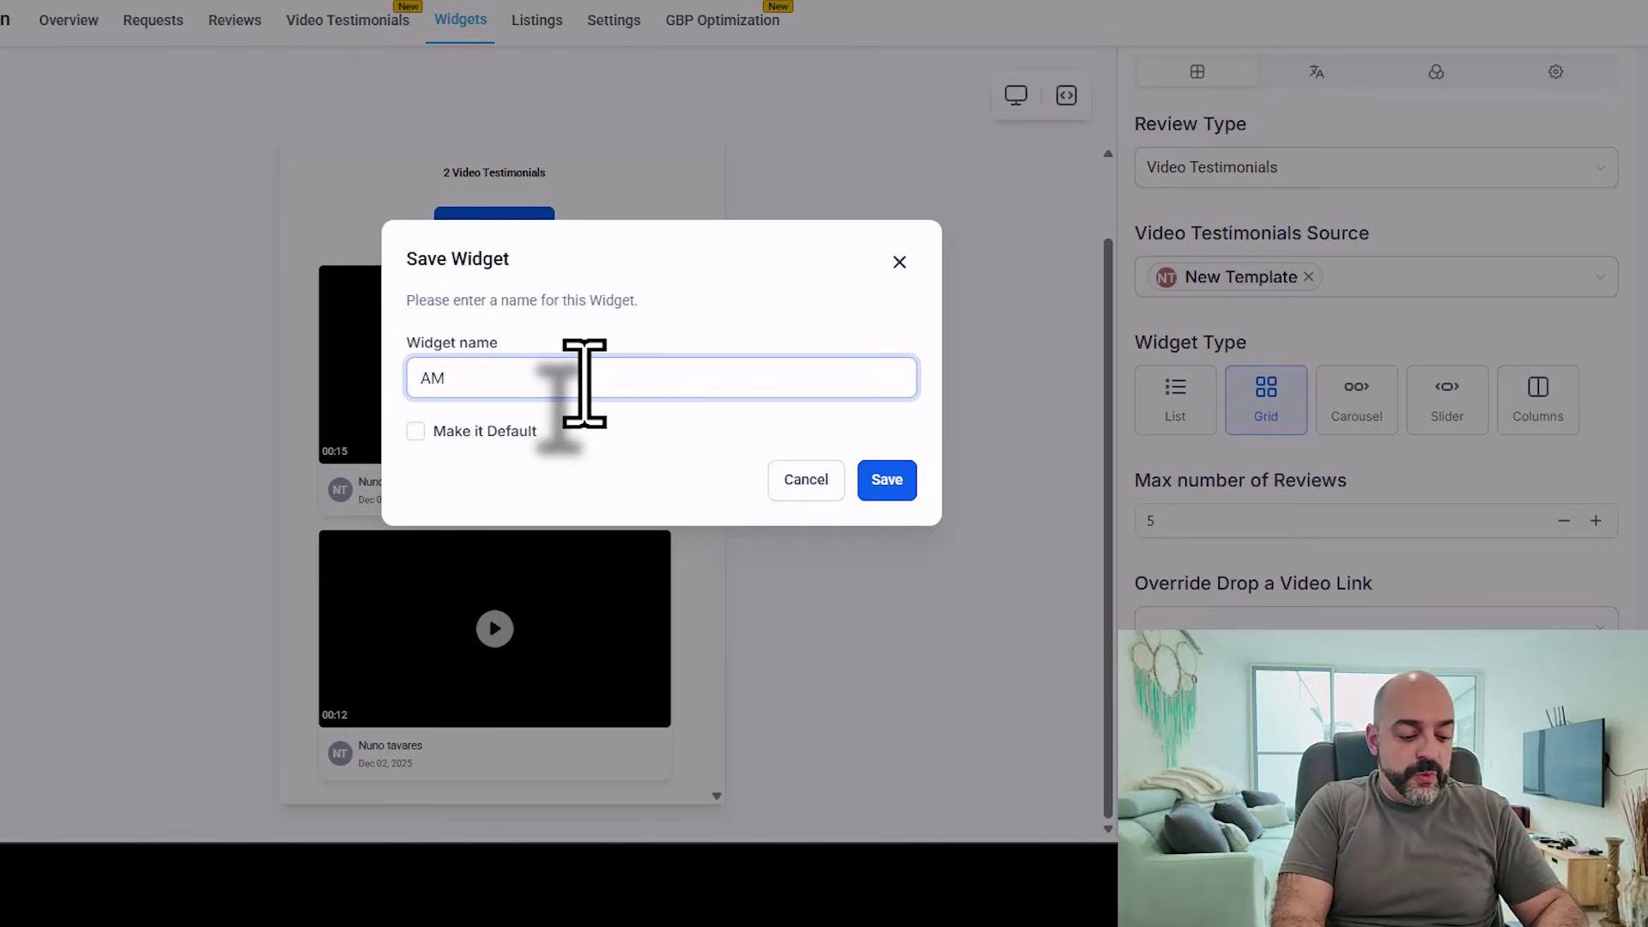
{"action": "type", "text": "Widget"}
{"action": "left_click", "coordinate": [525, 440]}
{"action": "left_click", "coordinate": [891, 477]}
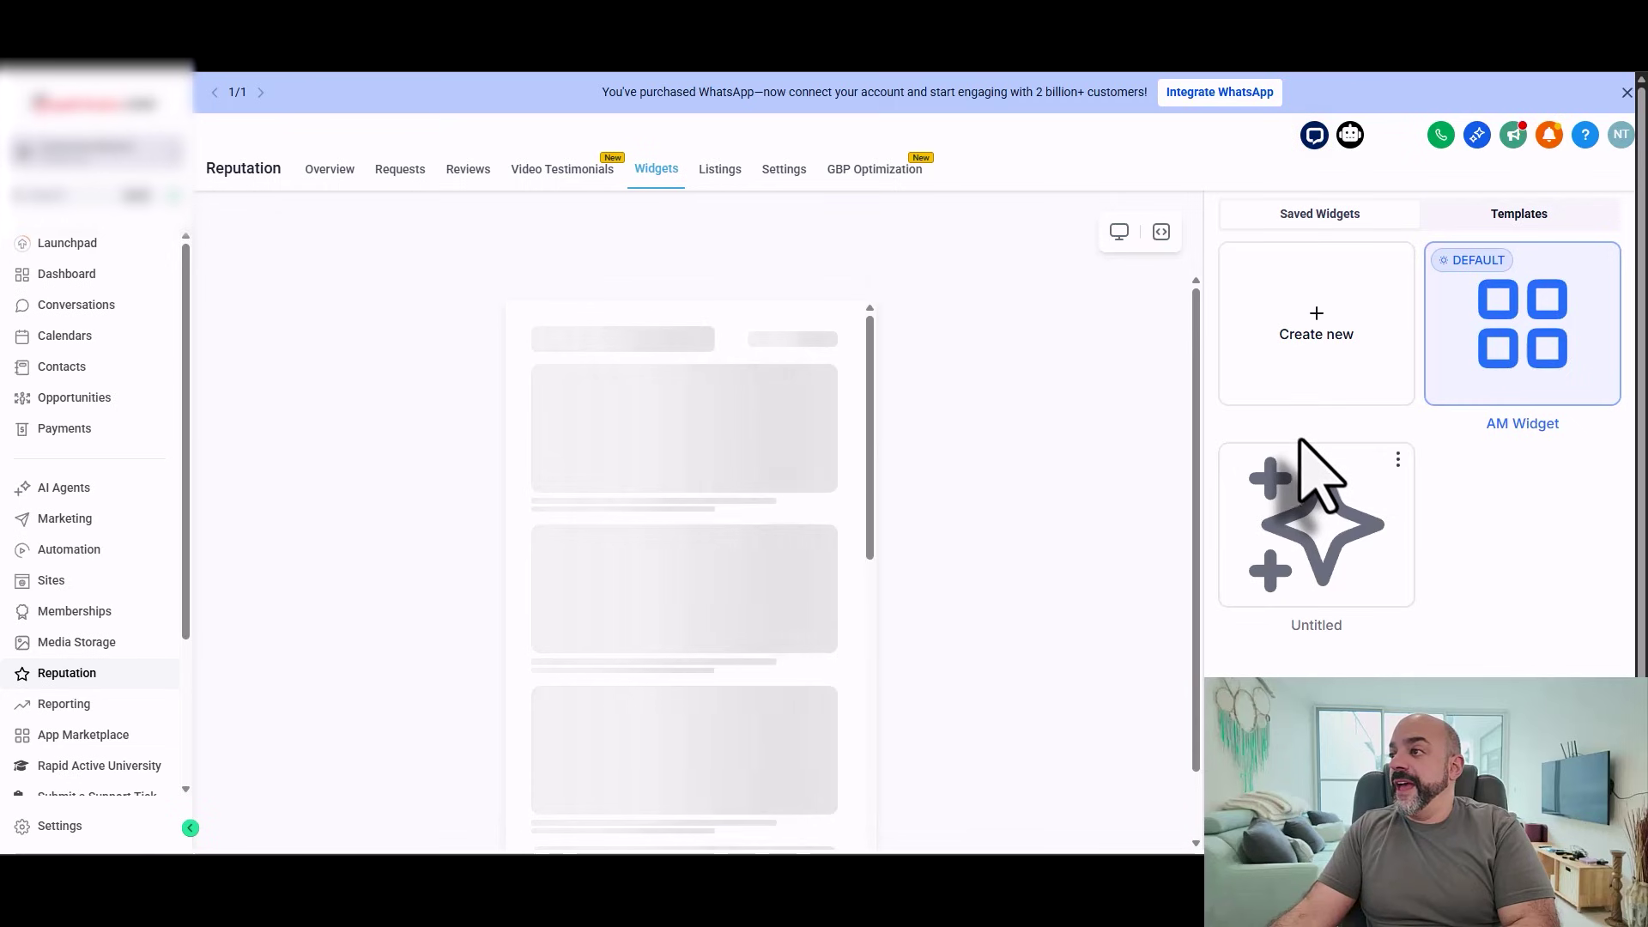
{"action": "left_click", "coordinate": [1066, 95]}
{"action": "left_click", "coordinate": [978, 607]}
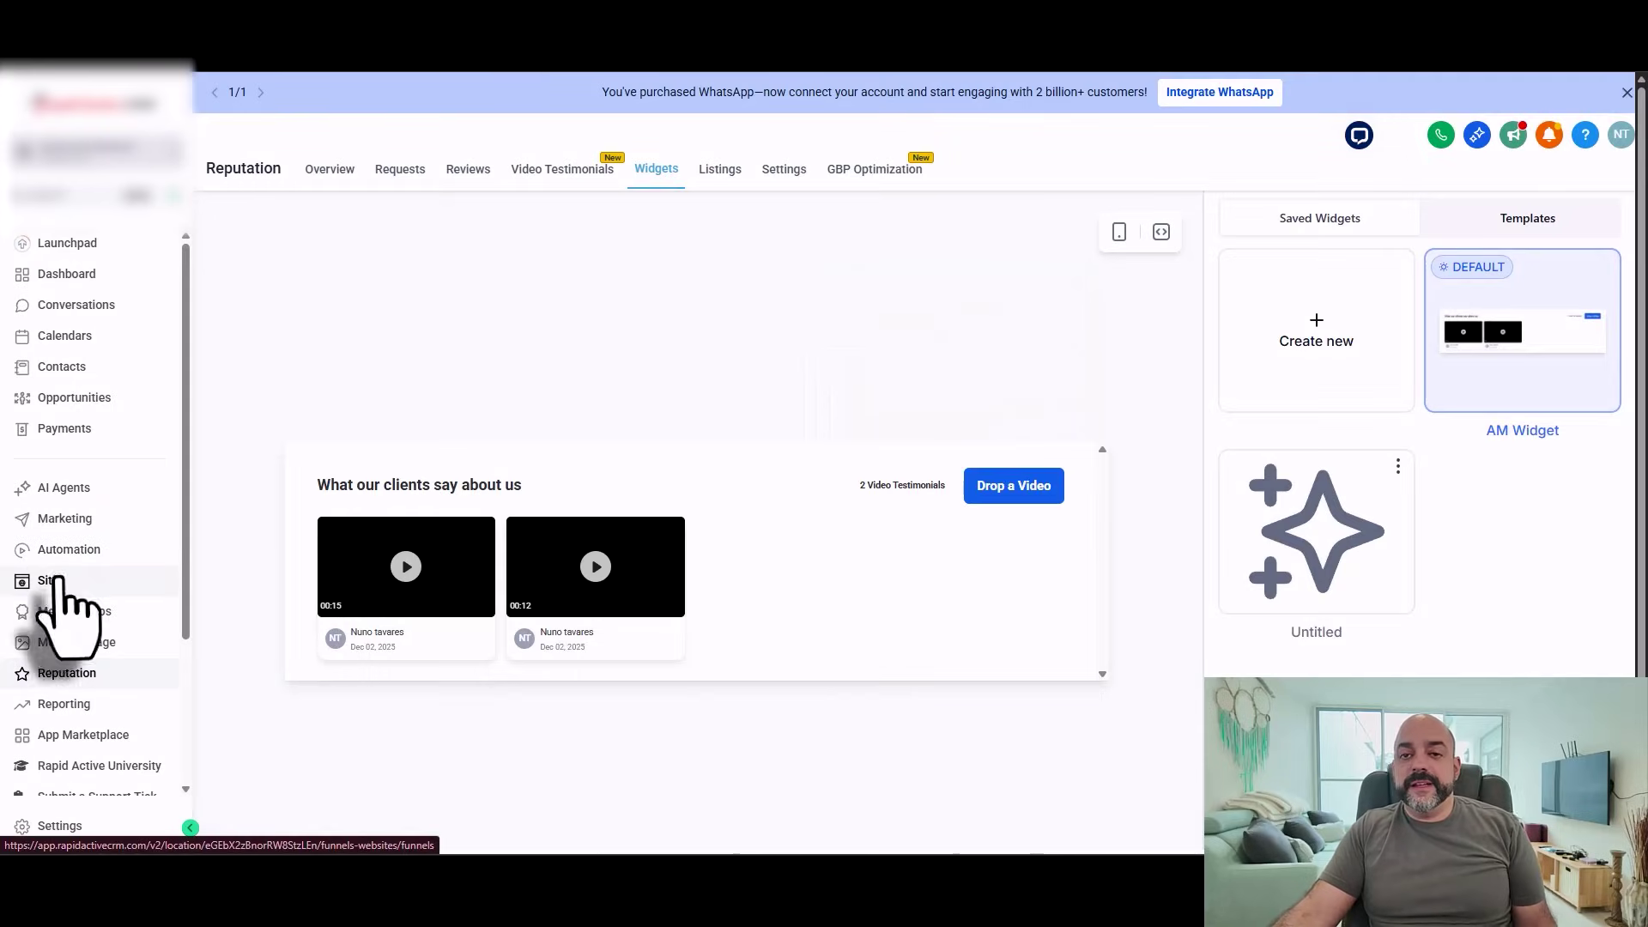
- Open the VIP Membership New page of the 01. VIP Membership funnel in the editor
{"action": "left_click", "coordinate": [53, 580]}
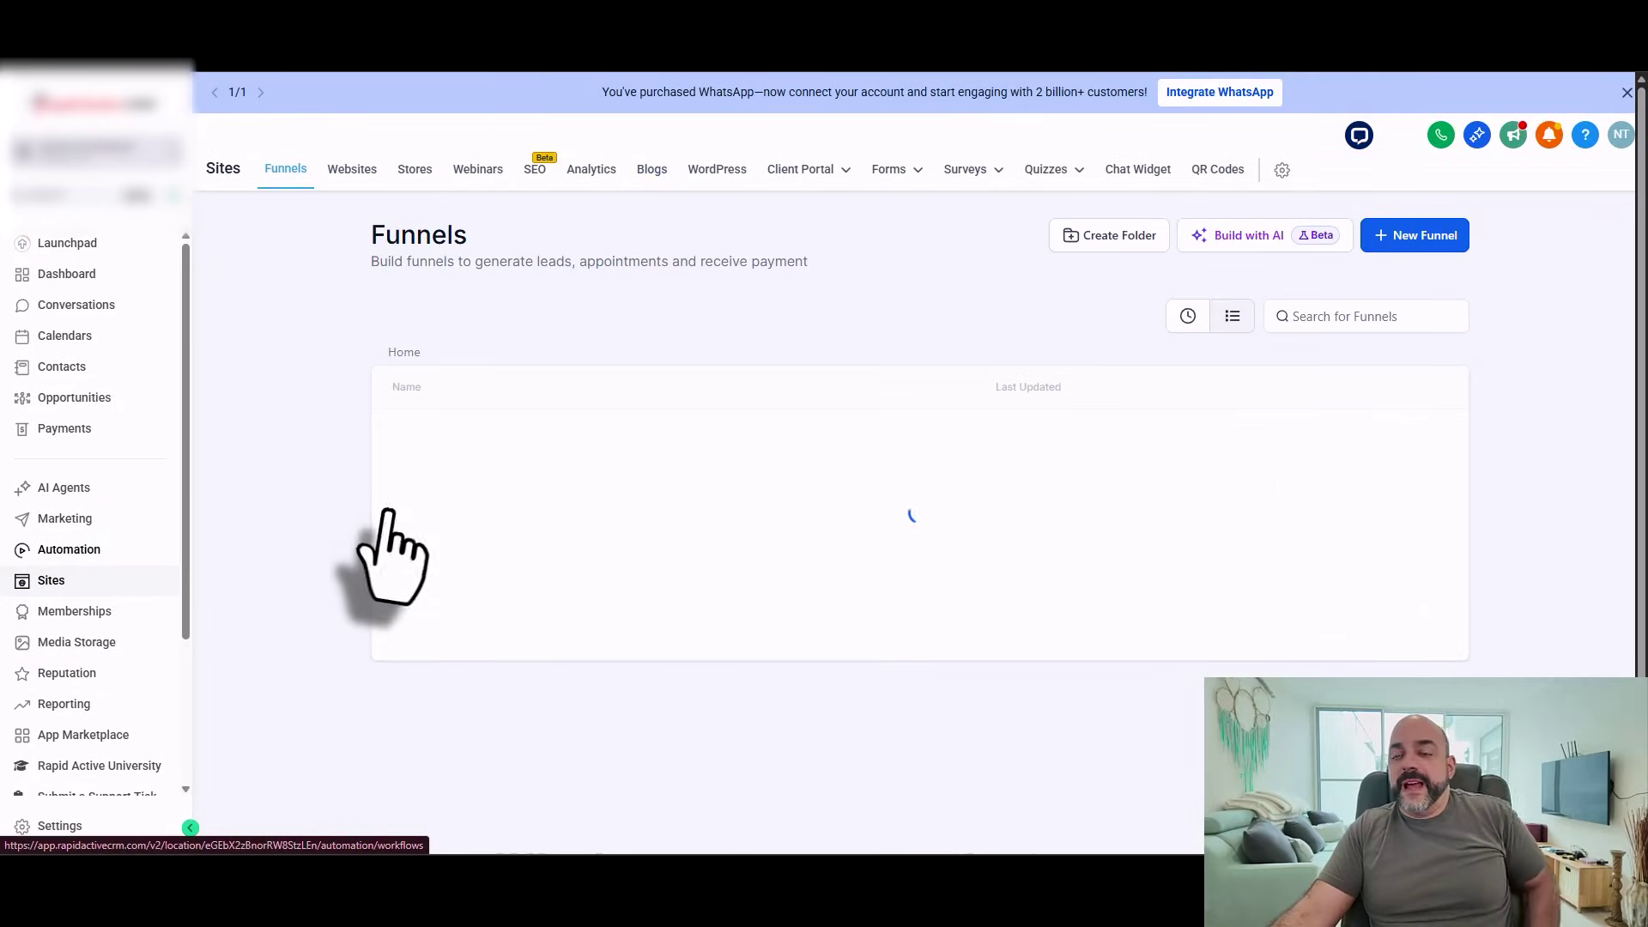
{"action": "left_click", "coordinate": [489, 497]}
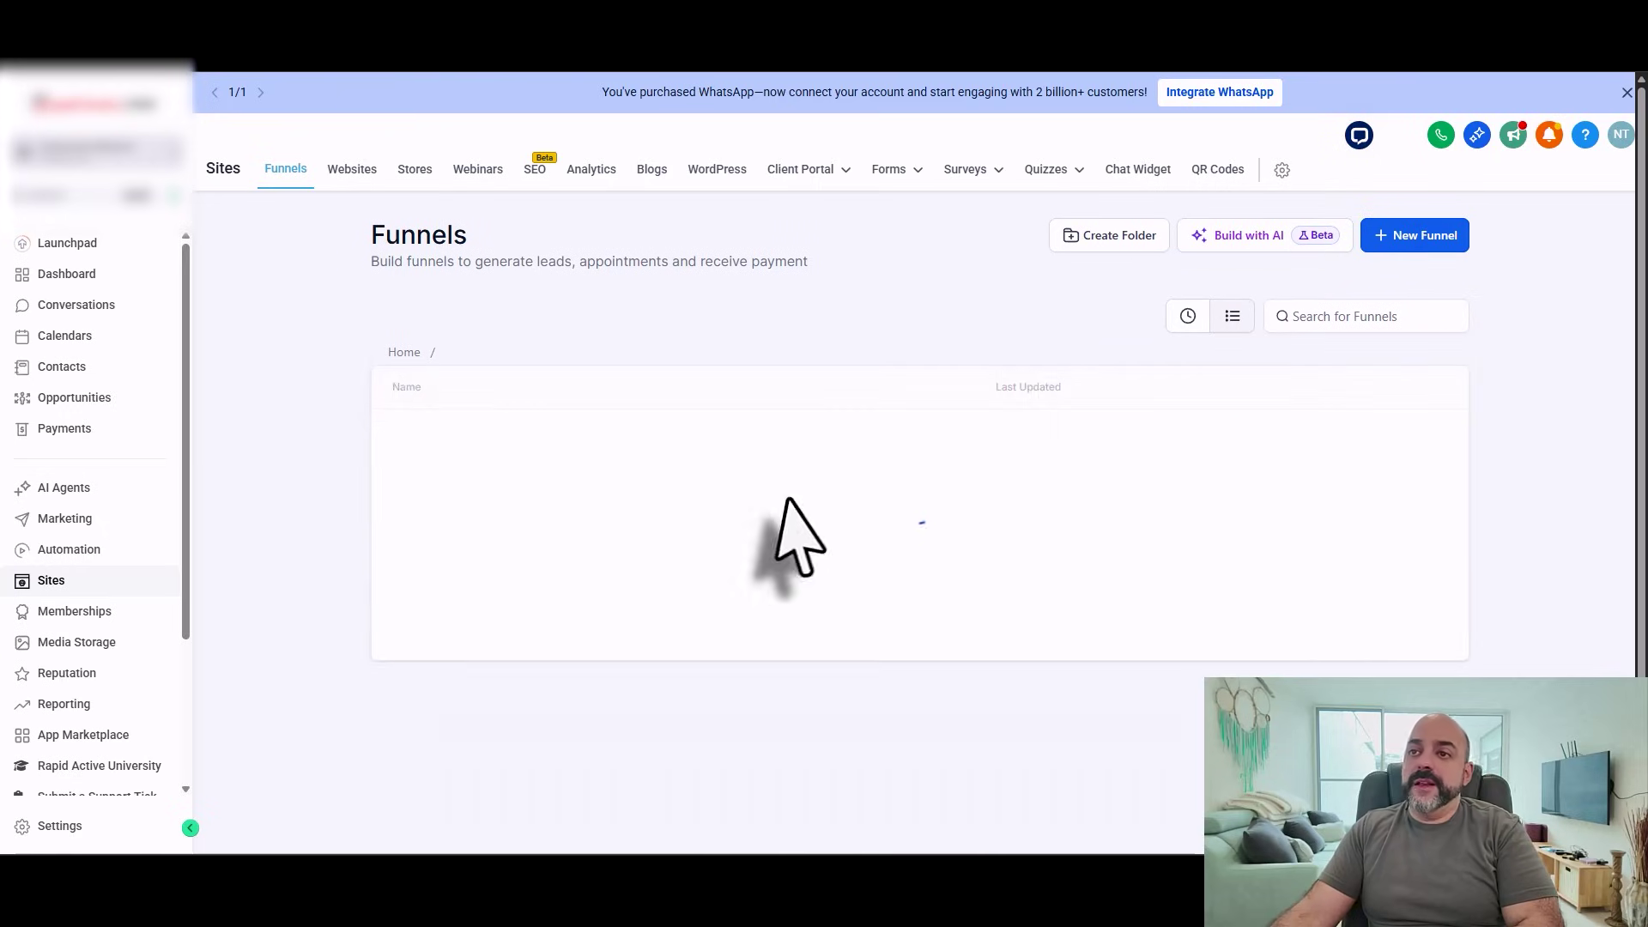
{"action": "left_click", "coordinate": [486, 440]}
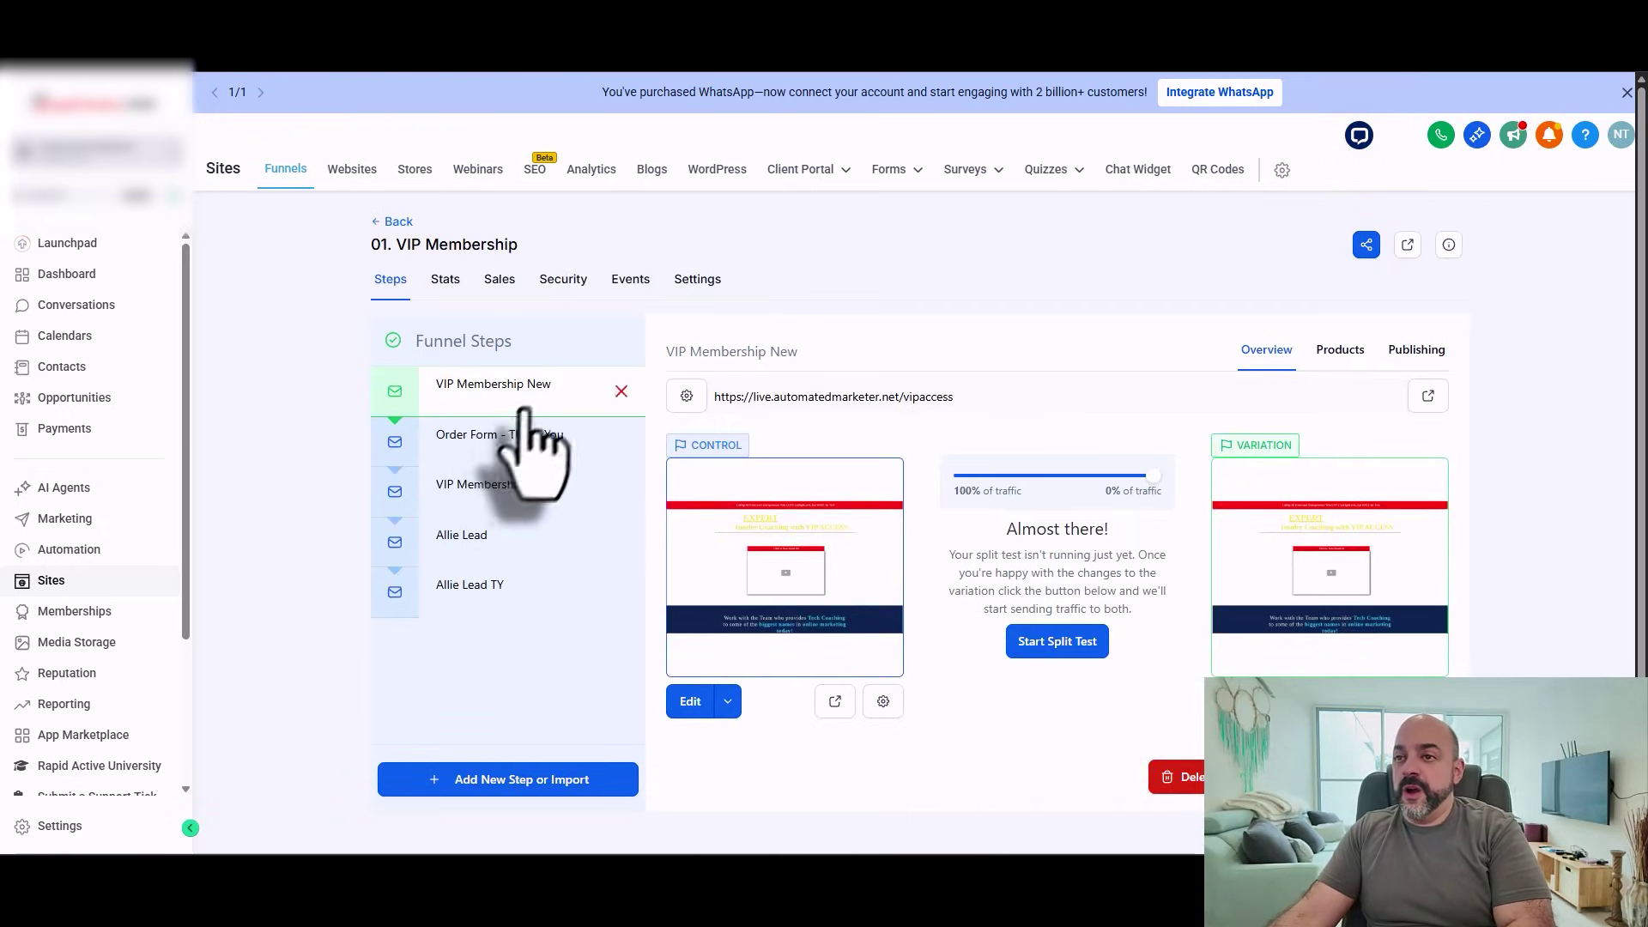
{"action": "left_click", "coordinate": [696, 701]}
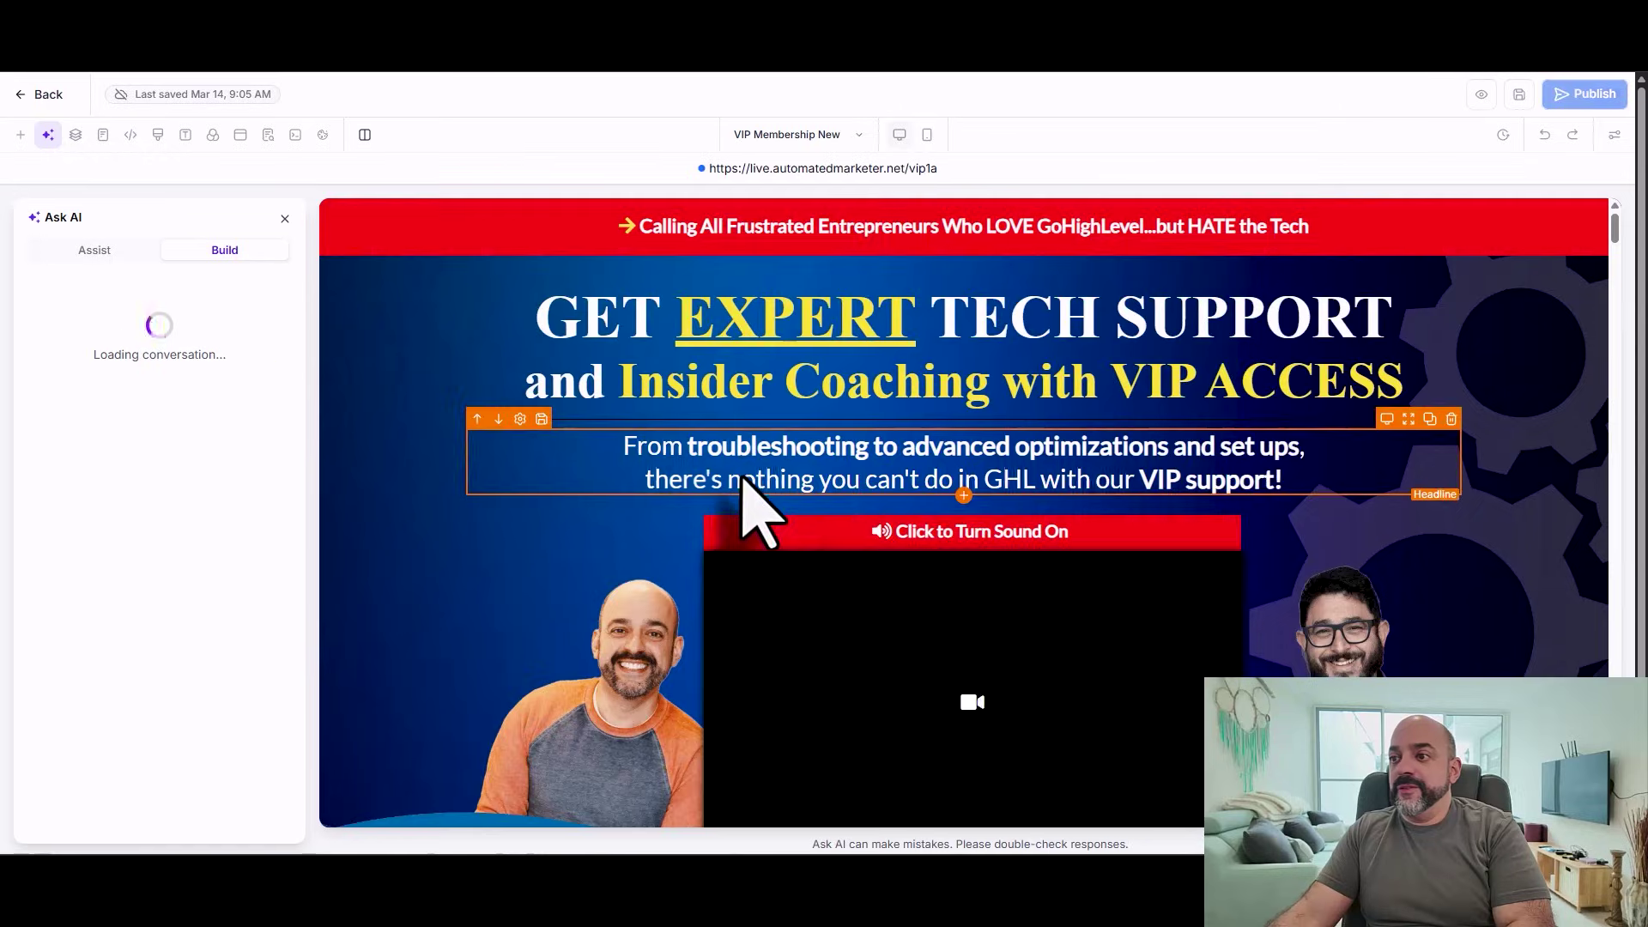
- Add a Custom Code element below the Christine testimonial
{"action": "scroll", "coordinate": [963, 521], "scroll_direction": "down", "scroll_amount": 10}
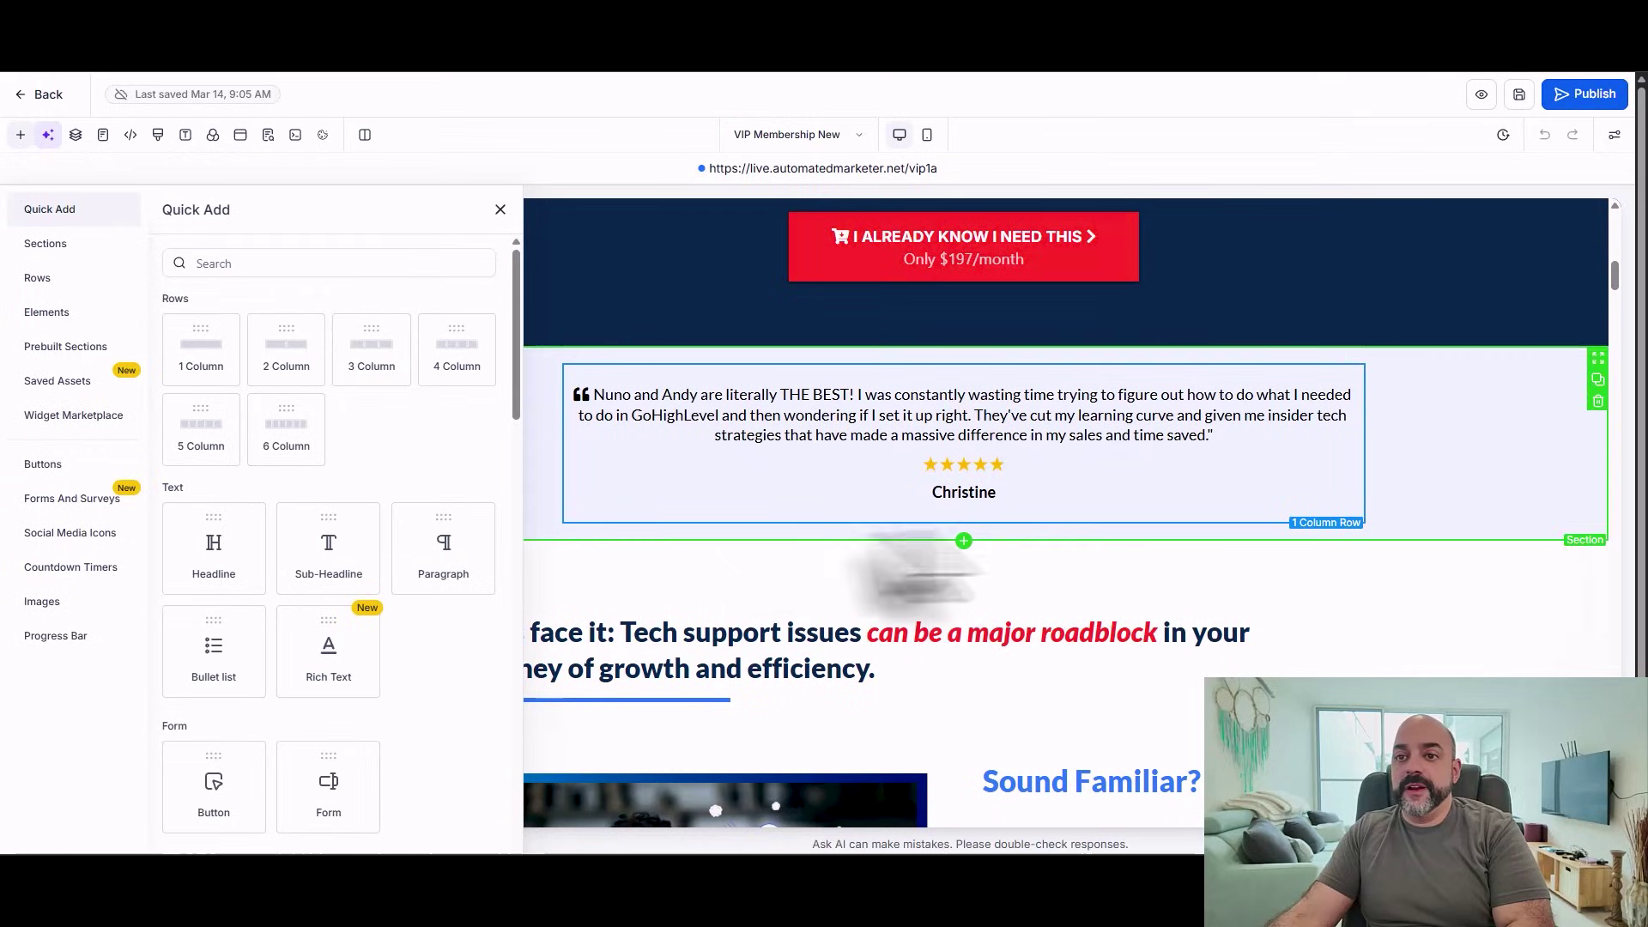
{"action": "scroll", "coordinate": [432, 580], "scroll_direction": "down", "scroll_amount": 10}
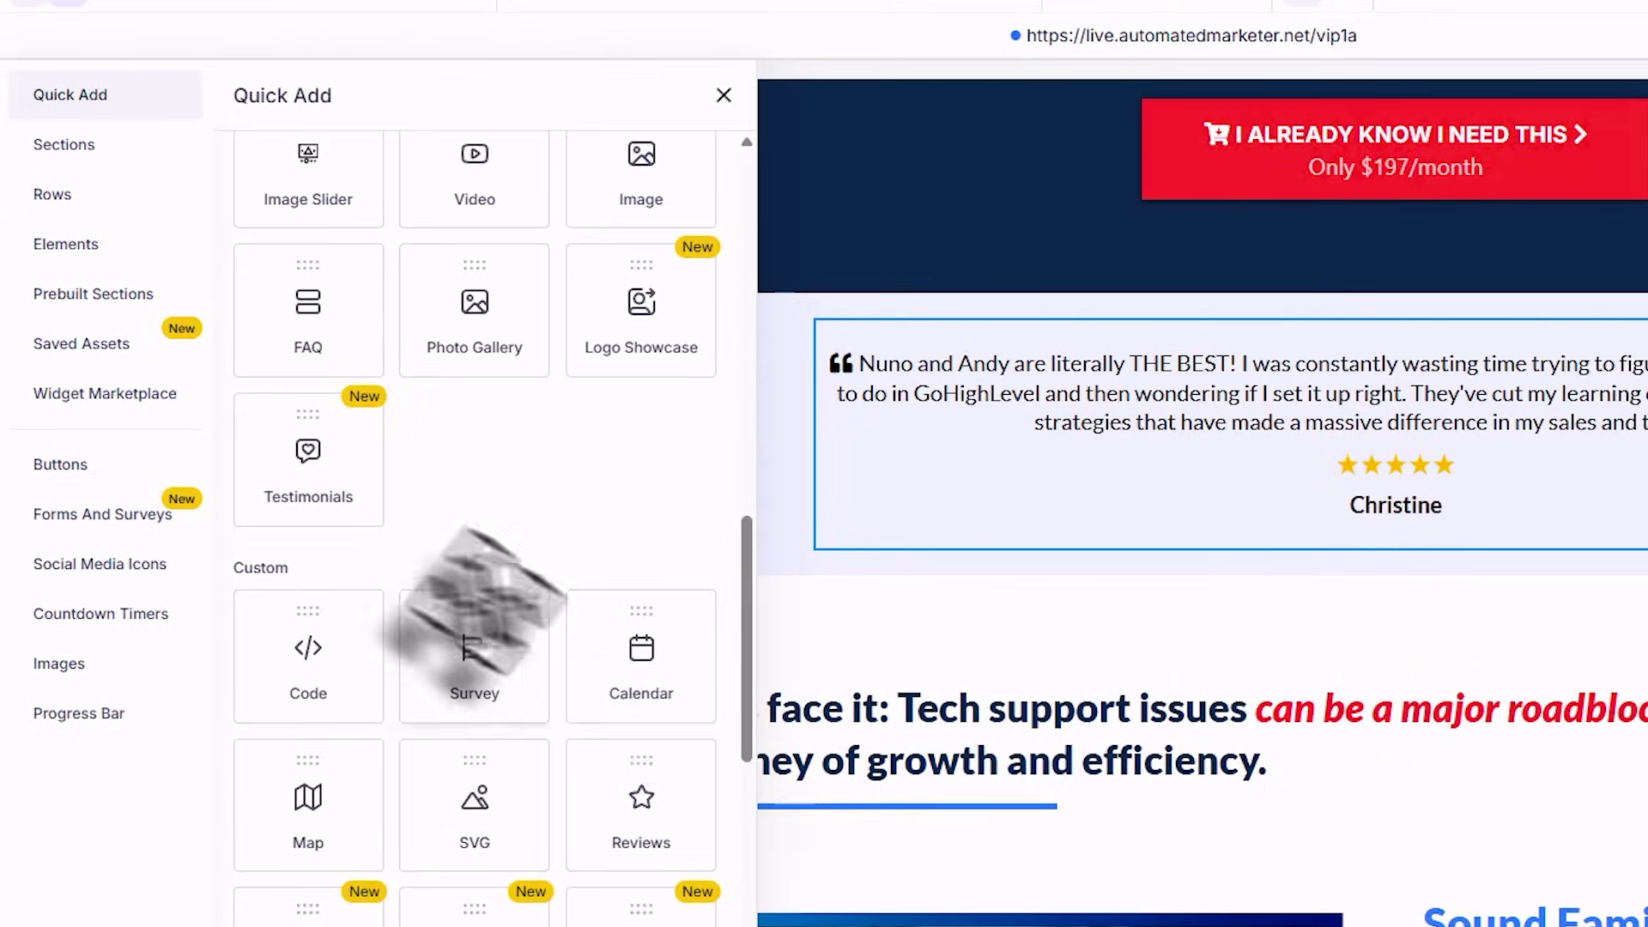
{"action": "scroll", "coordinate": [477, 601], "scroll_direction": "down", "scroll_amount": 3}
{"action": "left_click_drag", "start_coordinate": [343, 429], "coordinate": [1589, 673]}
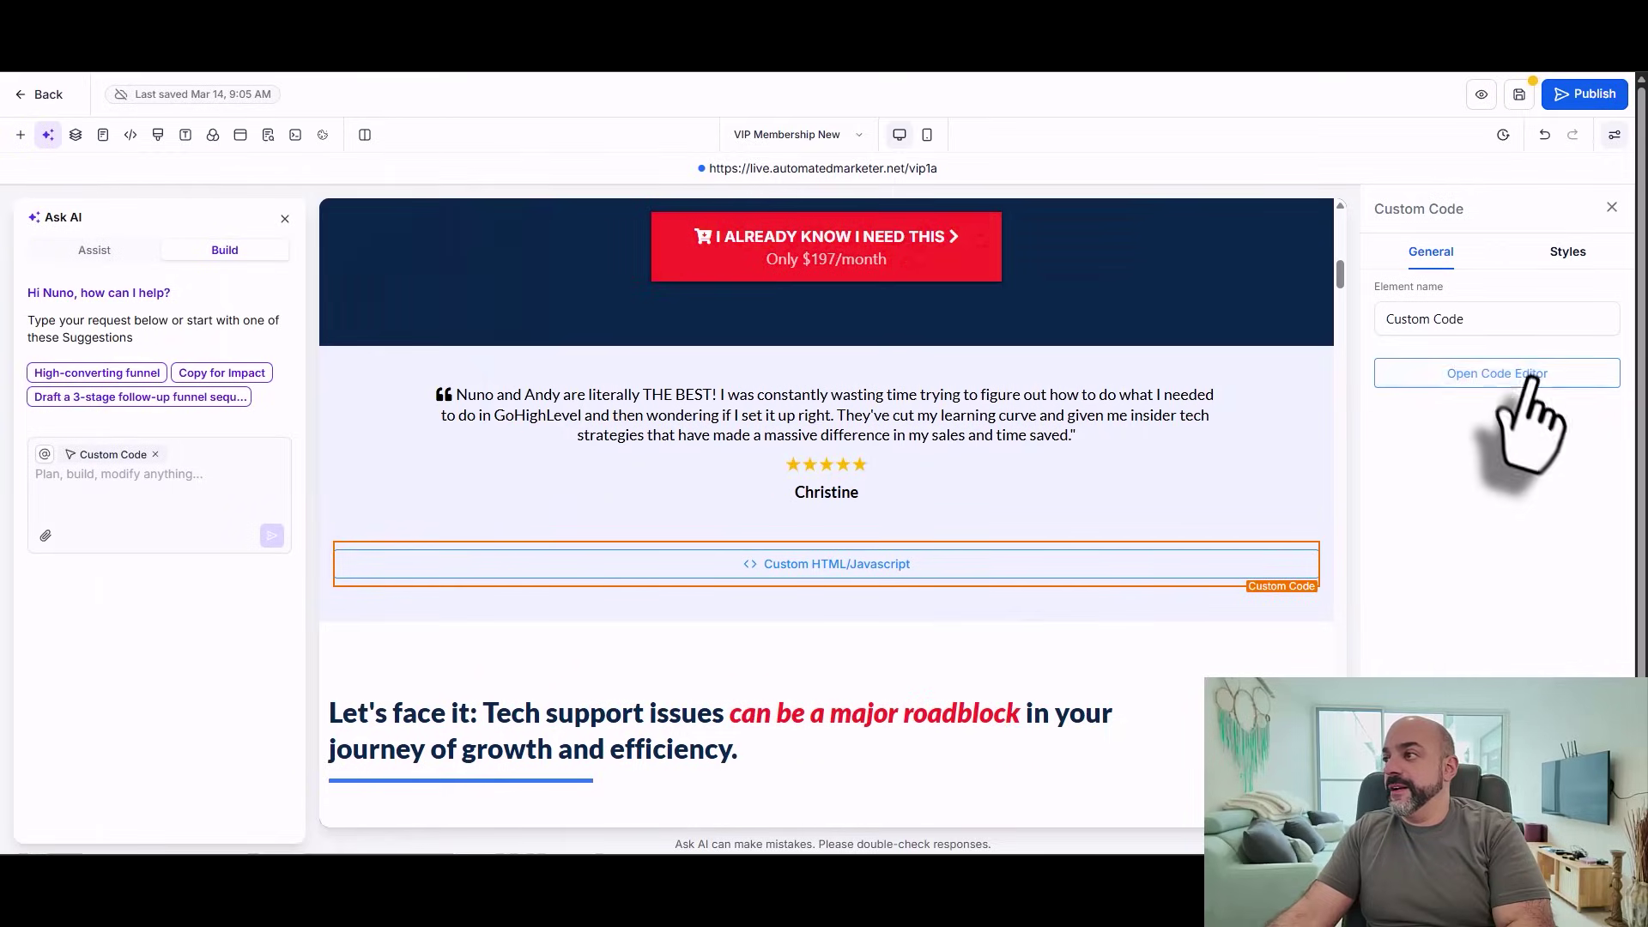
- Paste the widget embed code into the custom code block and save it
{"action": "left_click", "coordinate": [1530, 376]}
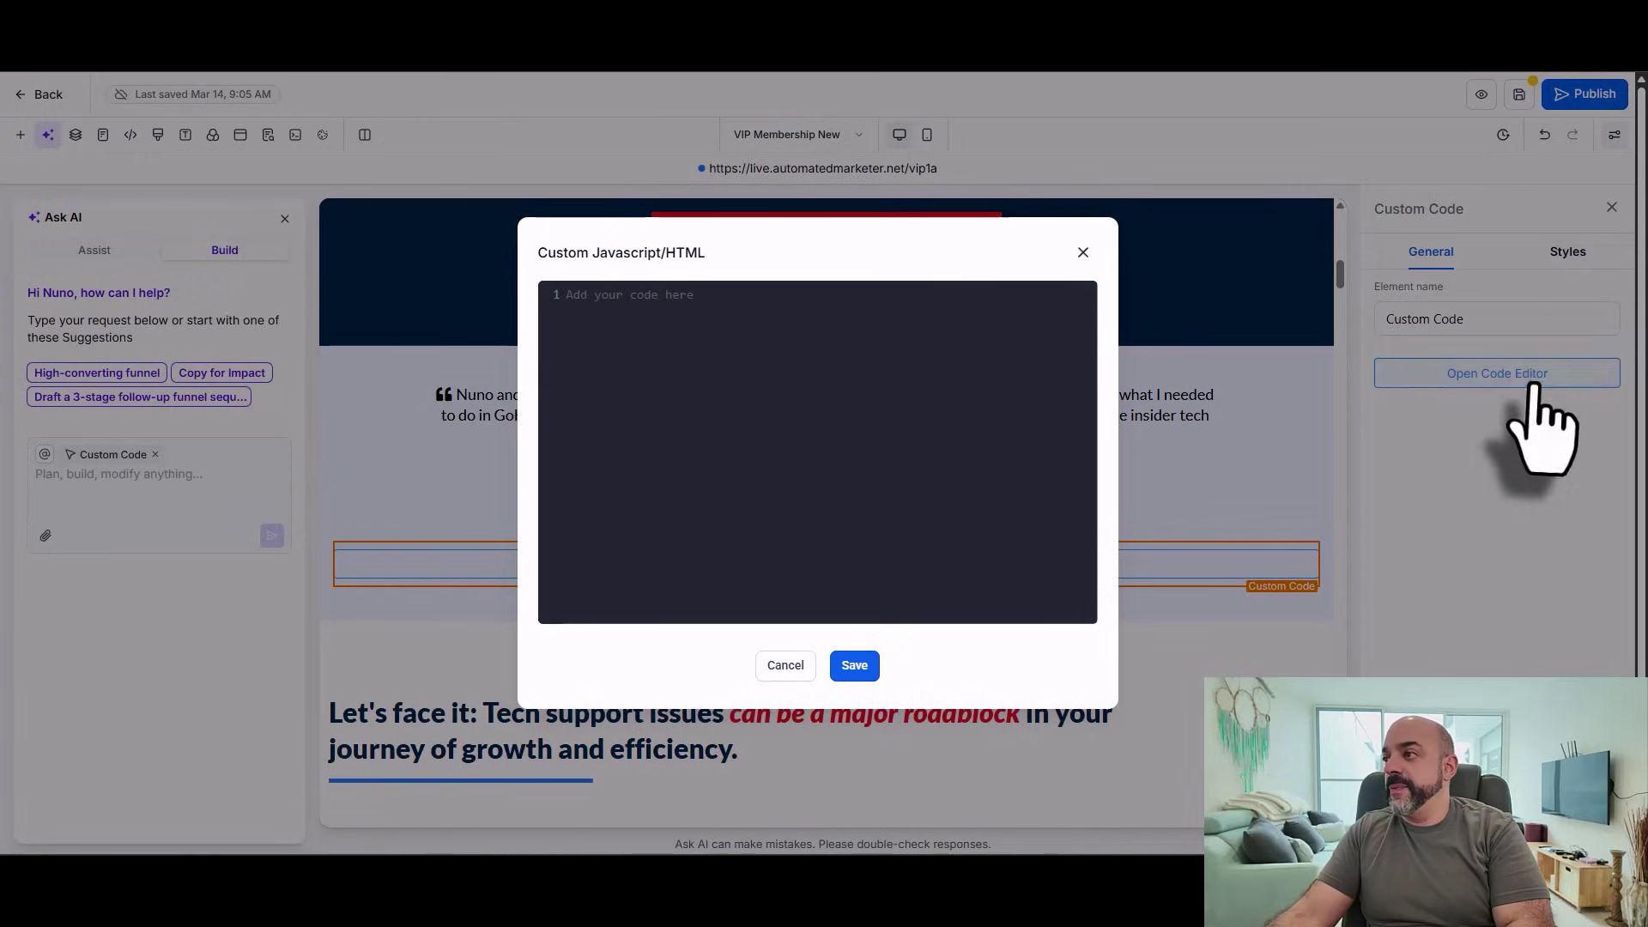
{"action": "left_click", "coordinate": [735, 296]}
{"action": "key", "text": "ctrl+v"}
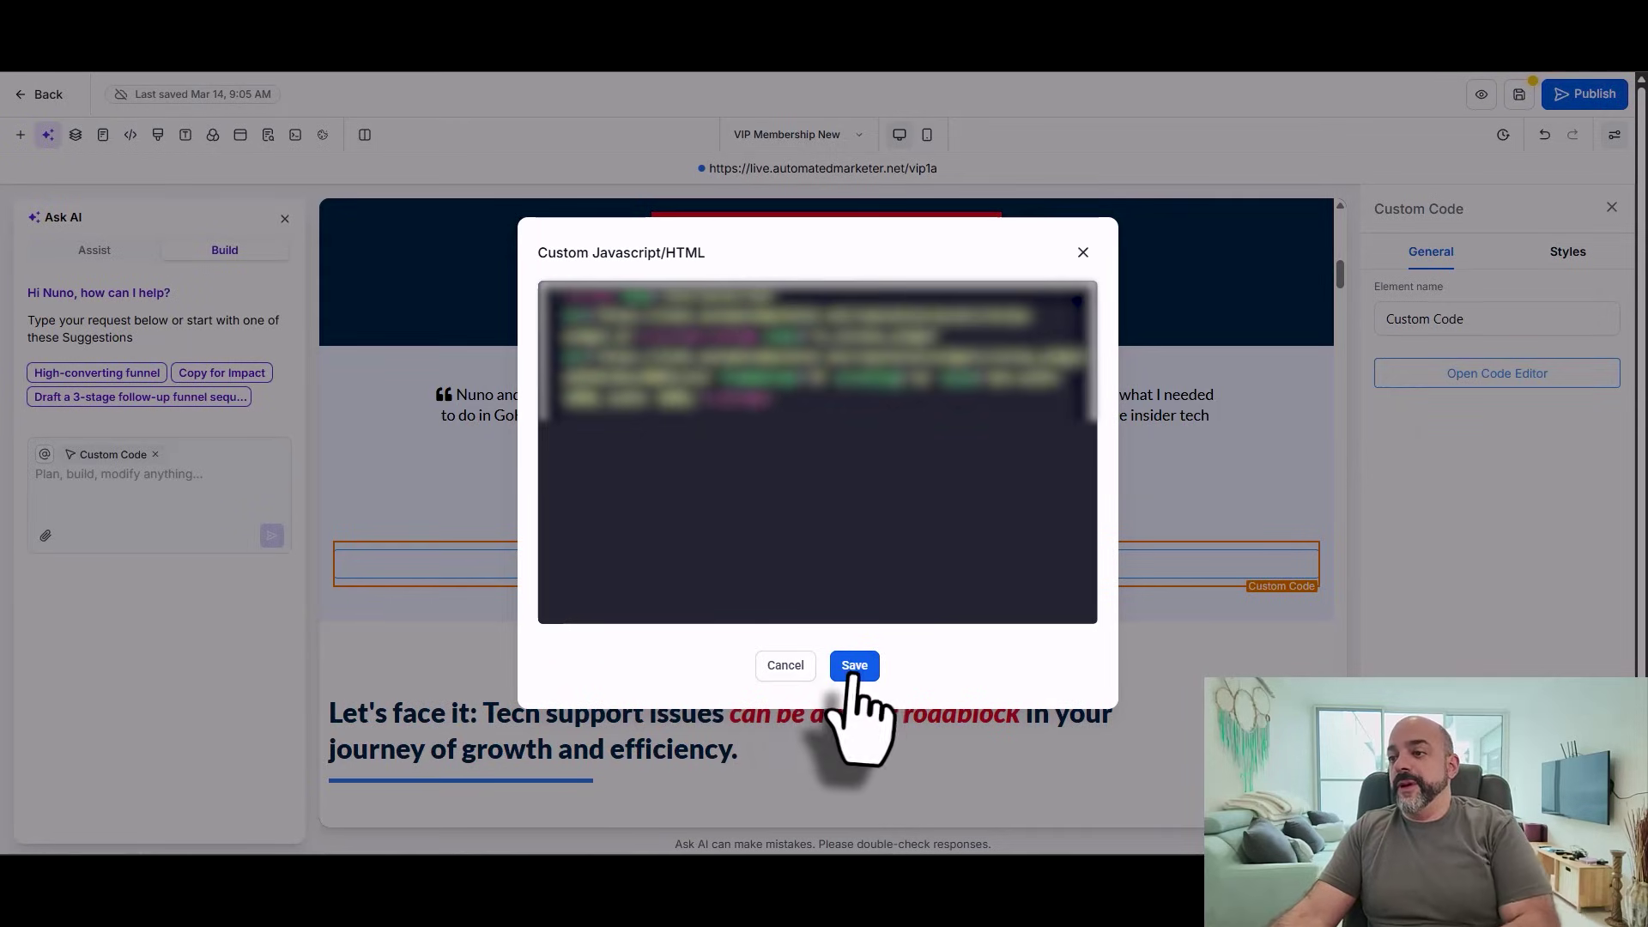
{"action": "left_click", "coordinate": [854, 666]}
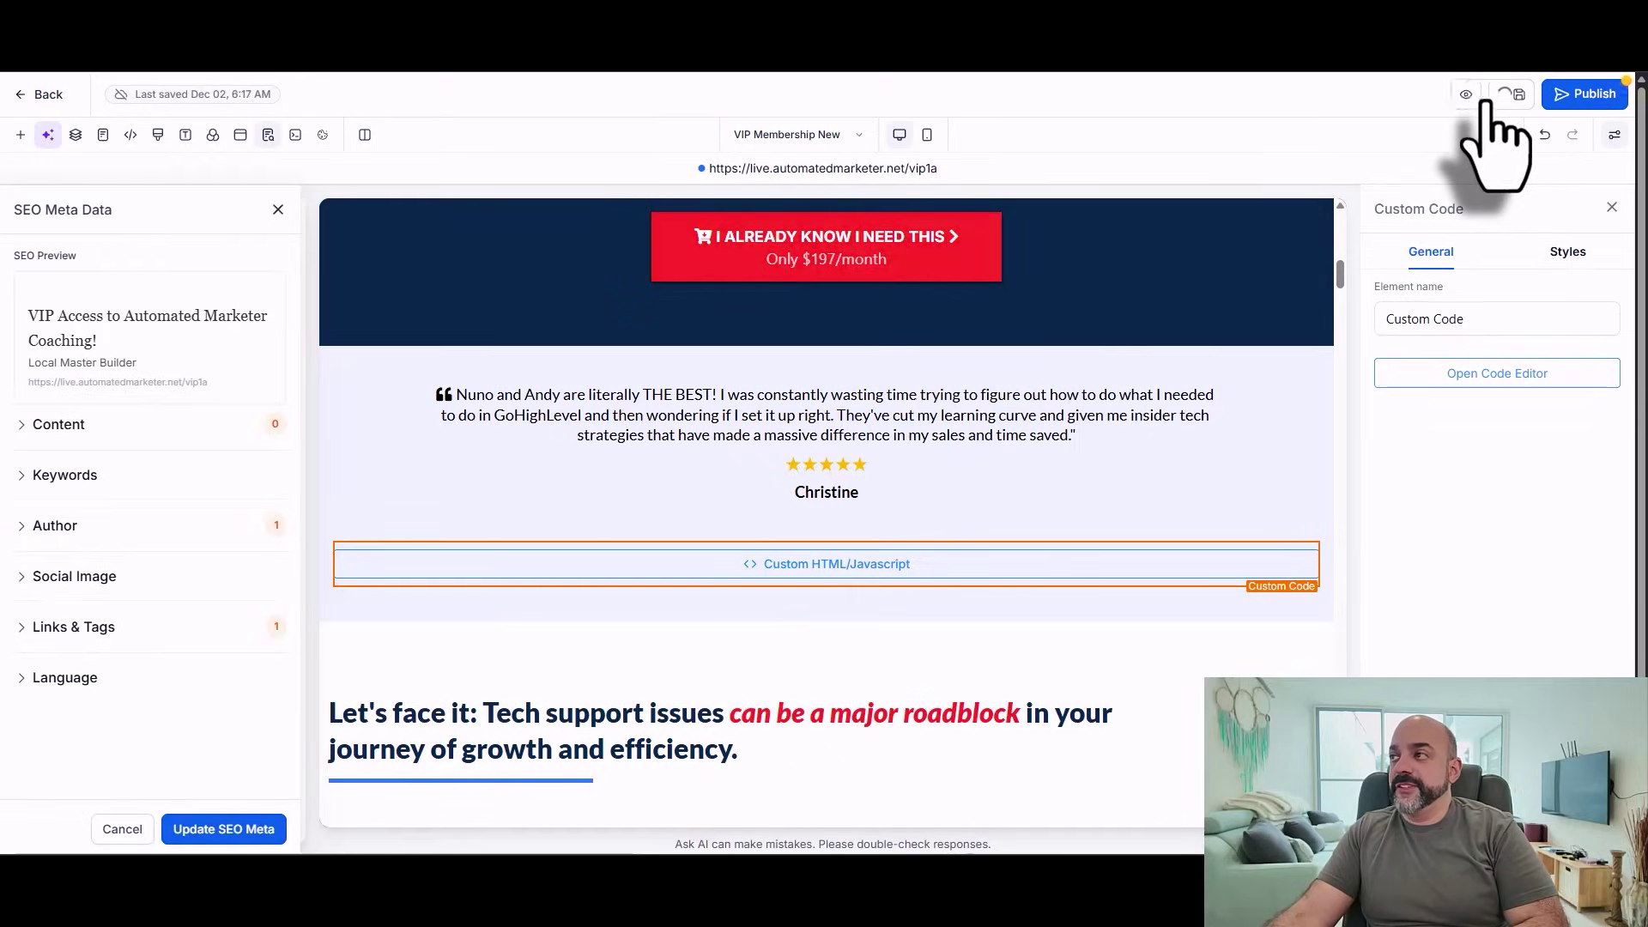
- Preview the page and play a testimonial, then delete the code block and its empty row
{"action": "left_click", "coordinate": [1481, 95]}
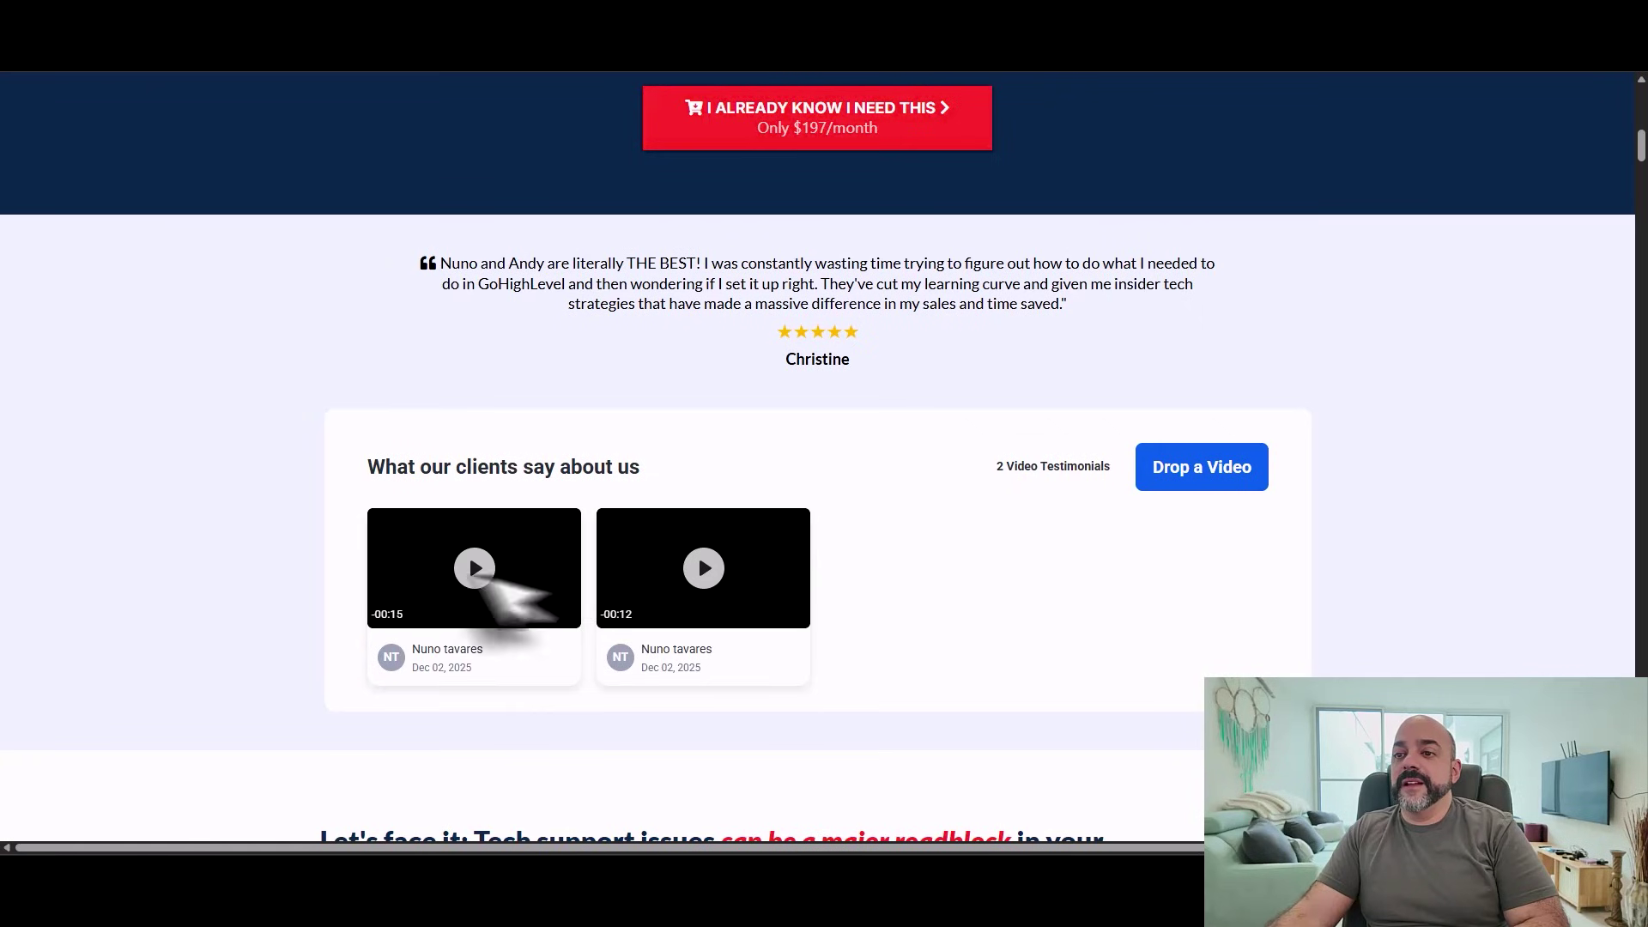
{"action": "left_click", "coordinate": [481, 575]}
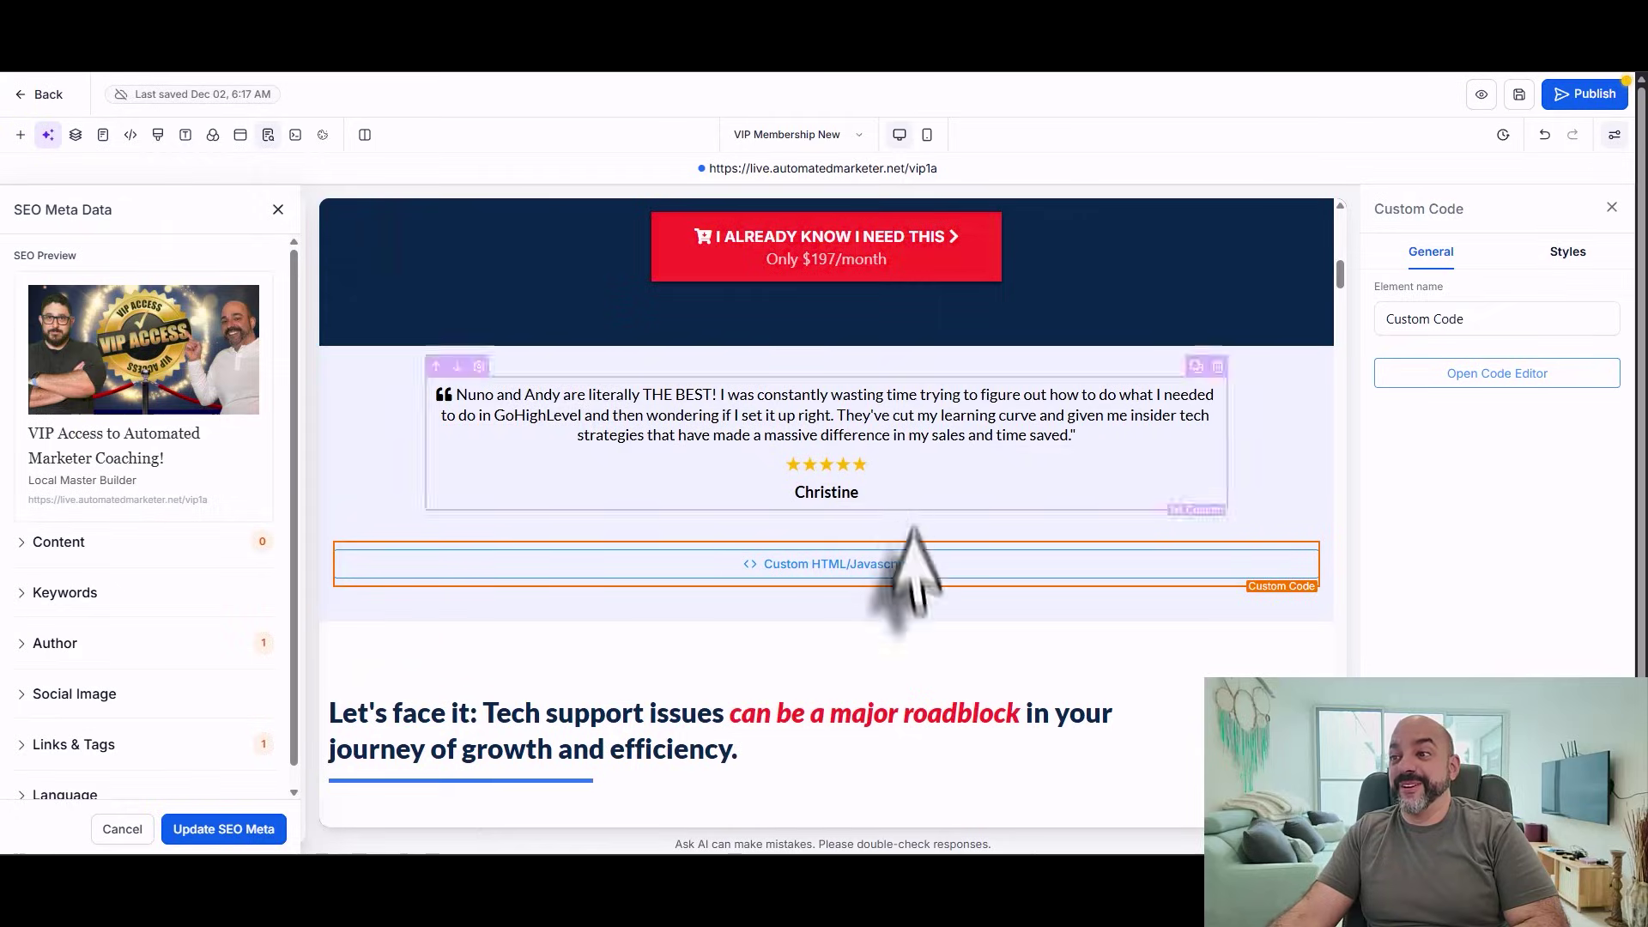
{"action": "left_click", "coordinate": [1310, 530]}
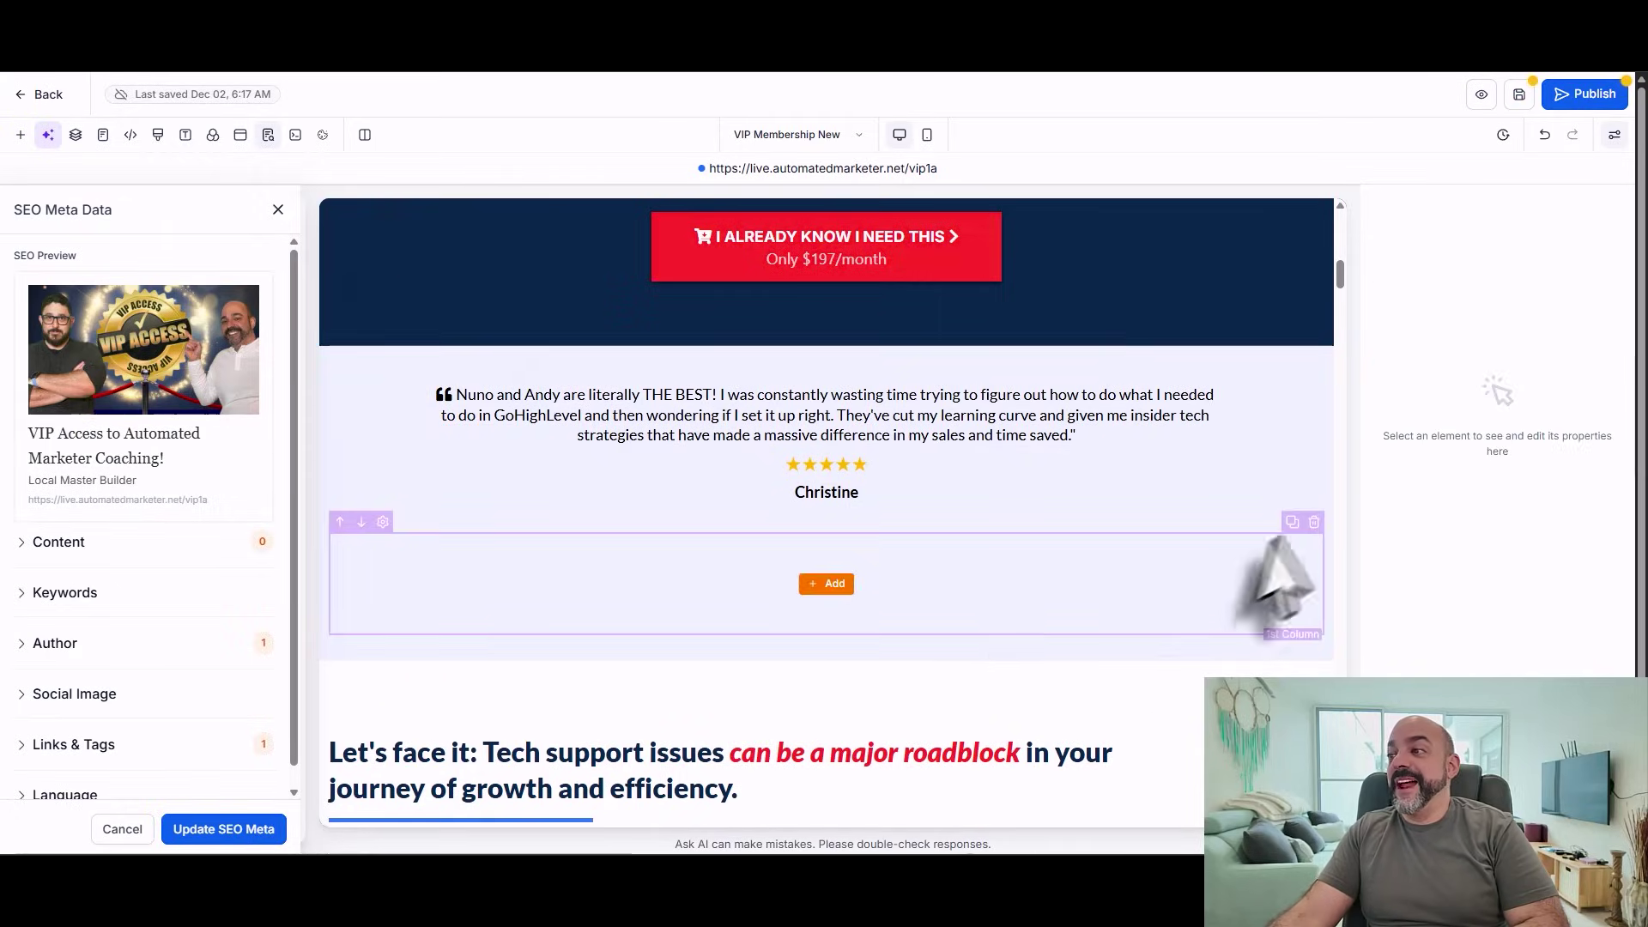
{"action": "left_click", "coordinate": [1314, 522]}
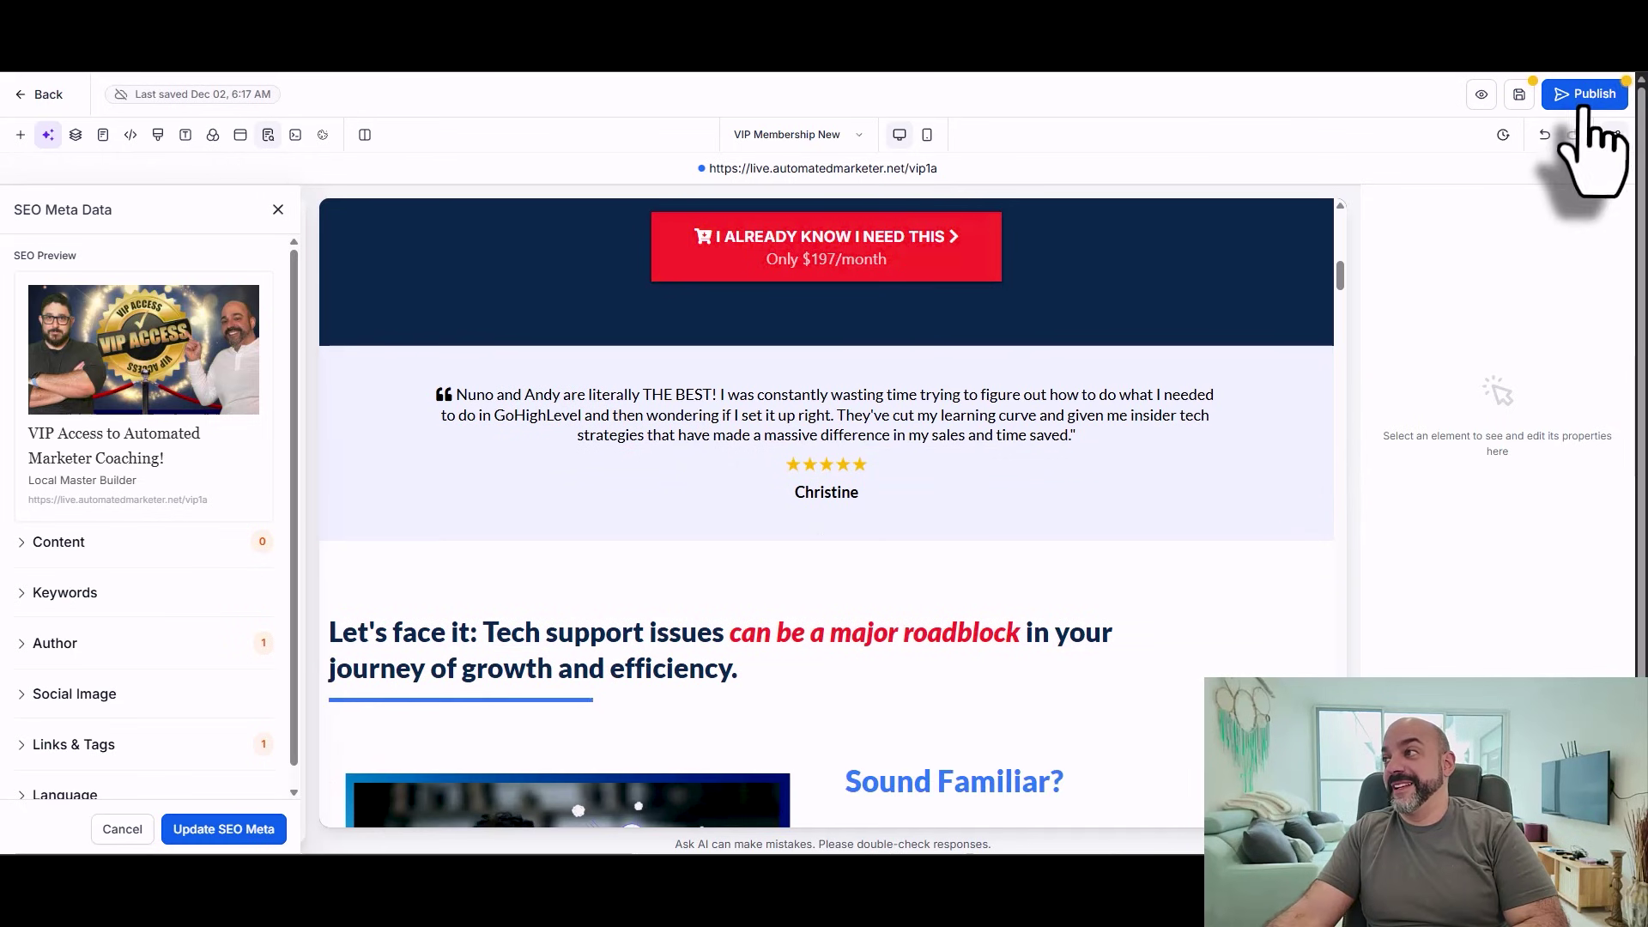